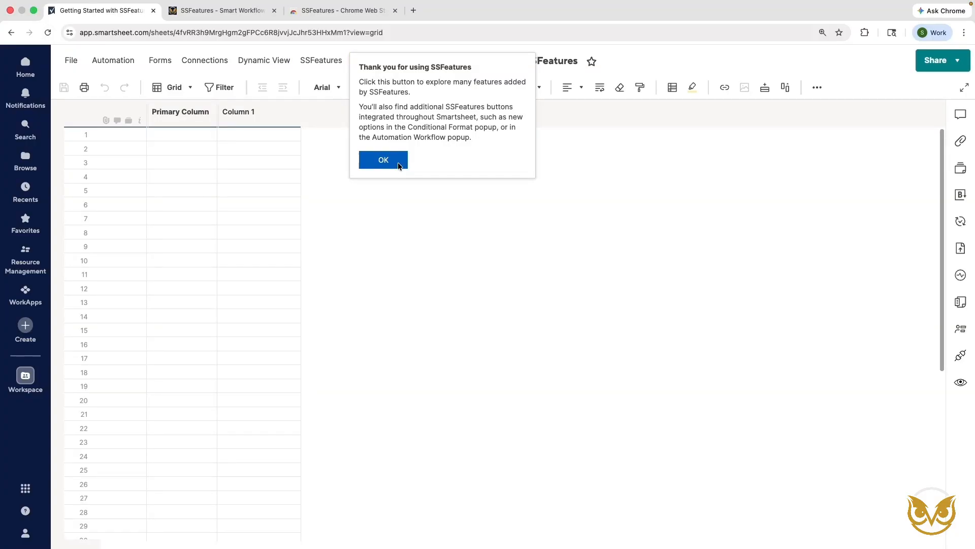
Dismiss the SSFeatures welcome message, enter asdf in row 1 of Column 1 and ignore its flagged spelling
{"action": "left_click", "coordinate": [384, 160]}
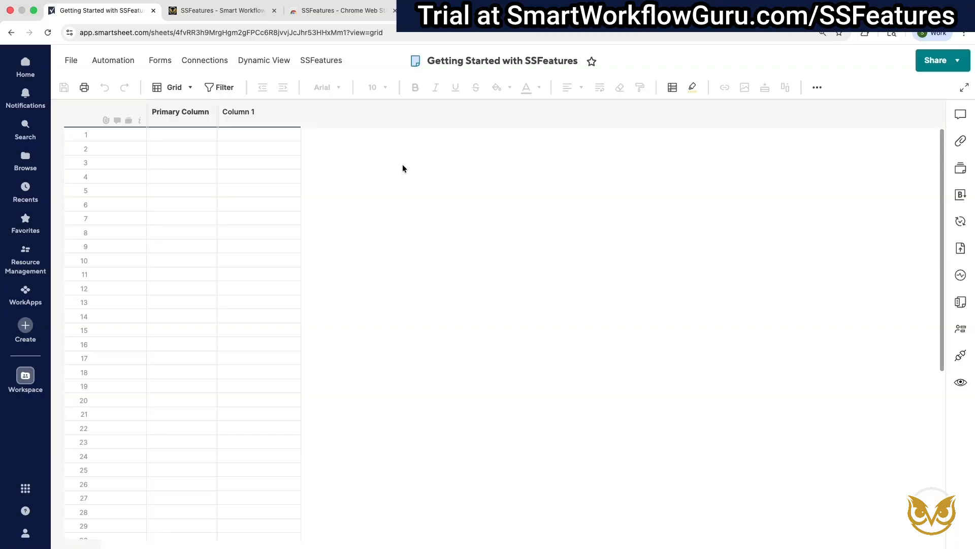
{"action": "left_click", "coordinate": [258, 135]}
{"action": "type", "text": "asaf"}
{"action": "type", "text": "df"}
{"action": "key", "text": "Return"}
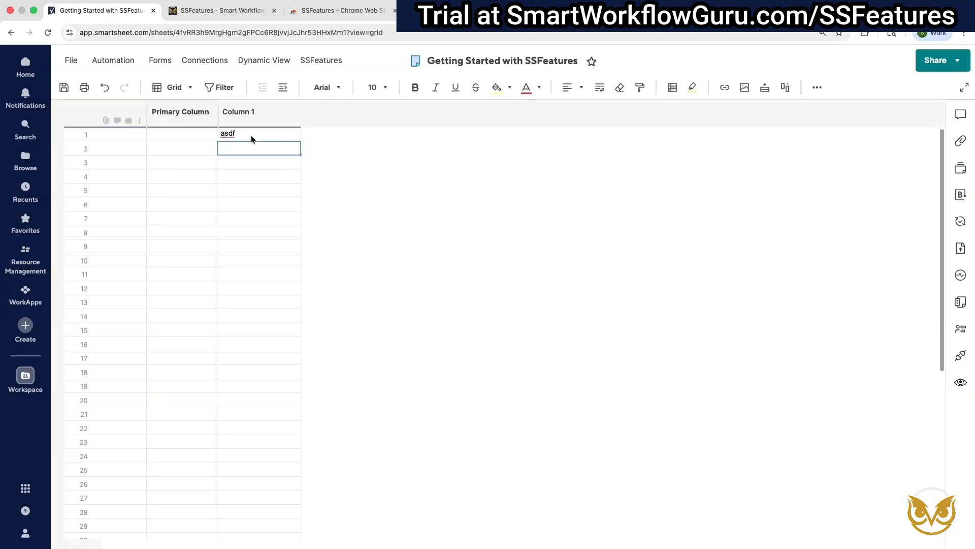
{"action": "left_click", "coordinate": [226, 136]}
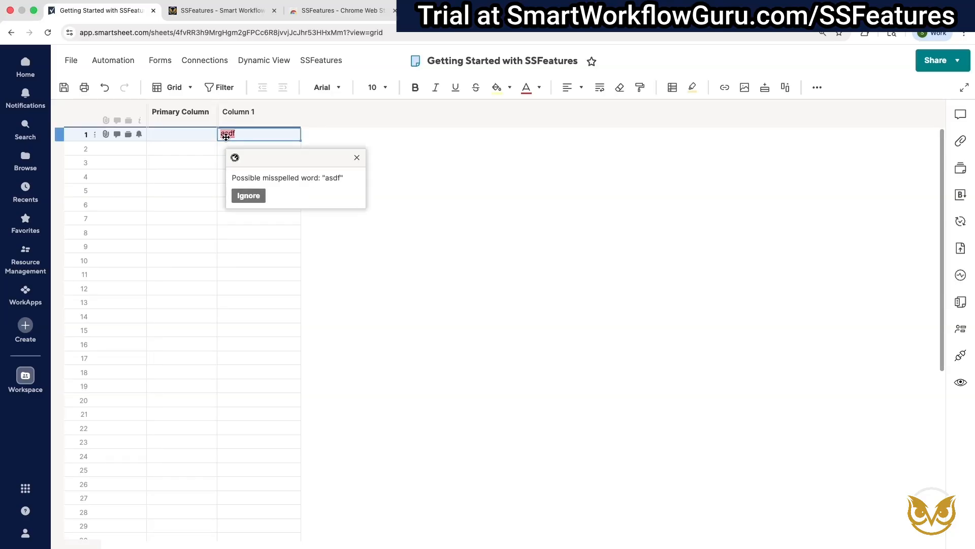
{"action": "left_click", "coordinate": [248, 195]}
Enter tire and tyre in rows 2 and 3 of Column 1 and check the spelling suggestions for tyre
{"action": "left_click", "coordinate": [269, 147]}
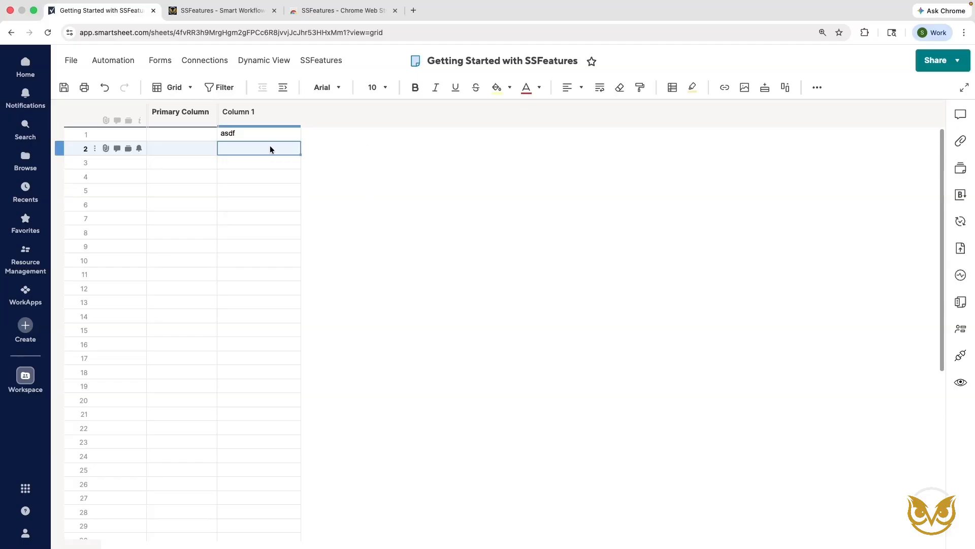
{"action": "type", "text": "tire"}
{"action": "key", "text": "Return"}
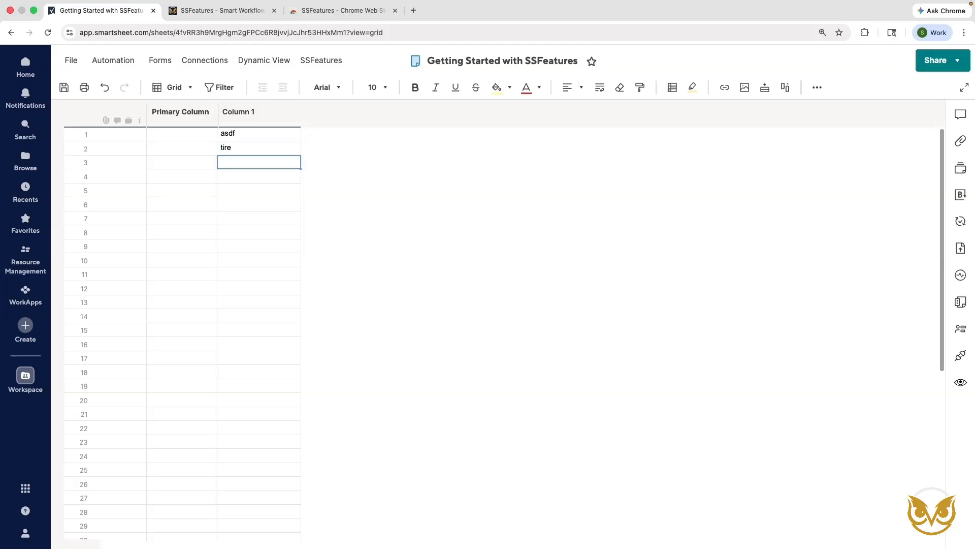
{"action": "type", "text": "tyre"}
{"action": "key", "text": "Return"}
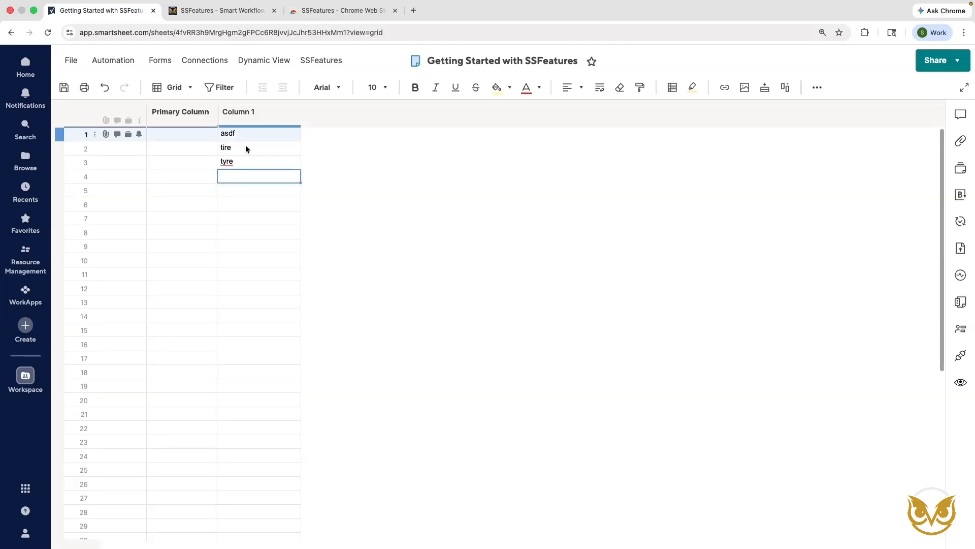
{"action": "left_click", "coordinate": [228, 165]}
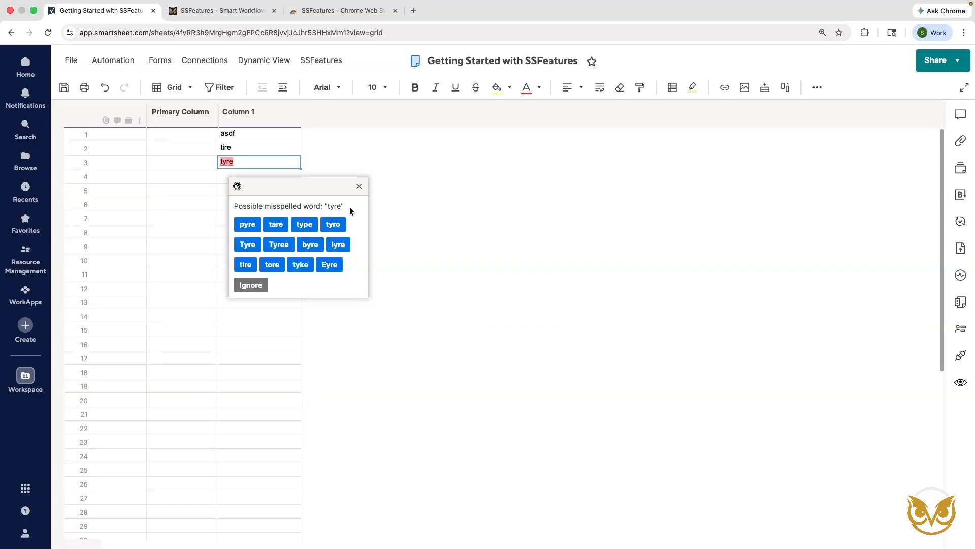
{"action": "left_click", "coordinate": [358, 186]}
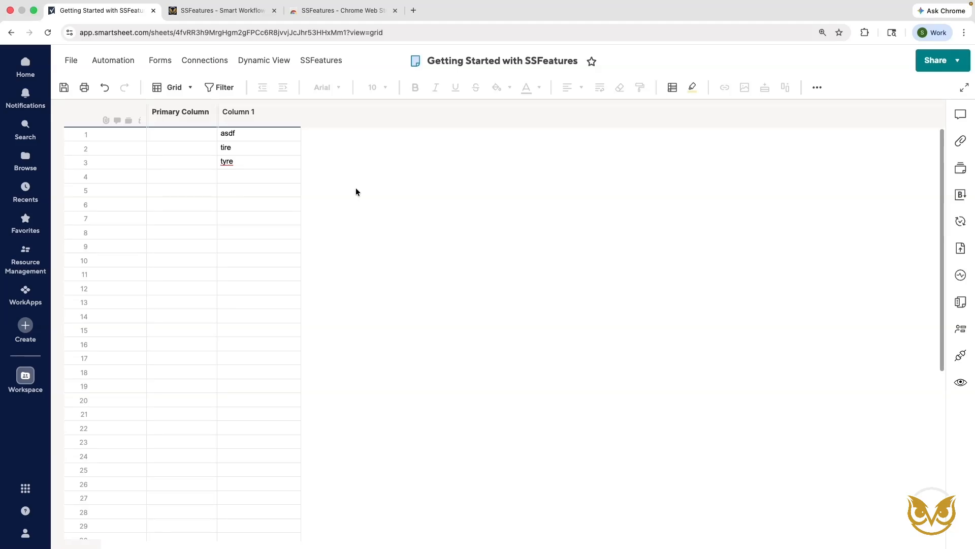
Change the spell check dictionary to English (Australia)
{"action": "left_click", "coordinate": [331, 62]}
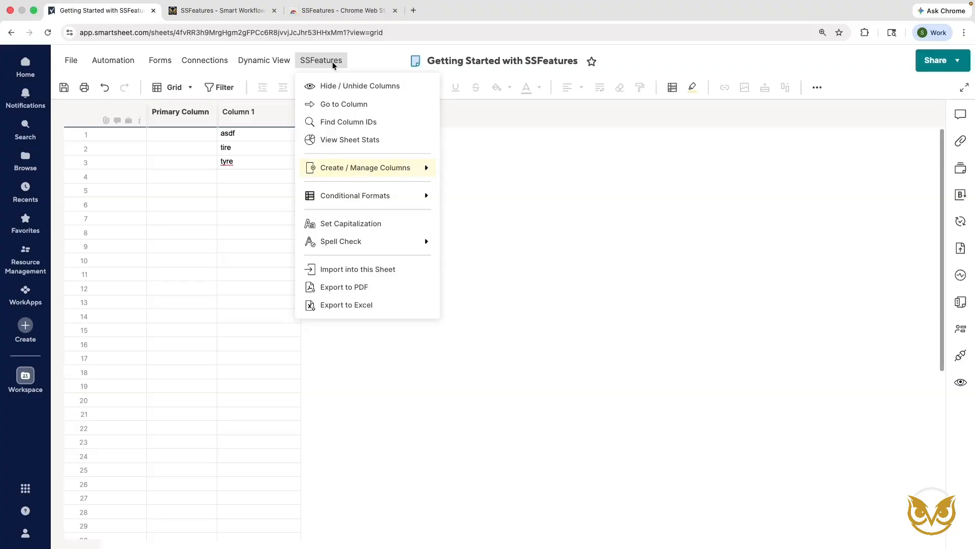
{"action": "mouse_move", "coordinate": [384, 241]}
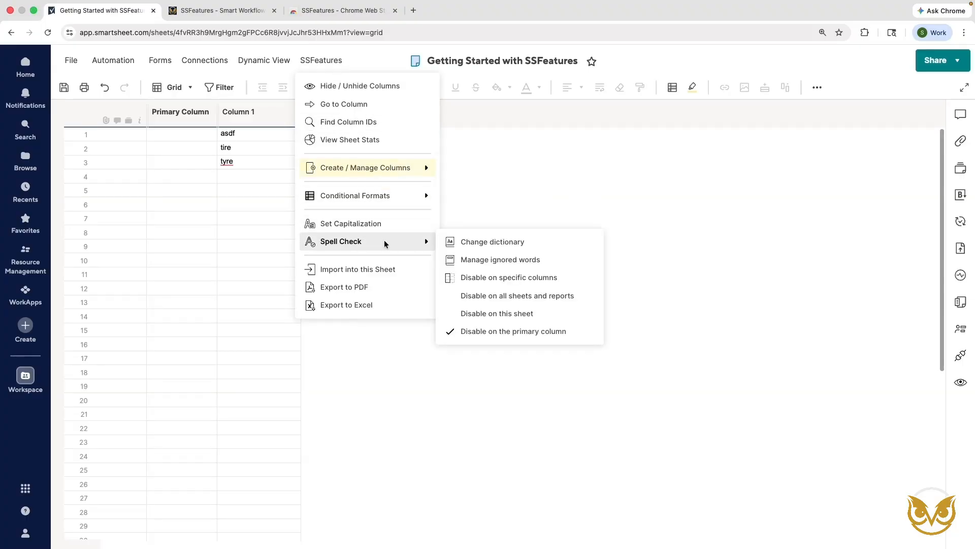
{"action": "left_click", "coordinate": [535, 243]}
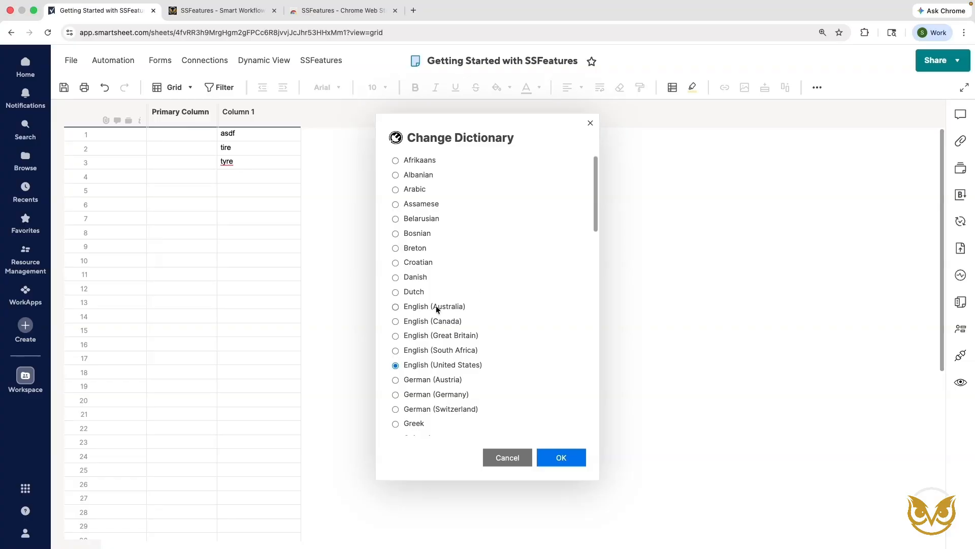
{"action": "left_click", "coordinate": [425, 307]}
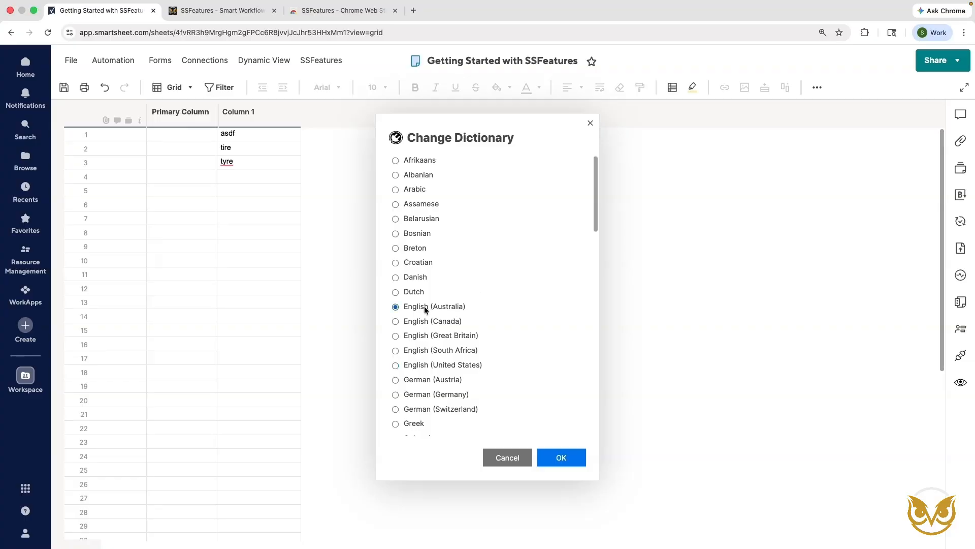
{"action": "left_click", "coordinate": [574, 460]}
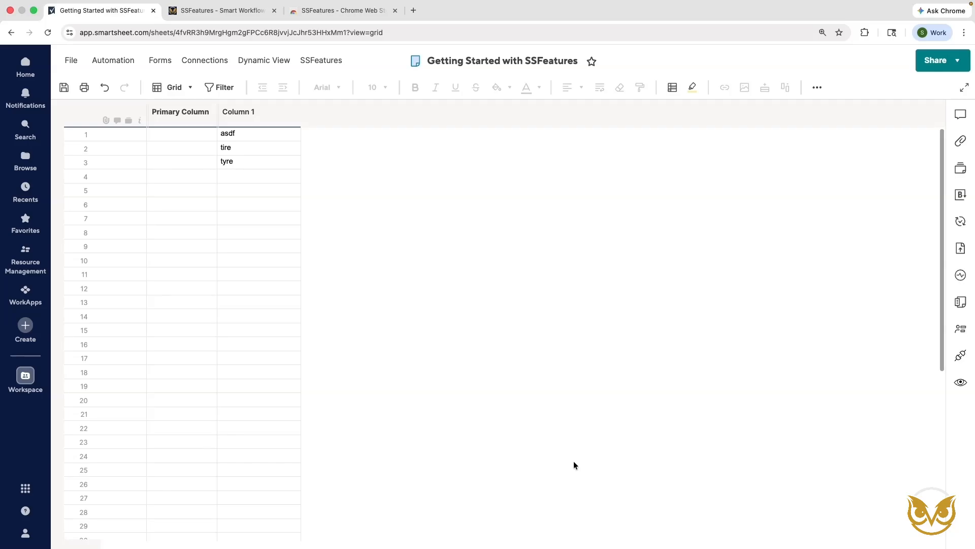
Remove asdf from the spell checker's ignored words
{"action": "left_click", "coordinate": [328, 65]}
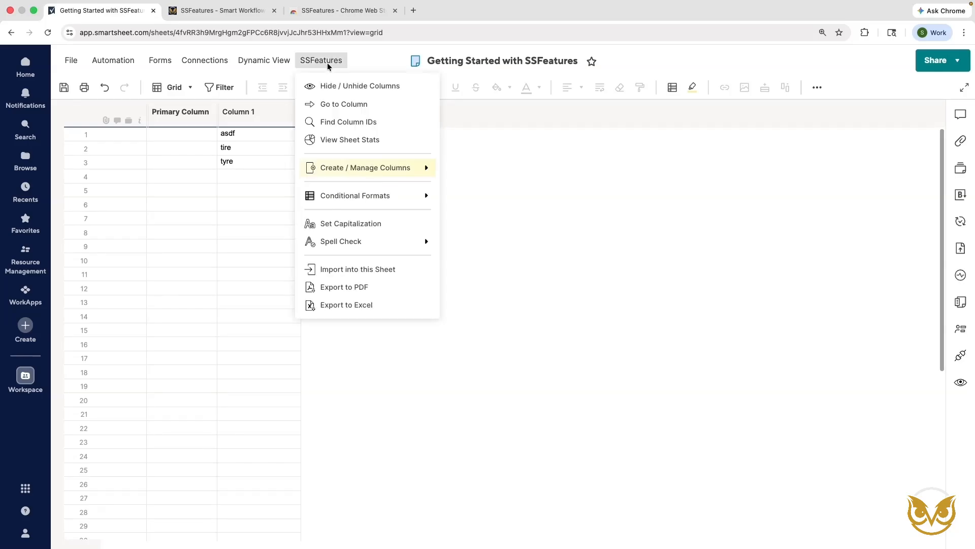
{"action": "mouse_move", "coordinate": [390, 239]}
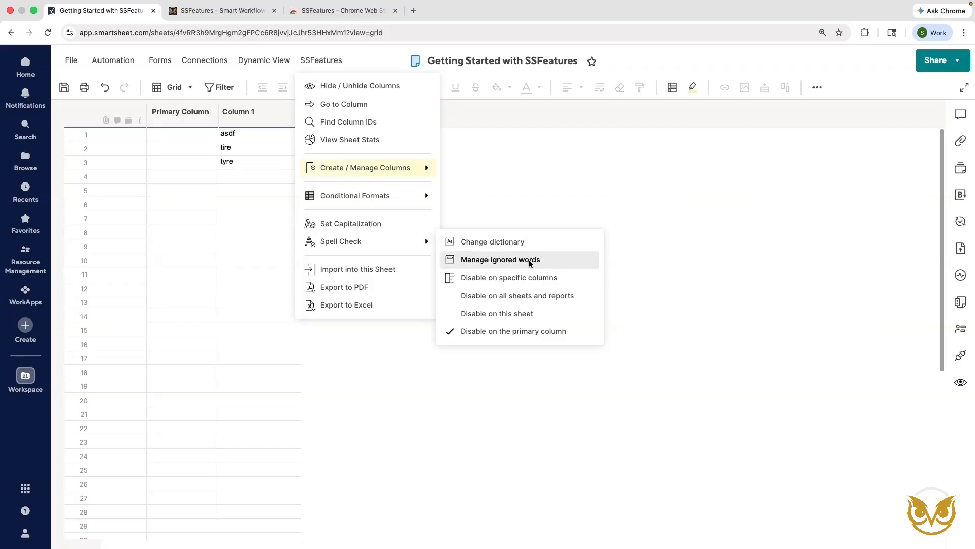
{"action": "left_click", "coordinate": [551, 261]}
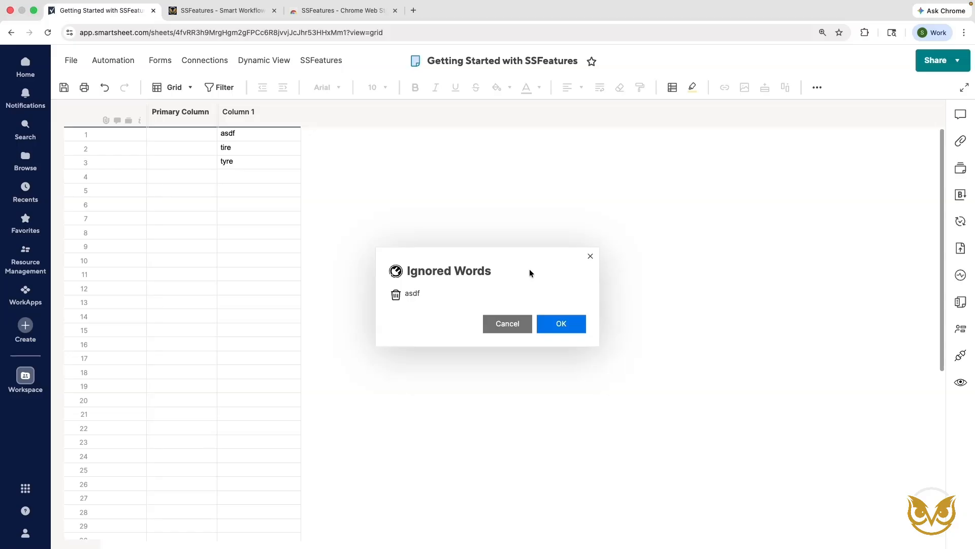
{"action": "left_click", "coordinate": [395, 296]}
{"action": "left_click", "coordinate": [558, 318]}
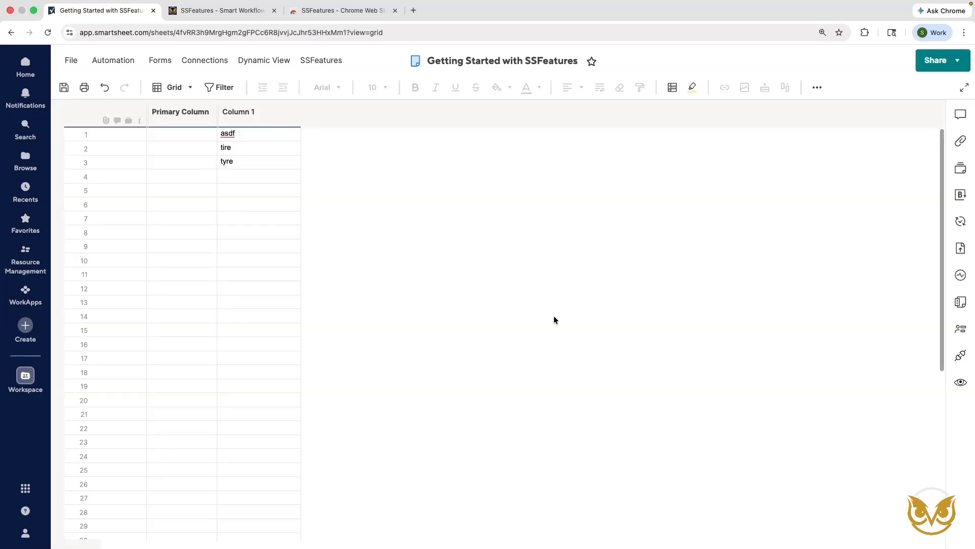
Set the capitalization of Column 1 to UPPERCASE
{"action": "left_click", "coordinate": [334, 63]}
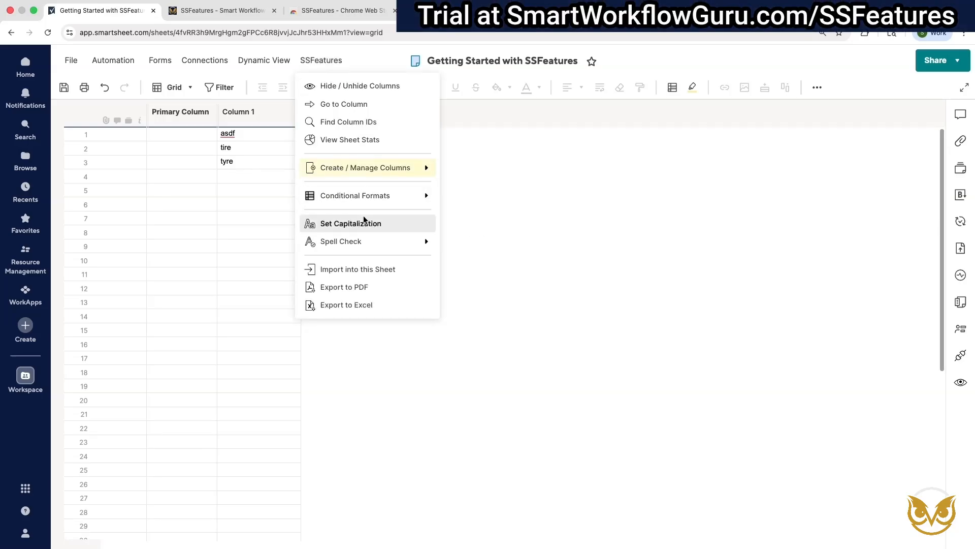
{"action": "left_click", "coordinate": [388, 222]}
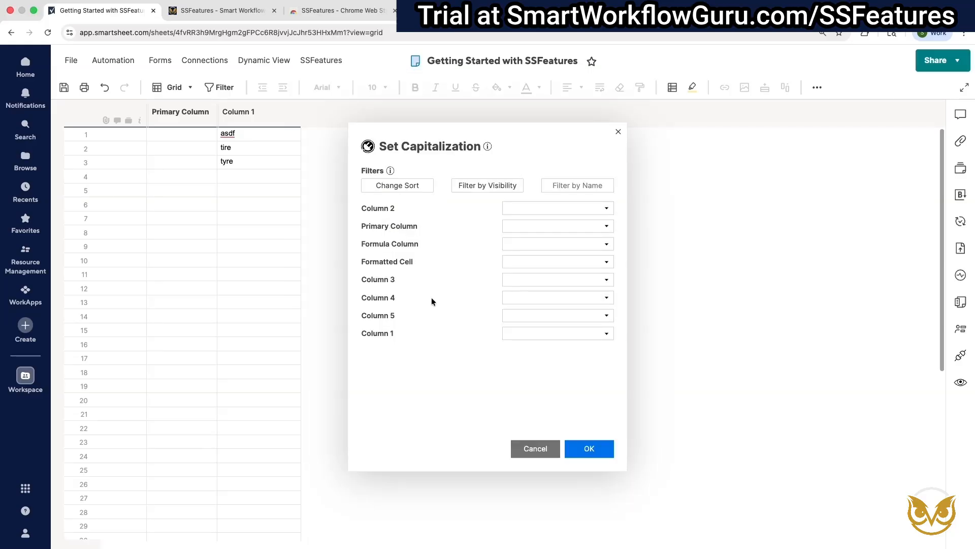
{"action": "left_click", "coordinate": [608, 333]}
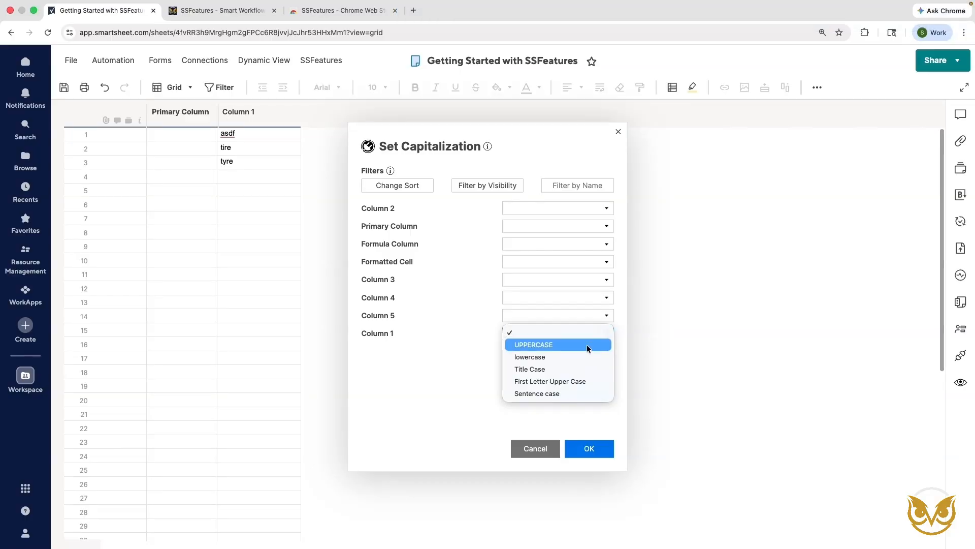
{"action": "left_click", "coordinate": [587, 344]}
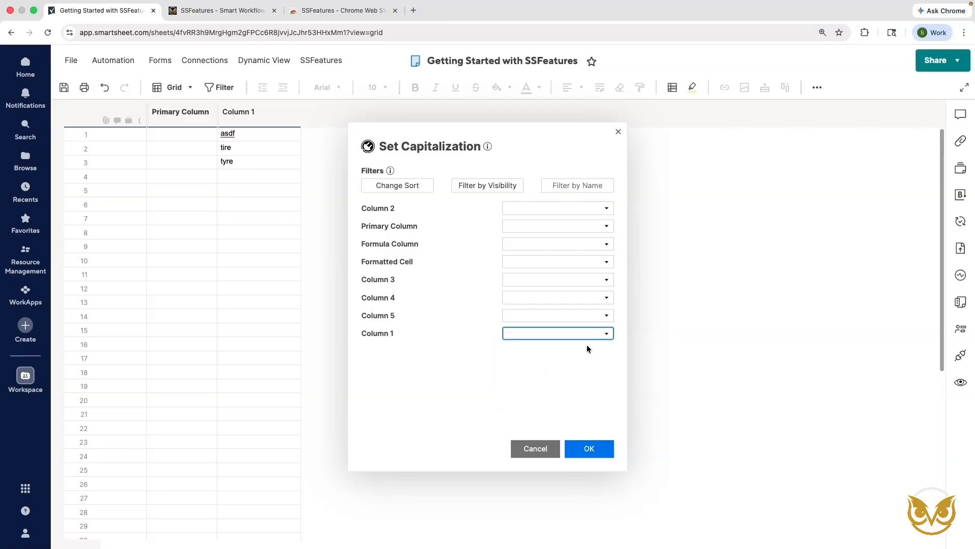
{"action": "left_click", "coordinate": [599, 445]}
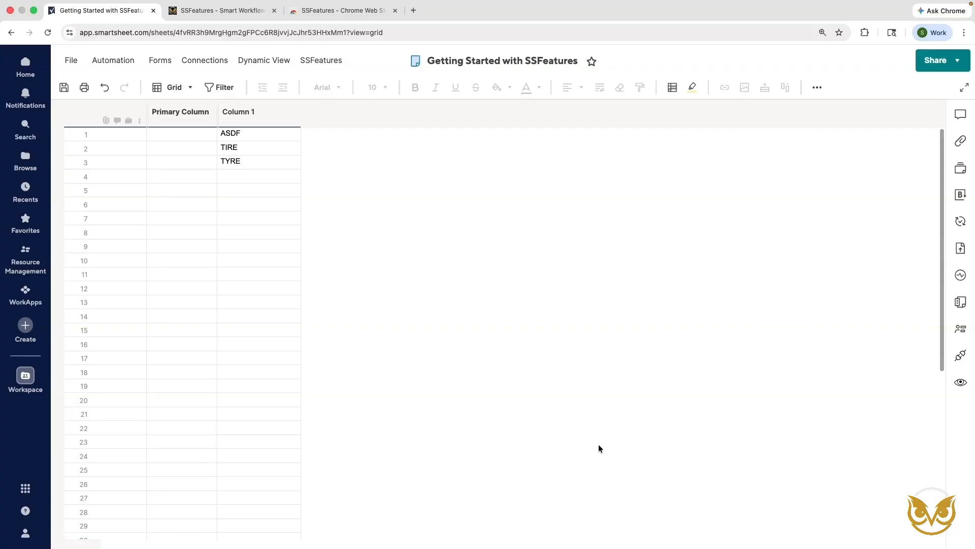
Set the capitalization of Column 1 to lowercase
{"action": "left_click", "coordinate": [325, 60]}
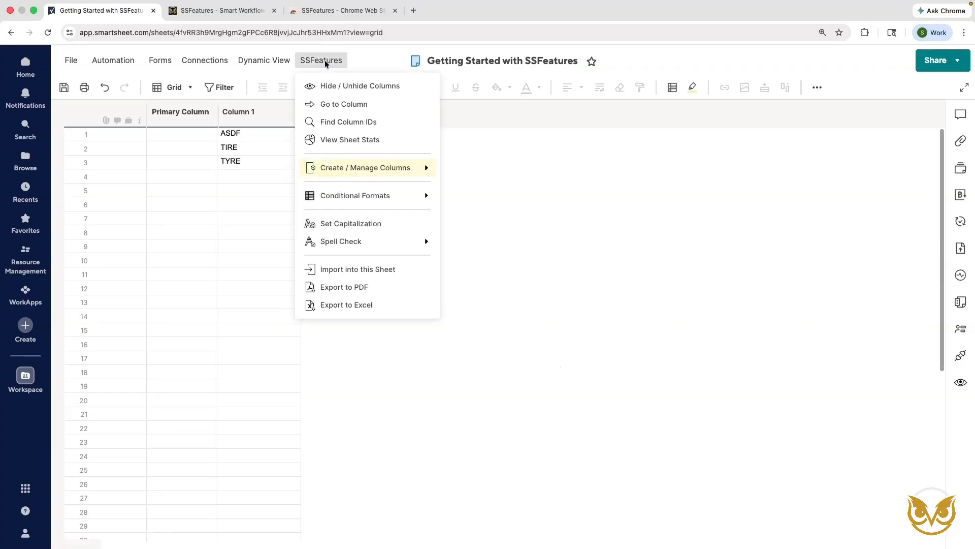
{"action": "left_click", "coordinate": [370, 223]}
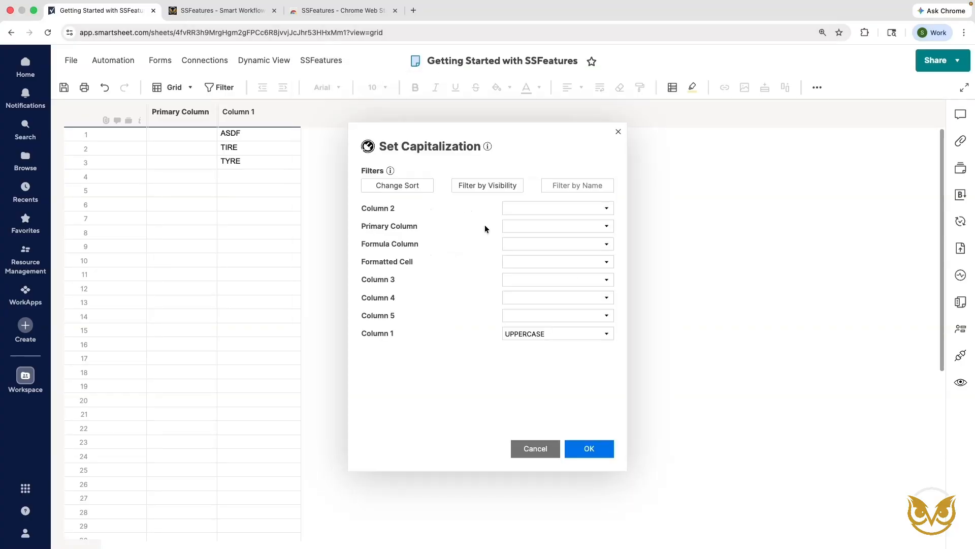
{"action": "left_click", "coordinate": [585, 336]}
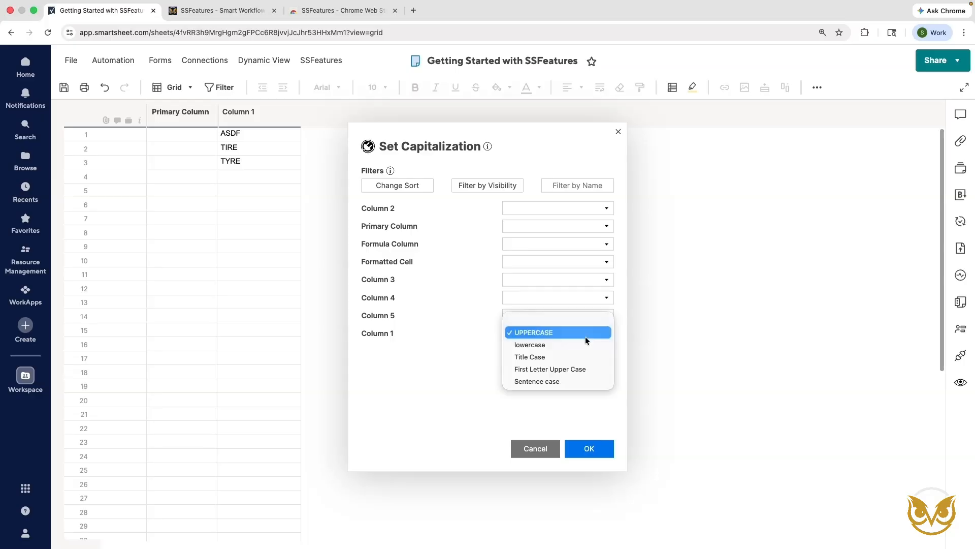
{"action": "left_click", "coordinate": [585, 344]}
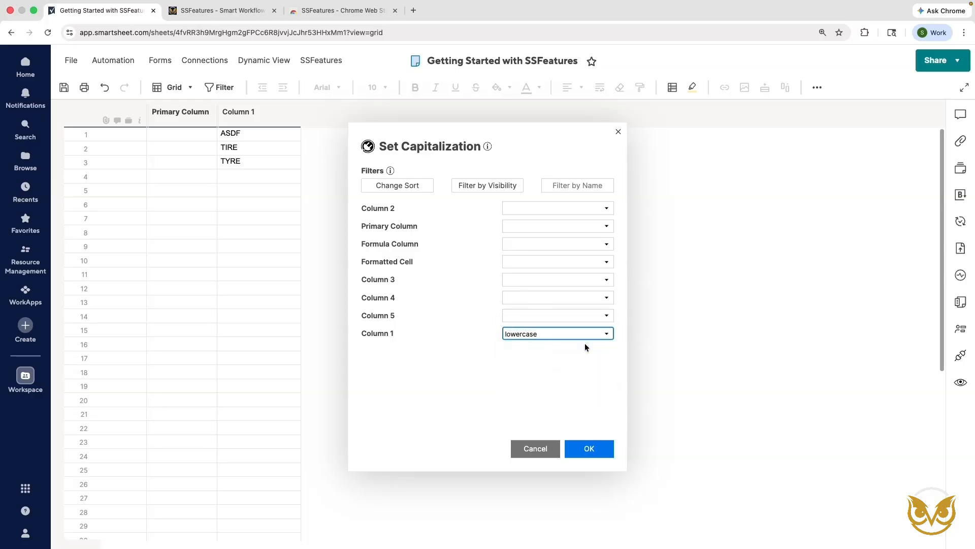
{"action": "left_click", "coordinate": [590, 447]}
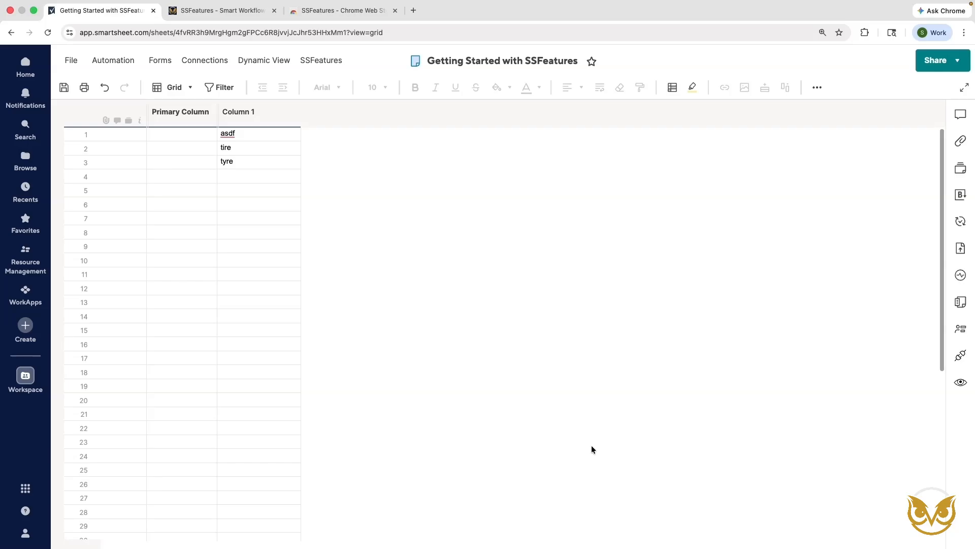
Review the capitalization options offered for Column 1 and close the settings
{"action": "left_click", "coordinate": [334, 60]}
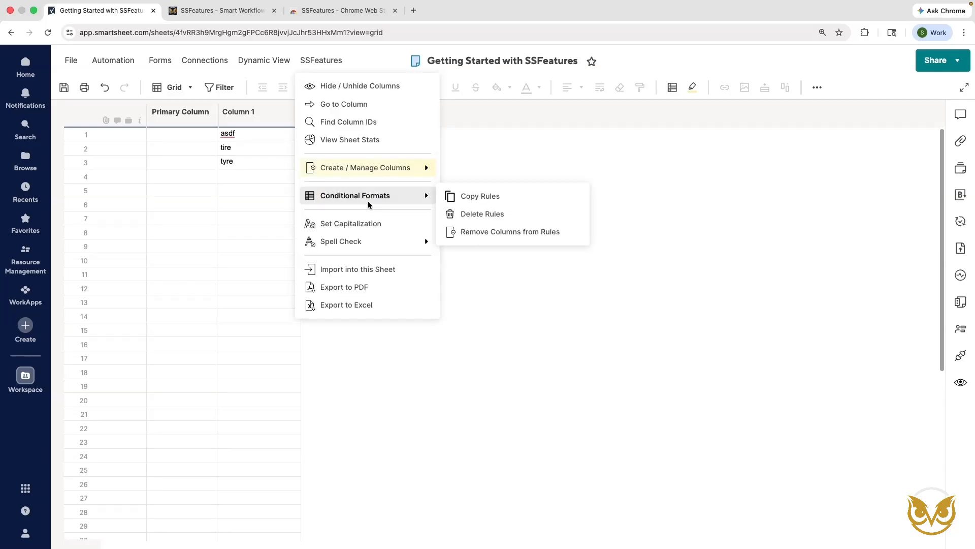
{"action": "left_click", "coordinate": [371, 222]}
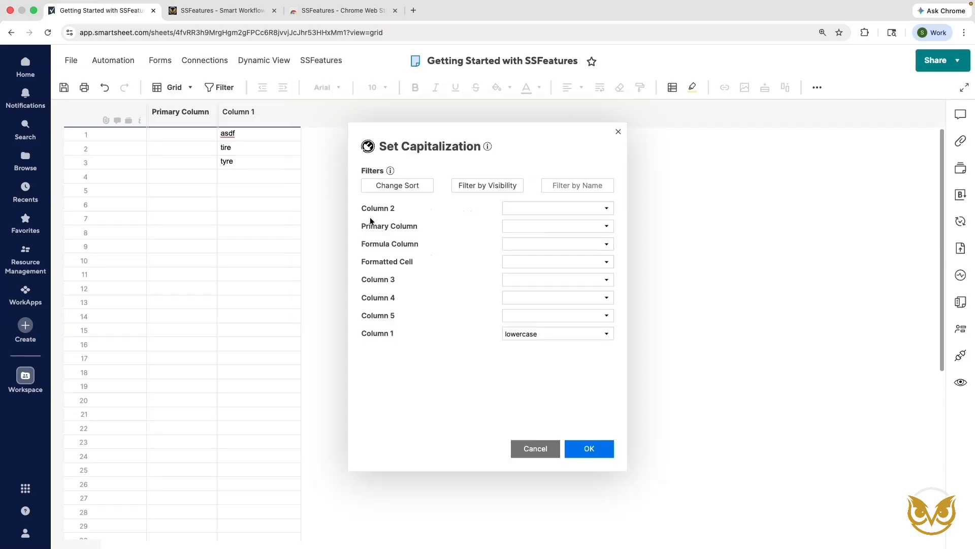
{"action": "left_click", "coordinate": [607, 335]}
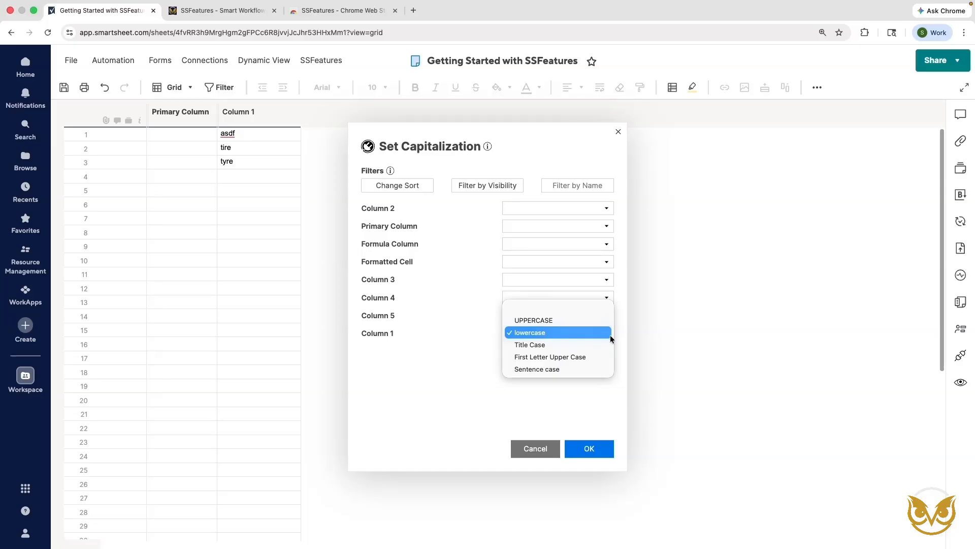
{"action": "left_click", "coordinate": [587, 450]}
{"action": "left_click", "coordinate": [586, 450]}
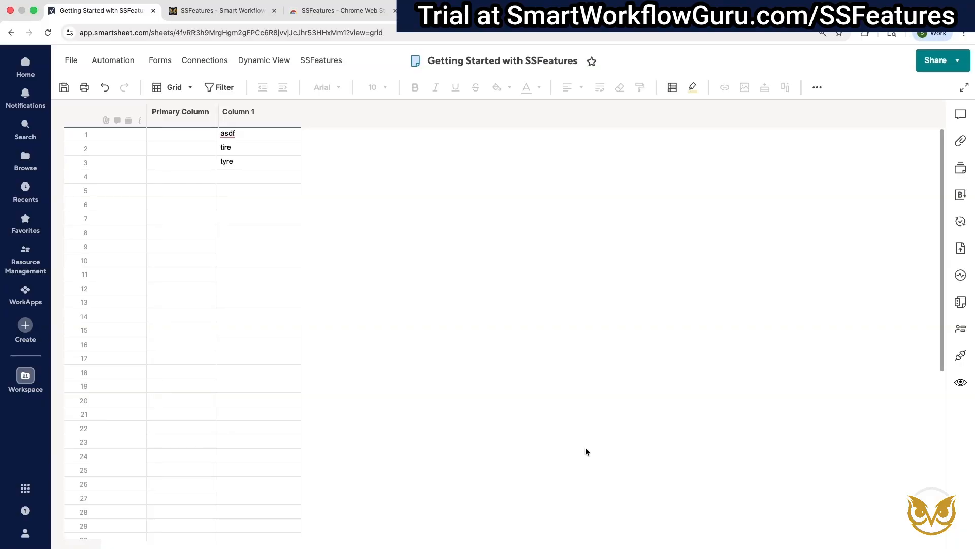
Sort the sheet's rows by Column 1 in ascending order with automatic sorting enabled
{"action": "right_click", "coordinate": [246, 120]}
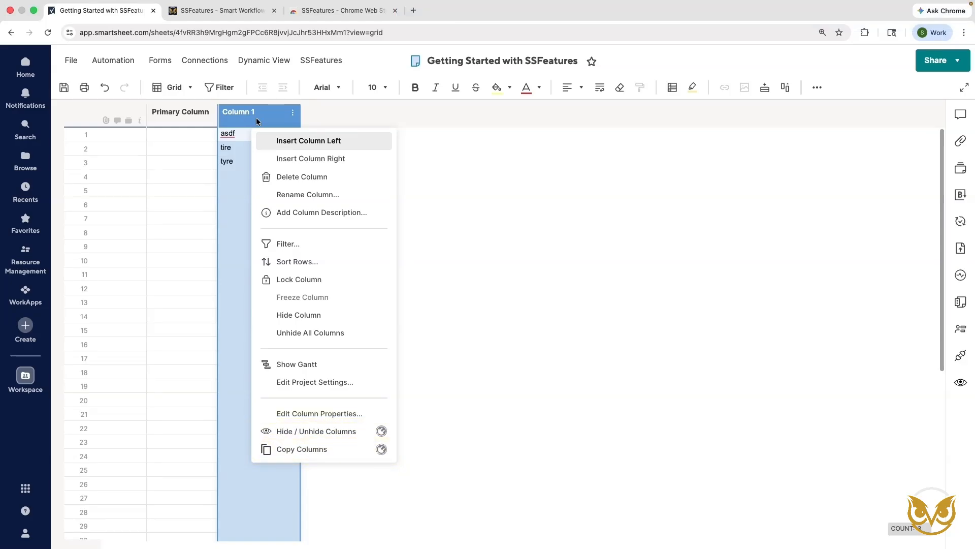
{"action": "left_click", "coordinate": [307, 263]}
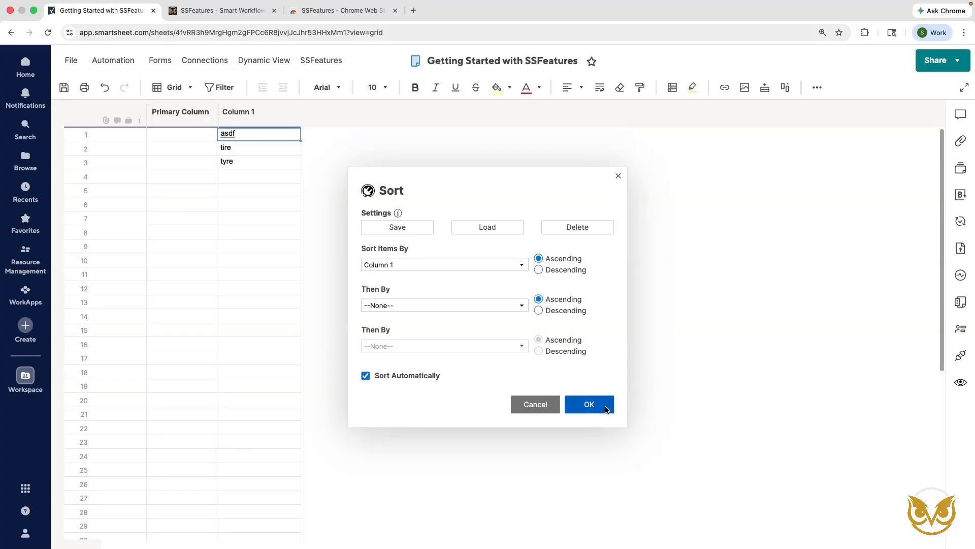
{"action": "left_click", "coordinate": [589, 404]}
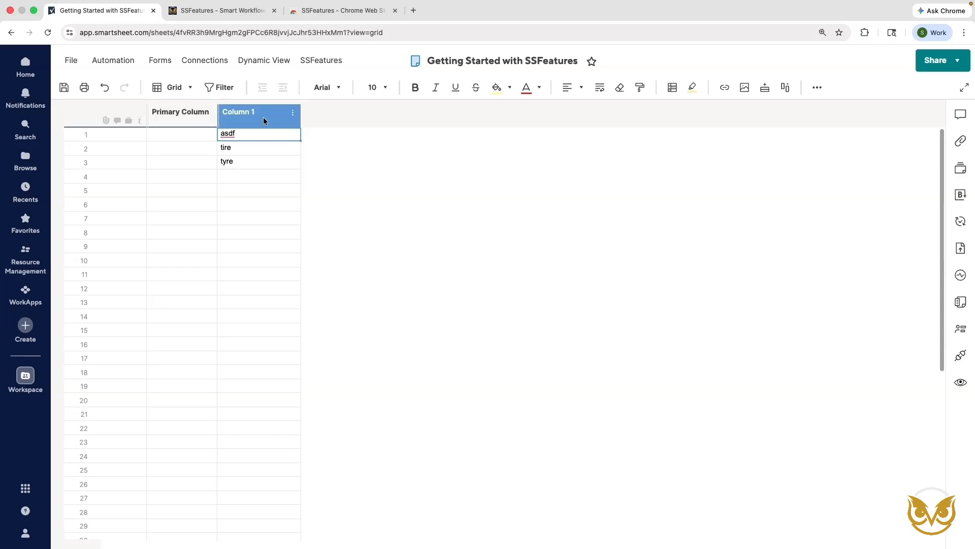
Add the entries Apple and Orange to the first empty cells below the existing words in Column 1
{"action": "left_click", "coordinate": [252, 177]}
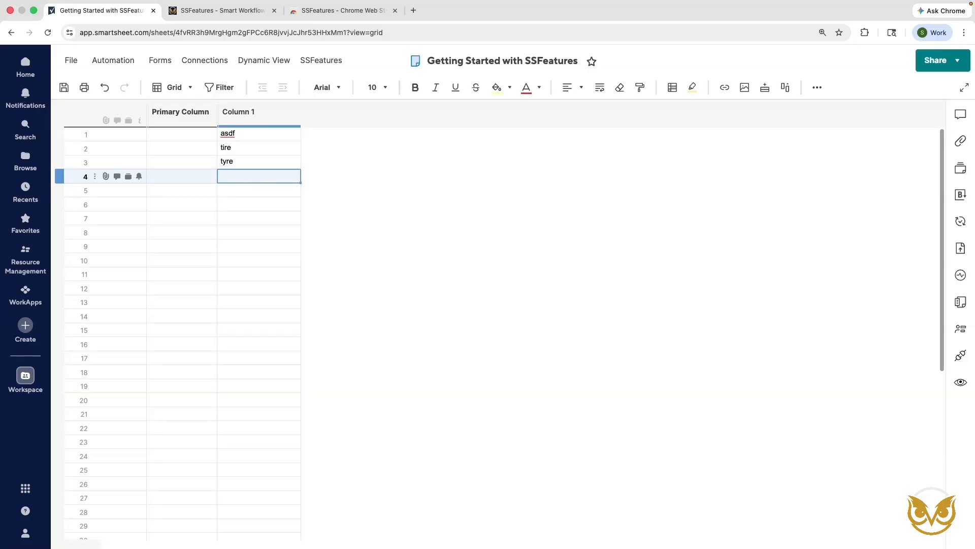
{"action": "type", "text": "Apple"}
{"action": "key", "text": "Return"}
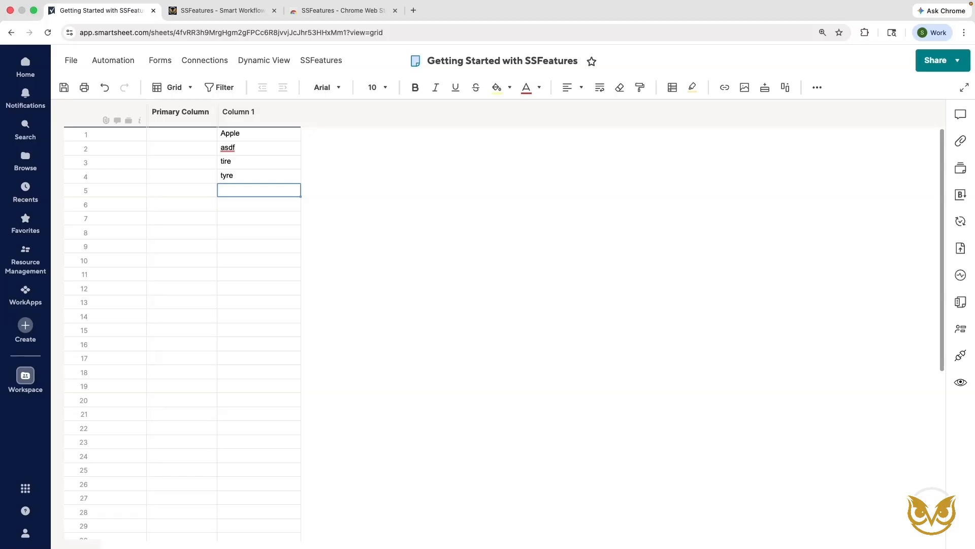
{"action": "type", "text": "Orange"}
{"action": "key", "text": "Return"}
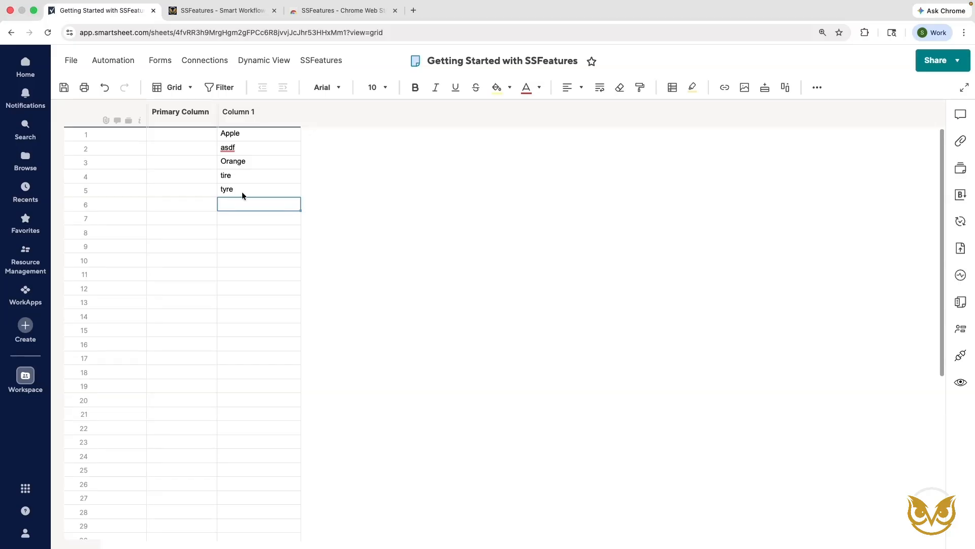
Turn off automatic sorting in the sort settings, keeping the rows sorted by Column 1 in ascending order
{"action": "right_click", "coordinate": [266, 119]}
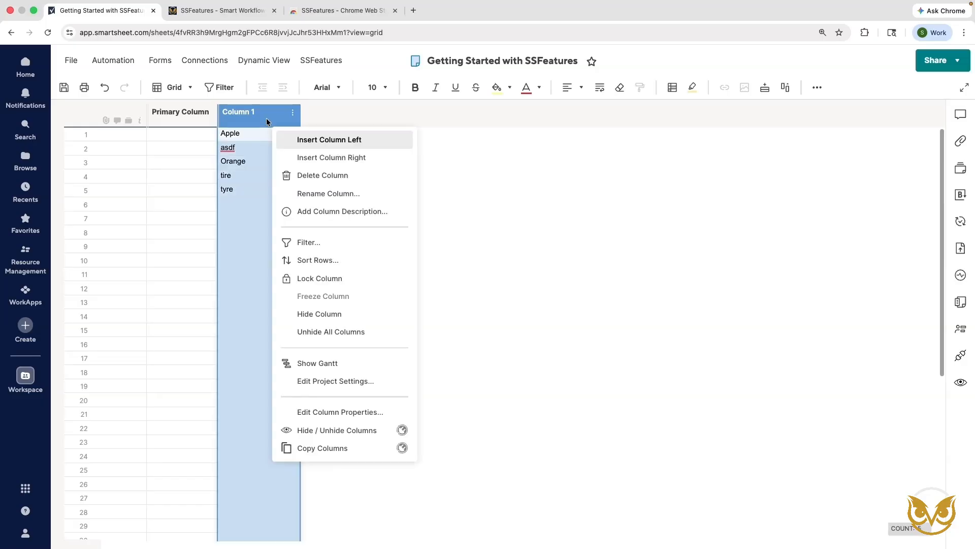
{"action": "left_click", "coordinate": [330, 261]}
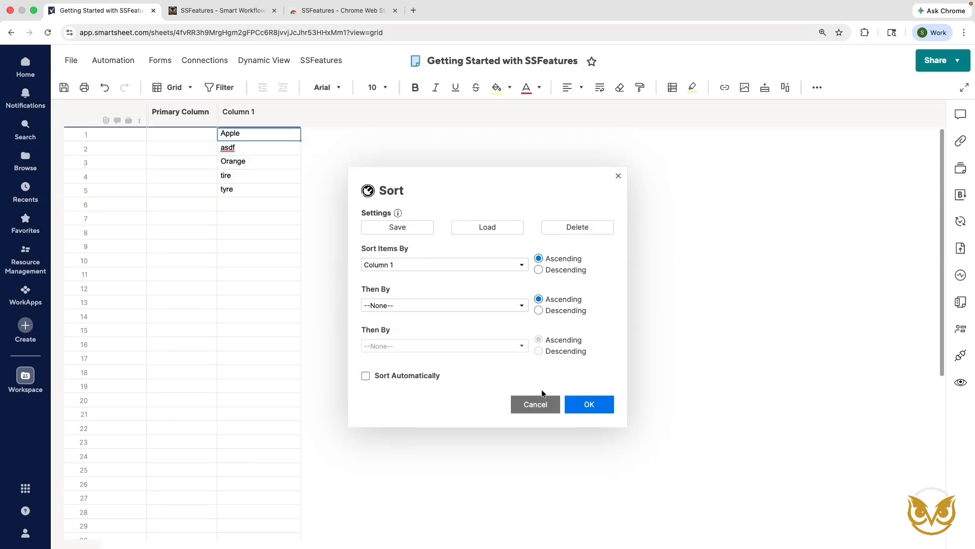
{"action": "left_click", "coordinate": [600, 405]}
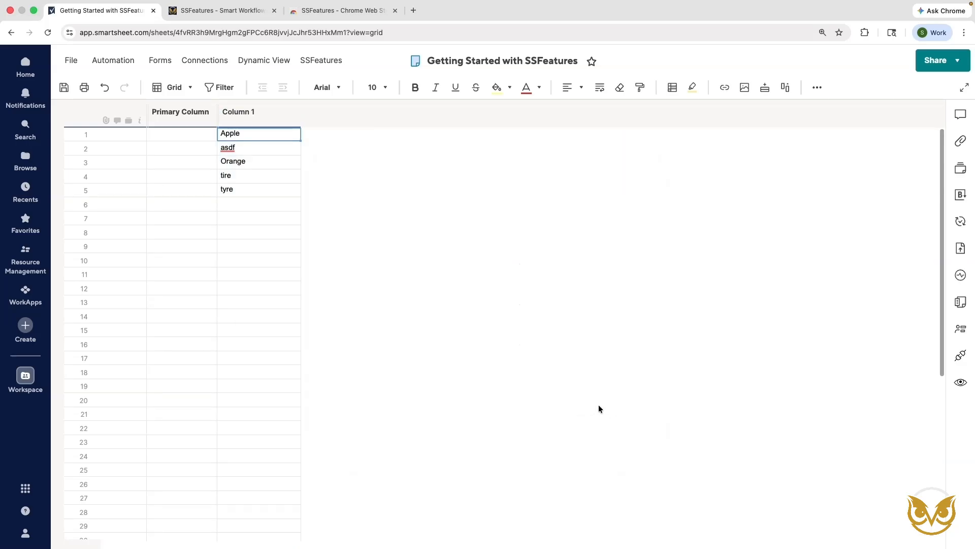
Change the alert threshold percentage in the sheet stats' alert settings, save it and close the stats
{"action": "left_click", "coordinate": [329, 61]}
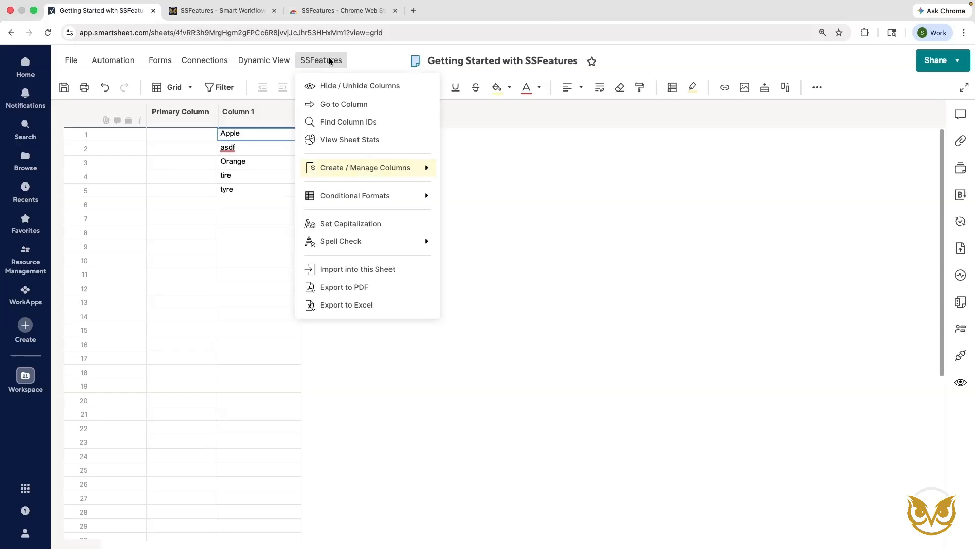
{"action": "left_click", "coordinate": [397, 140]}
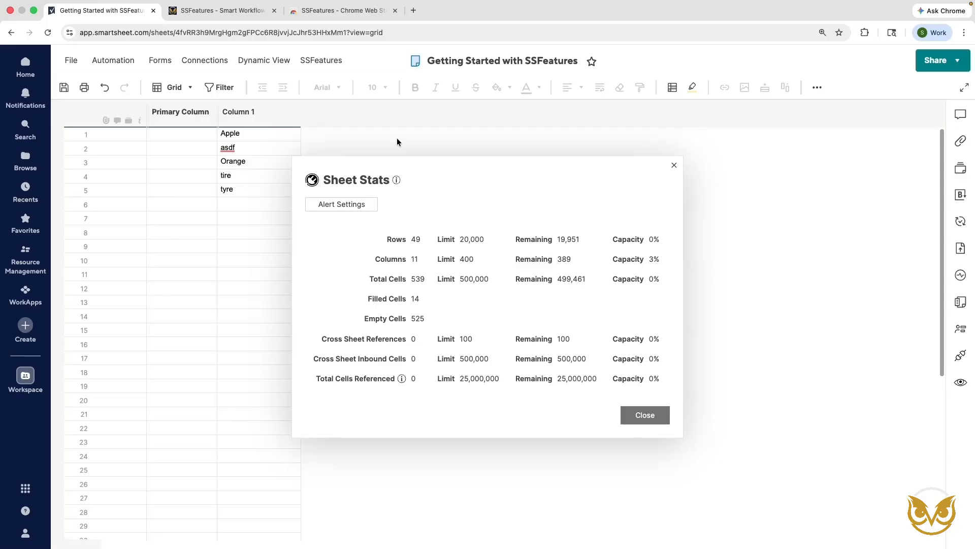
{"action": "left_click", "coordinate": [347, 206]}
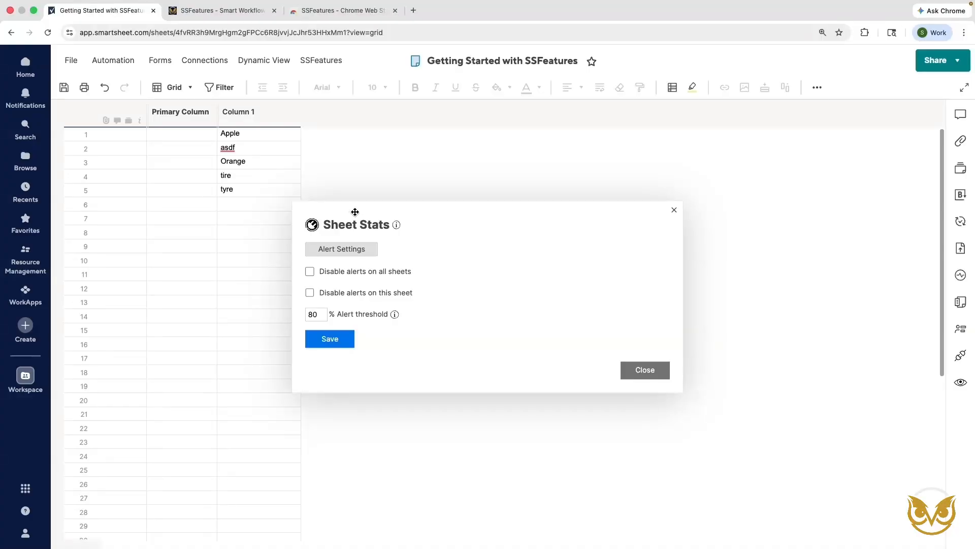
{"action": "left_click", "coordinate": [309, 314]}
{"action": "type", "text": "9"}
{"action": "left_click", "coordinate": [376, 336]}
{"action": "left_click", "coordinate": [340, 341]}
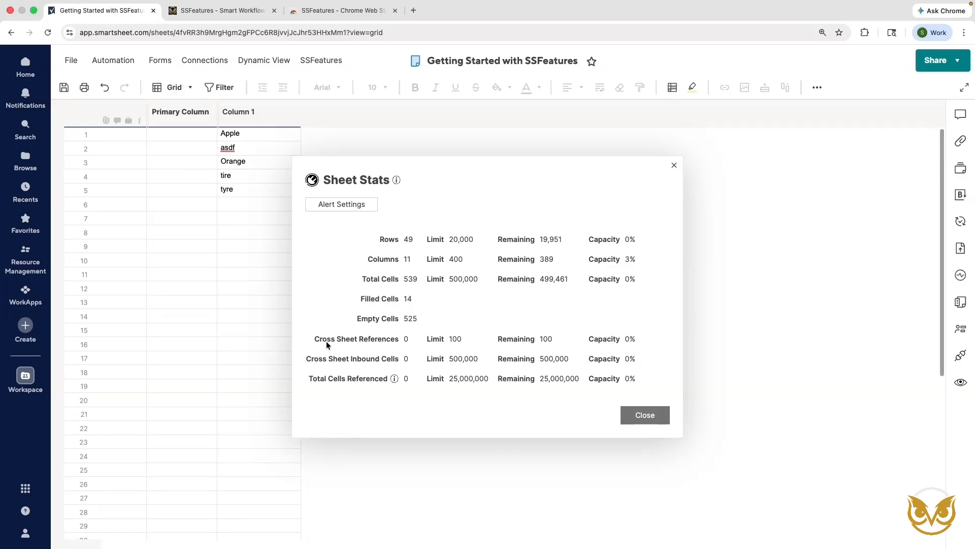
{"action": "left_click", "coordinate": [649, 419]}
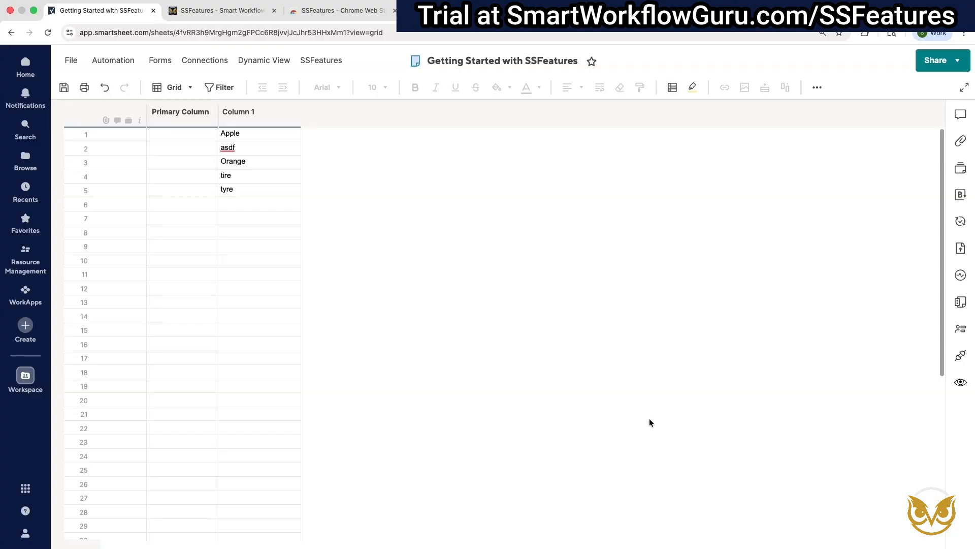
Save the current column visibility as a view named 2 Columns
{"action": "left_click", "coordinate": [965, 391]}
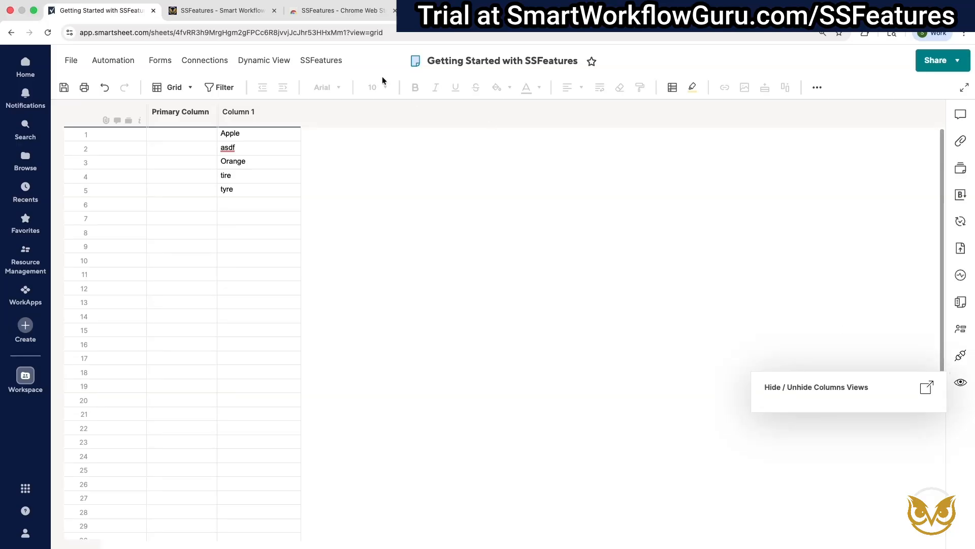
{"action": "left_click", "coordinate": [334, 61]}
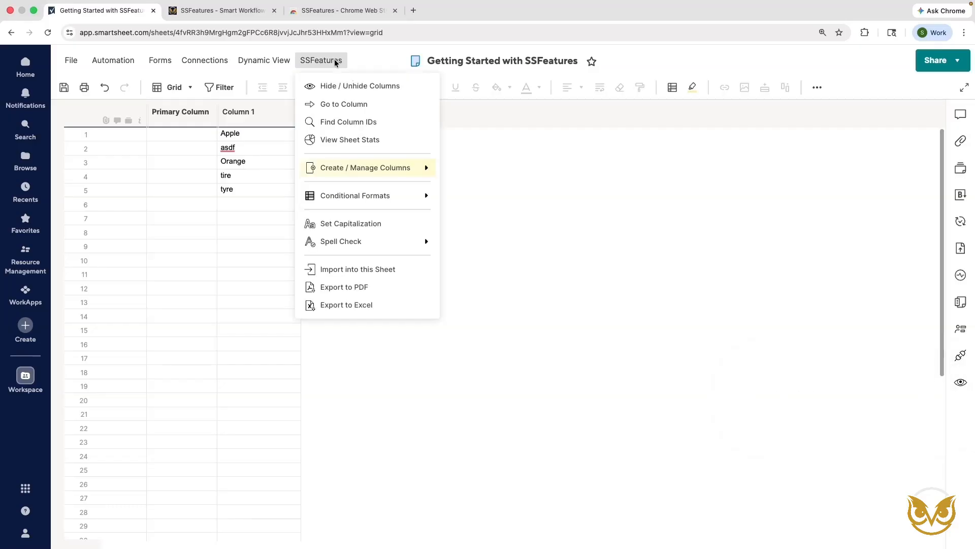
{"action": "left_click", "coordinate": [360, 86]}
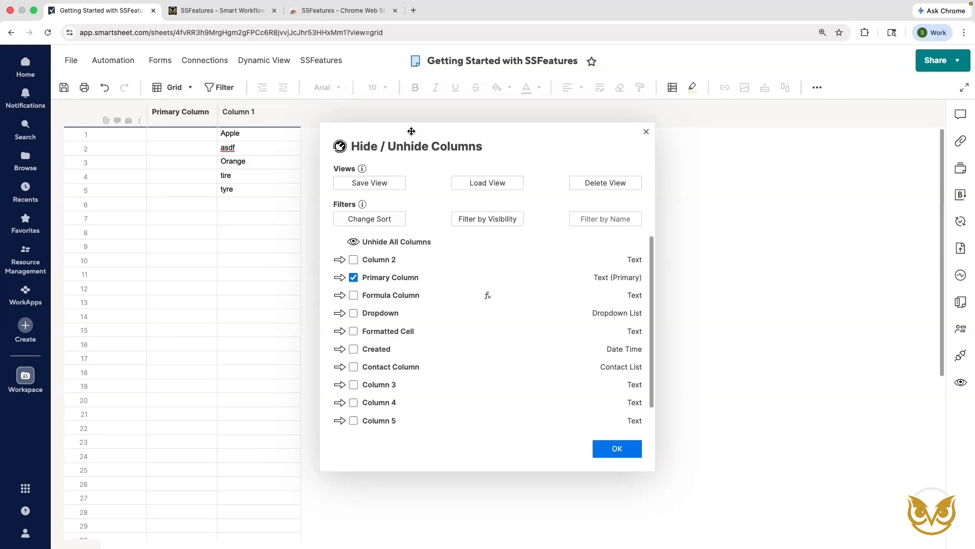
{"action": "left_click", "coordinate": [386, 181]}
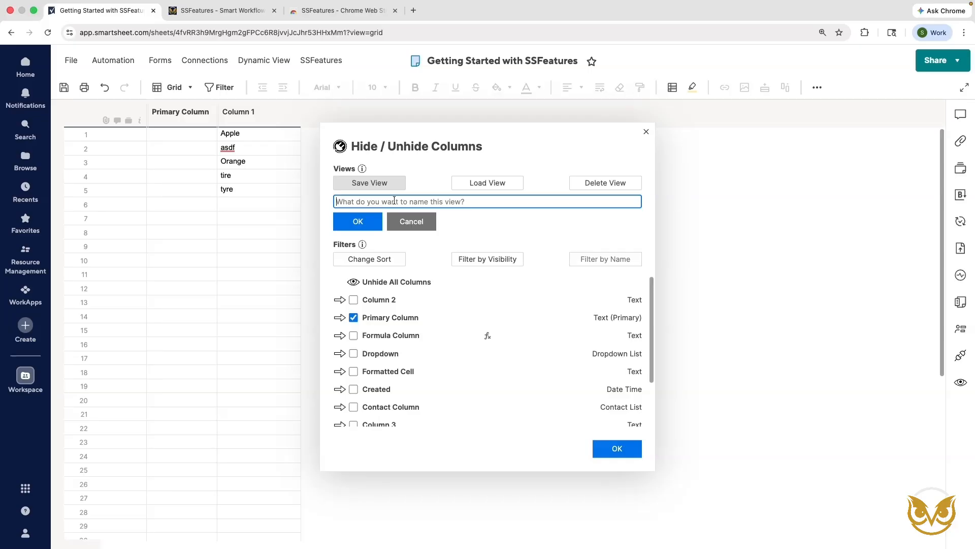
{"action": "type", "text": "2 Col"}
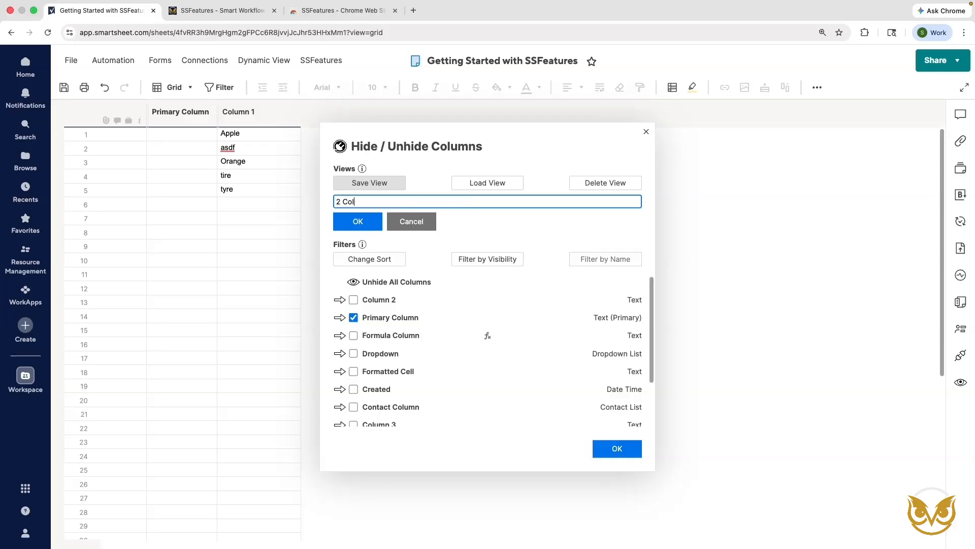
{"action": "type", "text": "umns"}
{"action": "left_click", "coordinate": [376, 226]}
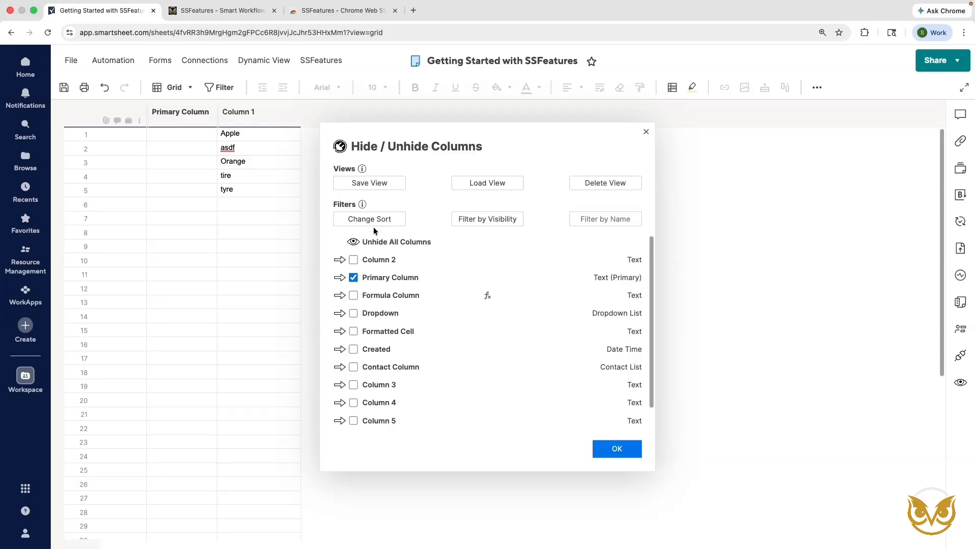
Unhide Column 2, Dropdown and Column 5, and restore the saved column visibility by loading the 2 Columns view
{"action": "left_click", "coordinate": [488, 187]}
{"action": "left_click", "coordinate": [477, 202]}
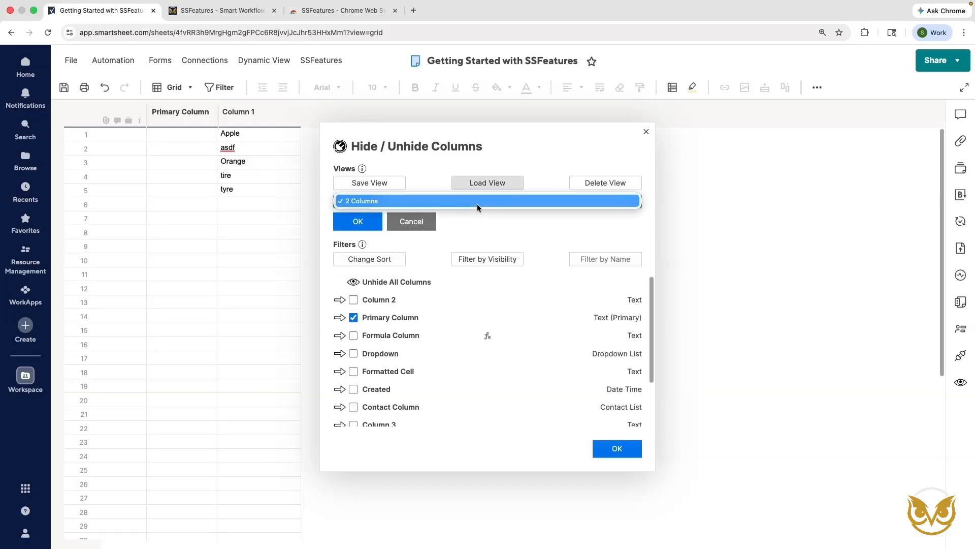
{"action": "left_click", "coordinate": [477, 203]}
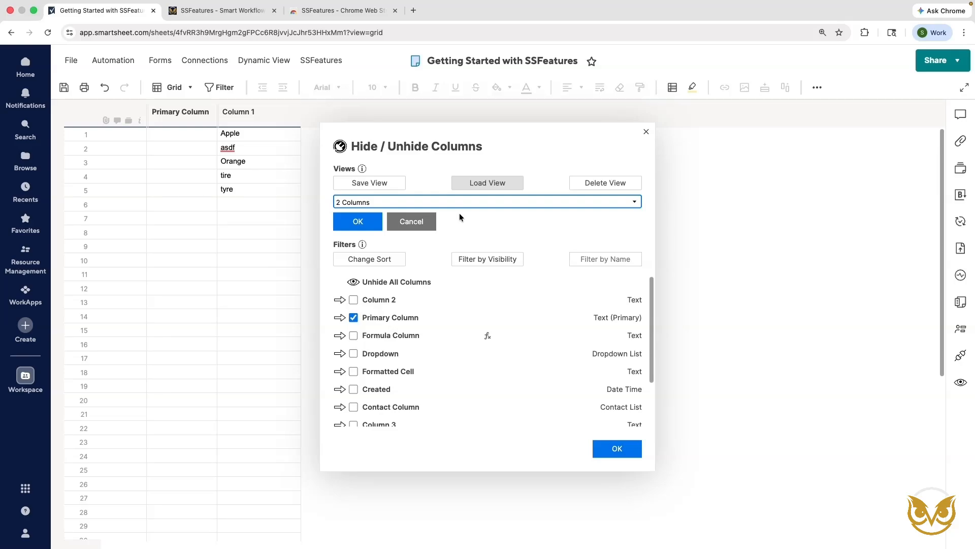
{"action": "left_click", "coordinate": [353, 300]}
{"action": "left_click", "coordinate": [354, 353]}
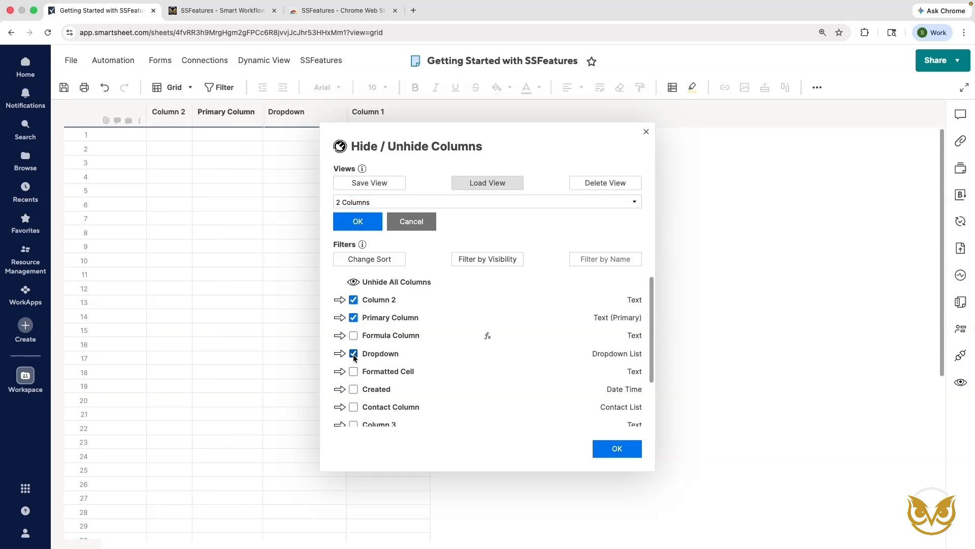
{"action": "scroll", "coordinate": [359, 409], "scroll_direction": "down", "scroll_amount": 2}
{"action": "left_click", "coordinate": [353, 402]}
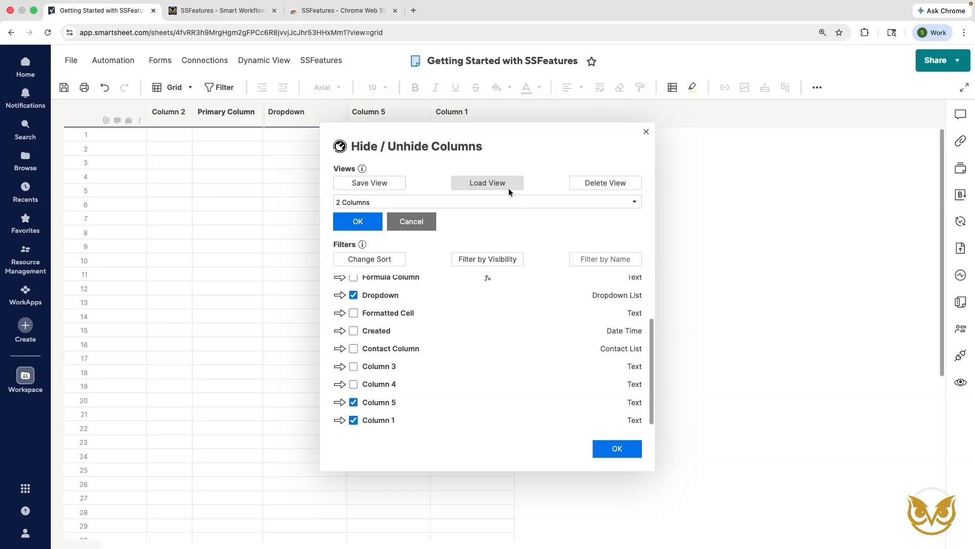
{"action": "left_click", "coordinate": [363, 227]}
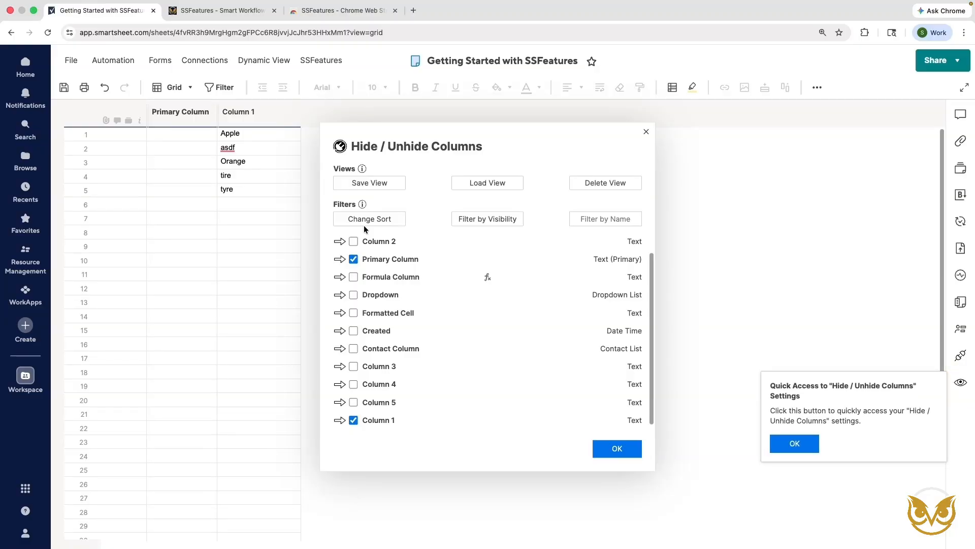
Delete the saved 2 Columns view and check the list of loadable views without loading one
{"action": "left_click", "coordinate": [608, 186]}
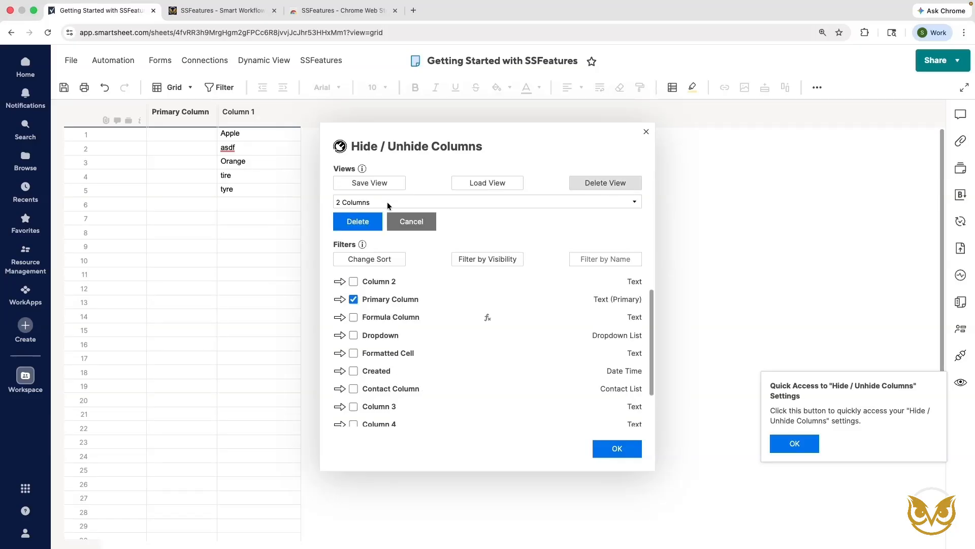
{"action": "left_click", "coordinate": [347, 226]}
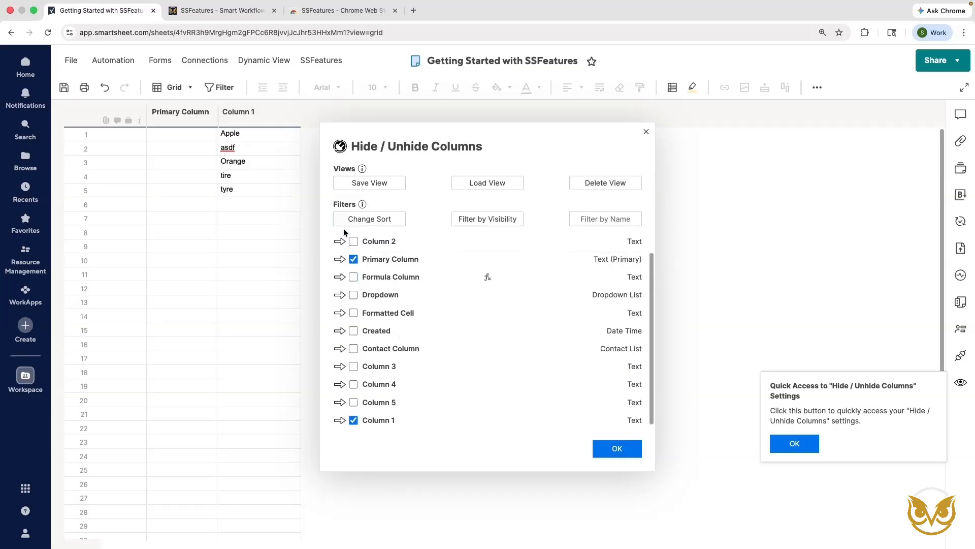
{"action": "left_click", "coordinate": [474, 185]}
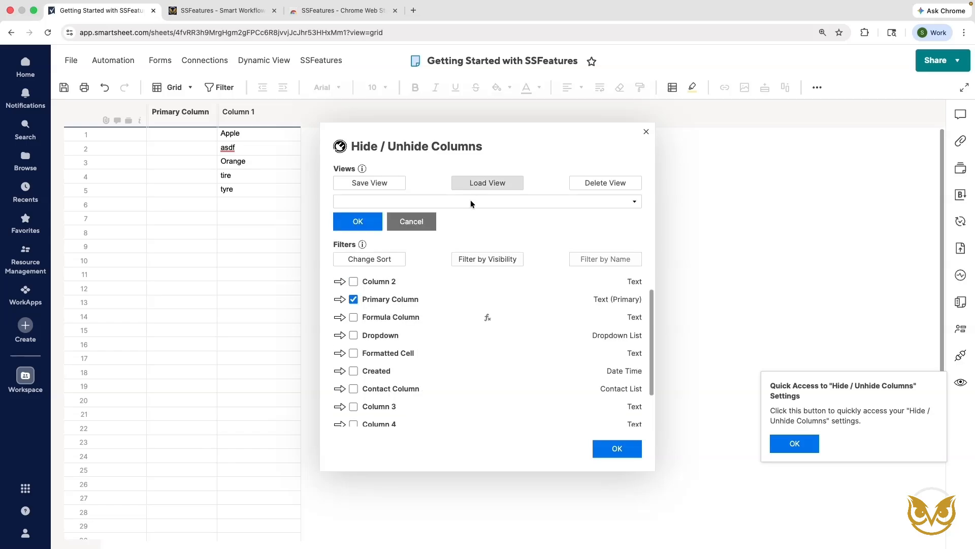
{"action": "left_click", "coordinate": [407, 224]}
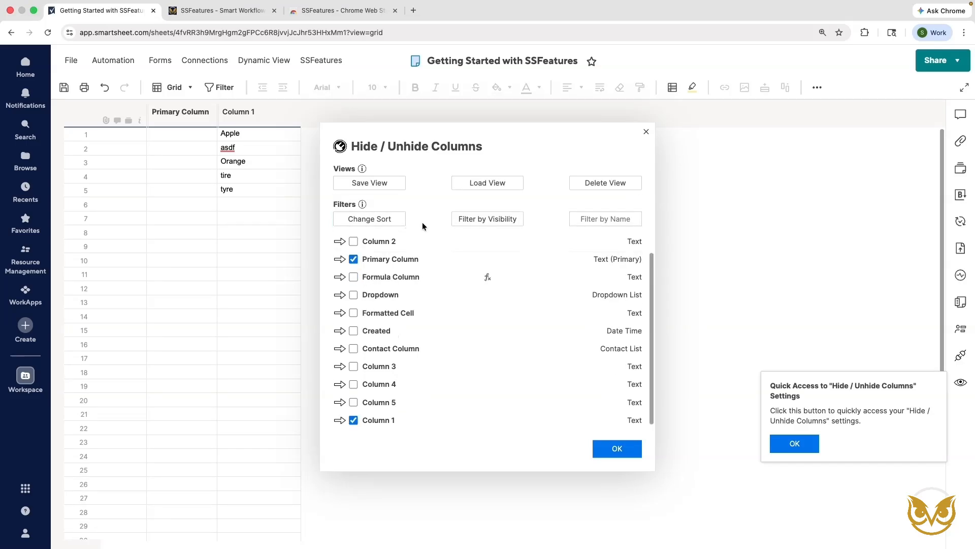
Sort the column list in the hide/unhide settings ascending, descending, and back to sheet order
{"action": "left_click", "coordinate": [391, 221]}
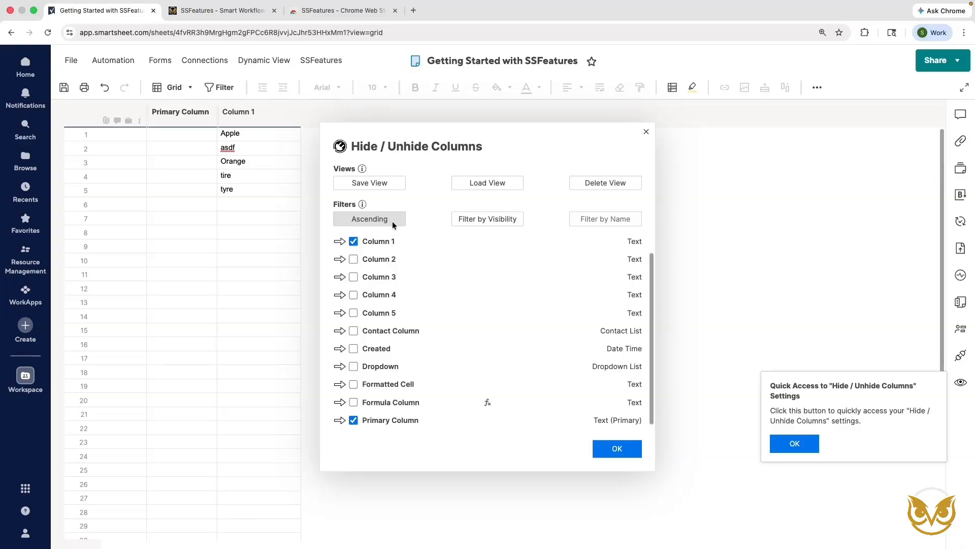
{"action": "left_click", "coordinate": [393, 221]}
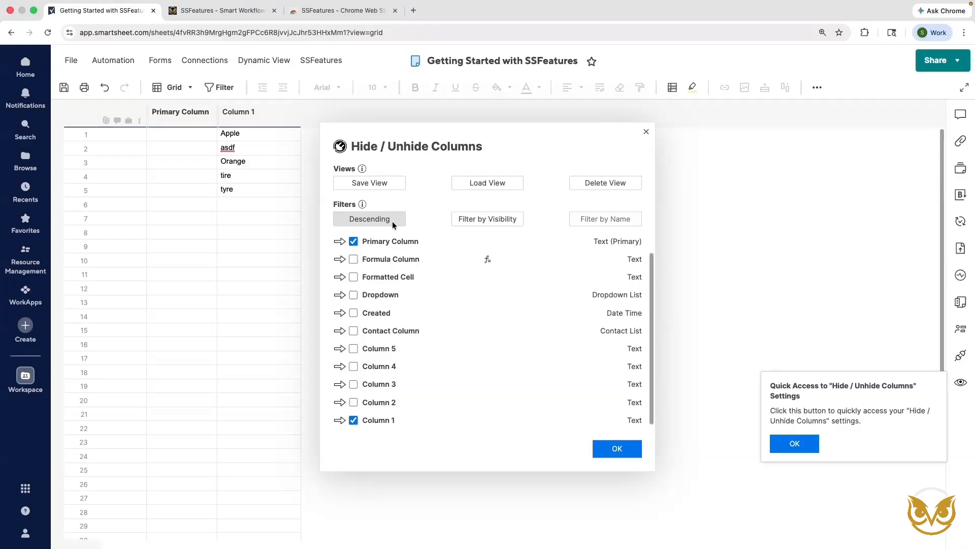
{"action": "left_click", "coordinate": [392, 221]}
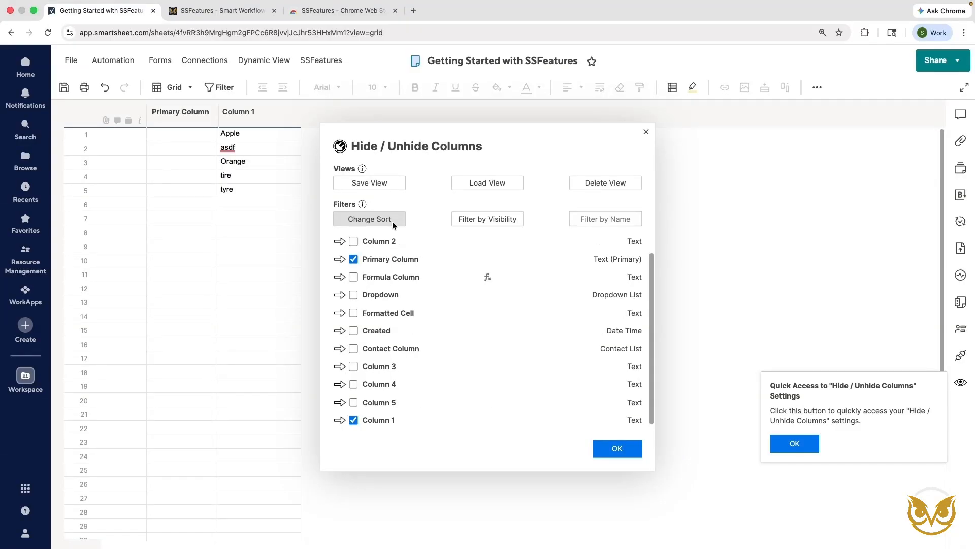
Filter the column list to hidden columns, to visible columns, and back to all columns
{"action": "left_click", "coordinate": [499, 218]}
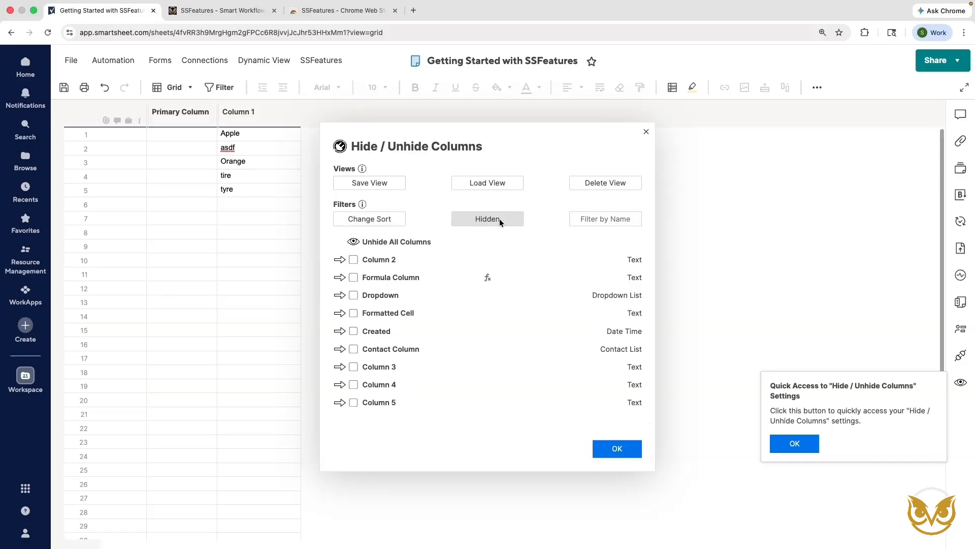
{"action": "left_click", "coordinate": [499, 218]}
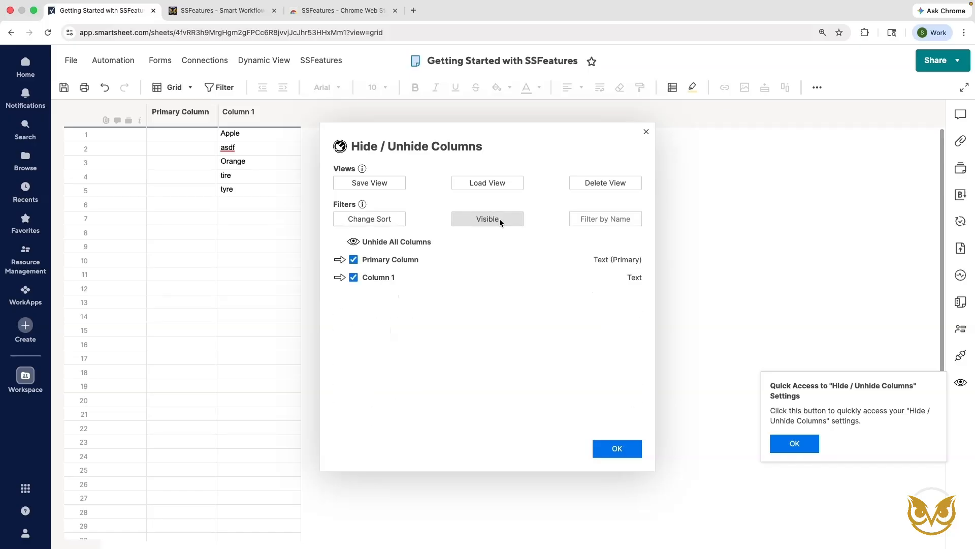
{"action": "left_click", "coordinate": [499, 219]}
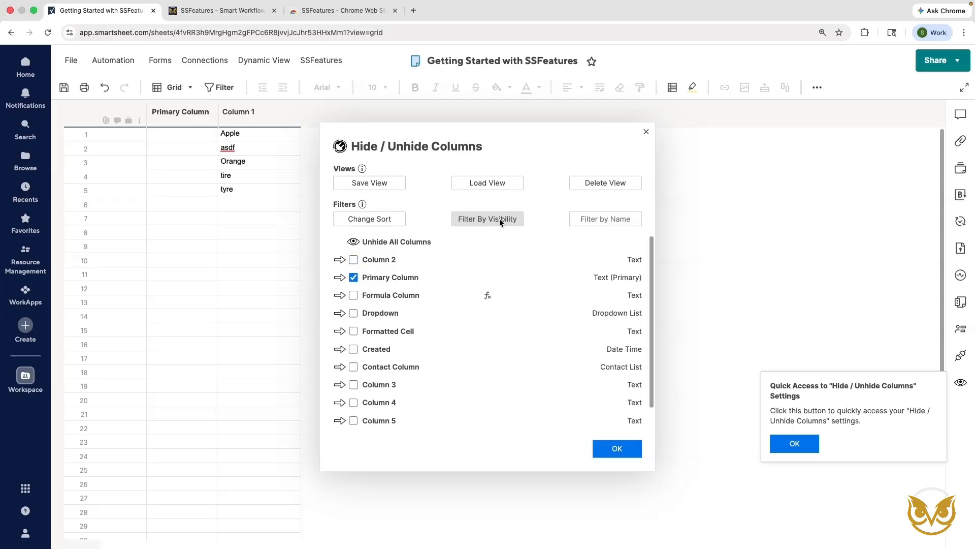
Filter the column list by the name Drop, unhide all of the sheet's columns and close the settings
{"action": "left_click", "coordinate": [614, 221]}
{"action": "type", "text": "Drop"}
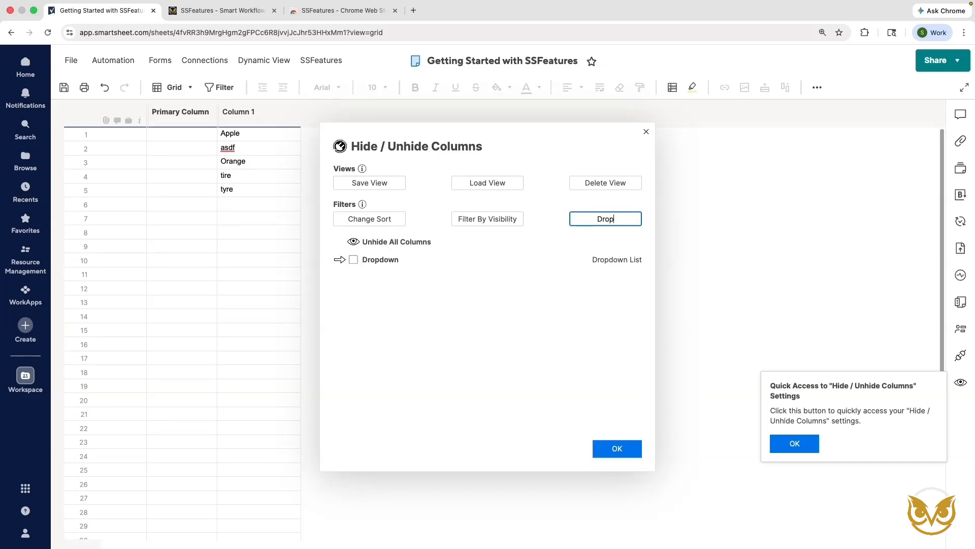
{"action": "left_click", "coordinate": [385, 242]}
{"action": "left_click", "coordinate": [358, 246]}
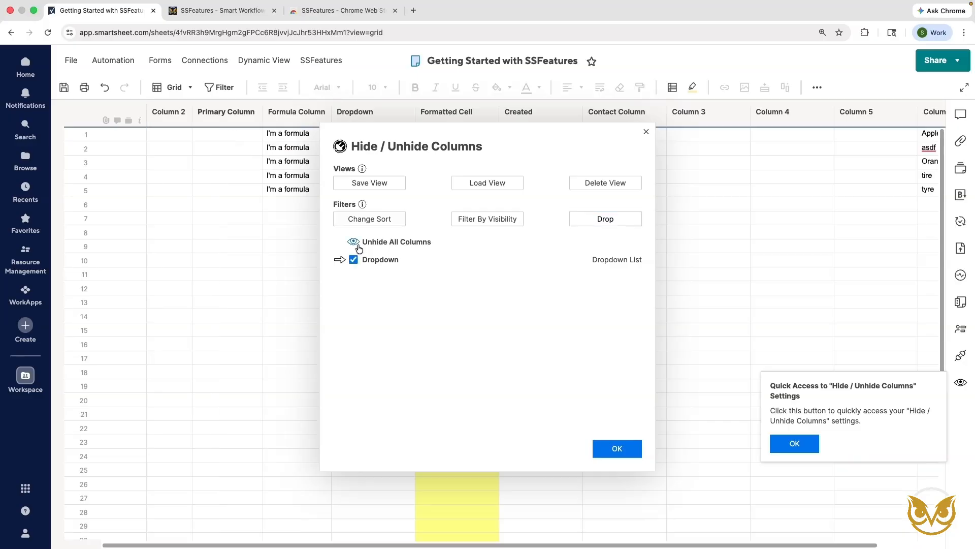
{"action": "left_click", "coordinate": [617, 449]}
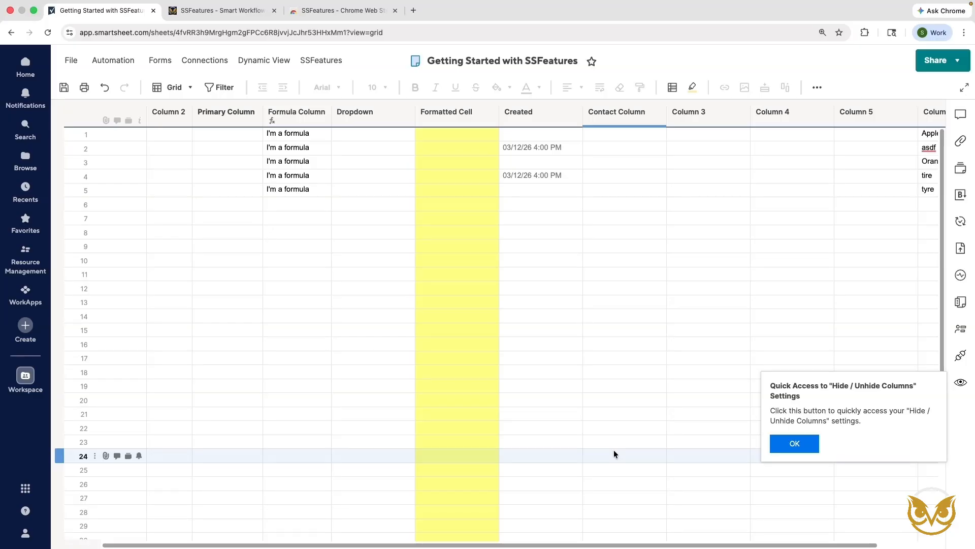
Dismiss the Hide / Unhide Columns tip and jump to Column 1 with Go to Column, filtering the list by its name
{"action": "left_click", "coordinate": [813, 447]}
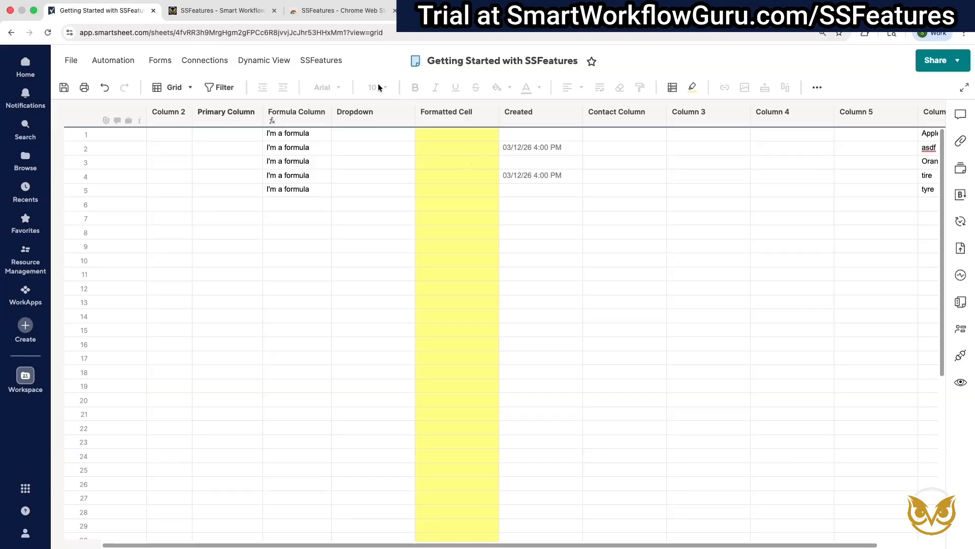
{"action": "left_click", "coordinate": [322, 61]}
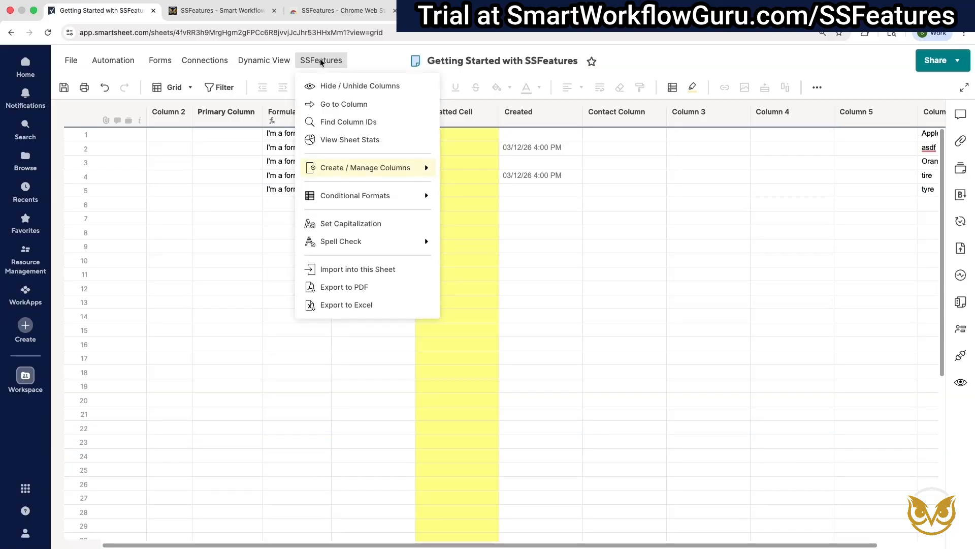
{"action": "left_click", "coordinate": [356, 104]}
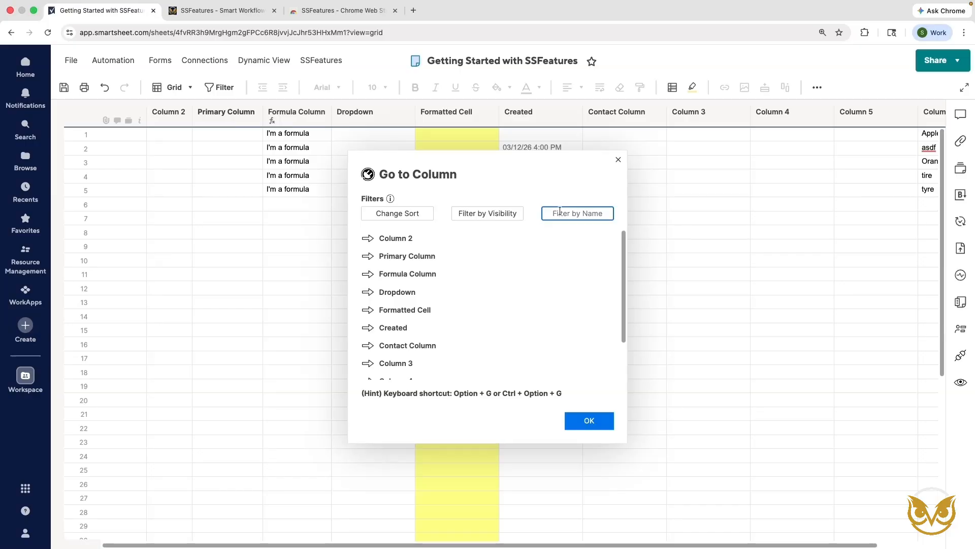
{"action": "type", "text": "Column 1"}
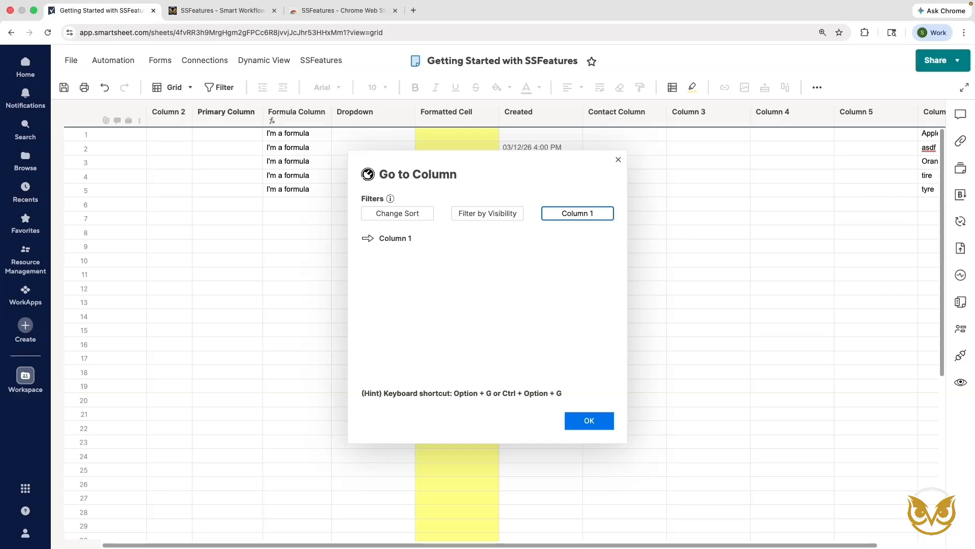
{"action": "left_click", "coordinate": [369, 241]}
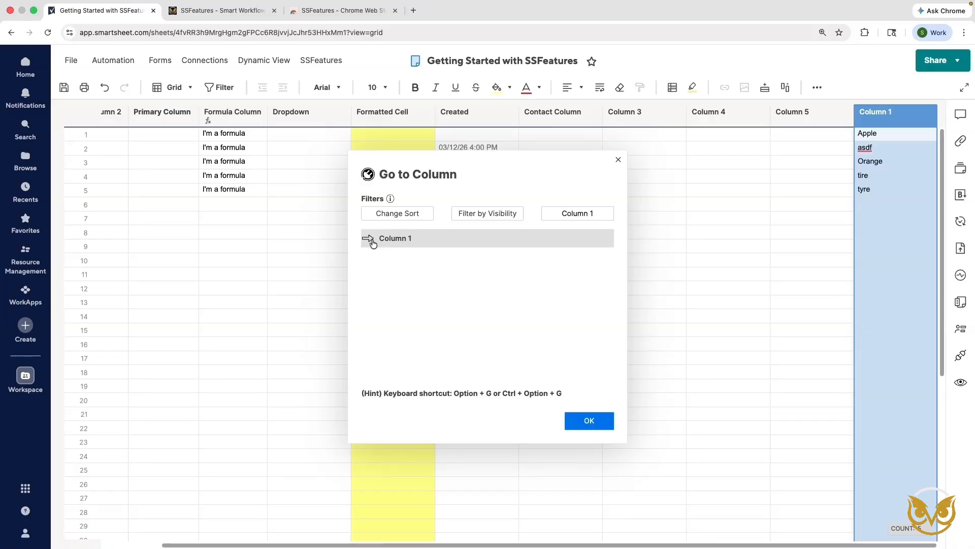
{"action": "left_click", "coordinate": [599, 421]}
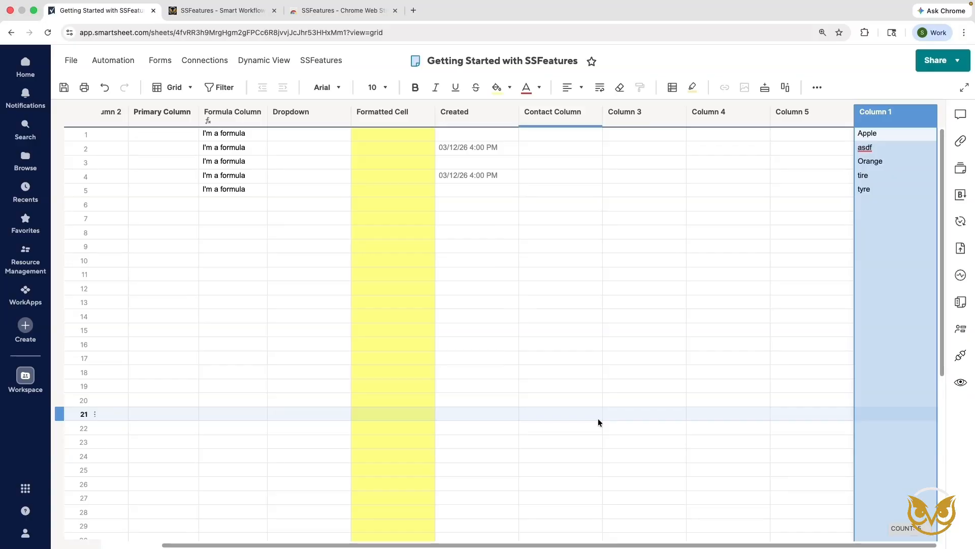
Look up the sheet's column IDs and copy the ID of the Formula Column
{"action": "left_click", "coordinate": [322, 61]}
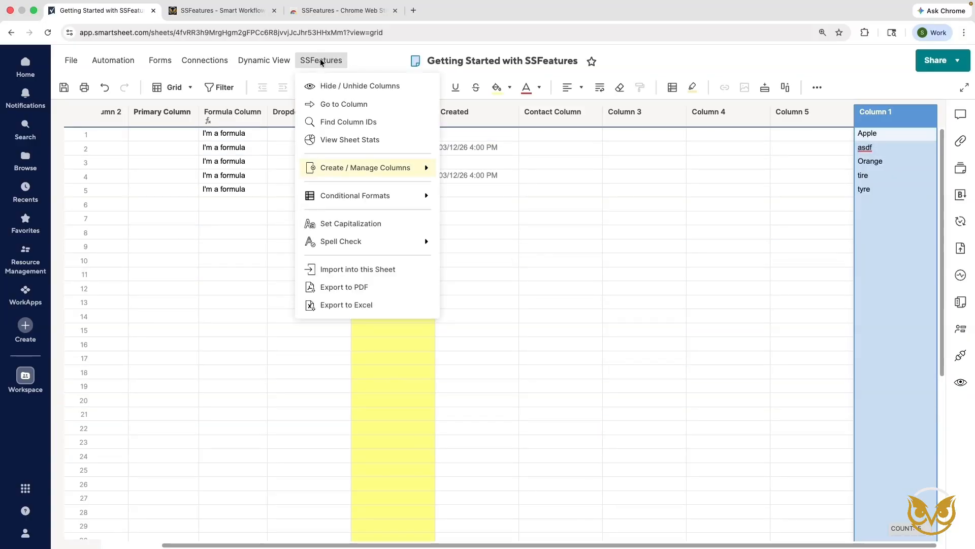
{"action": "left_click", "coordinate": [388, 120]}
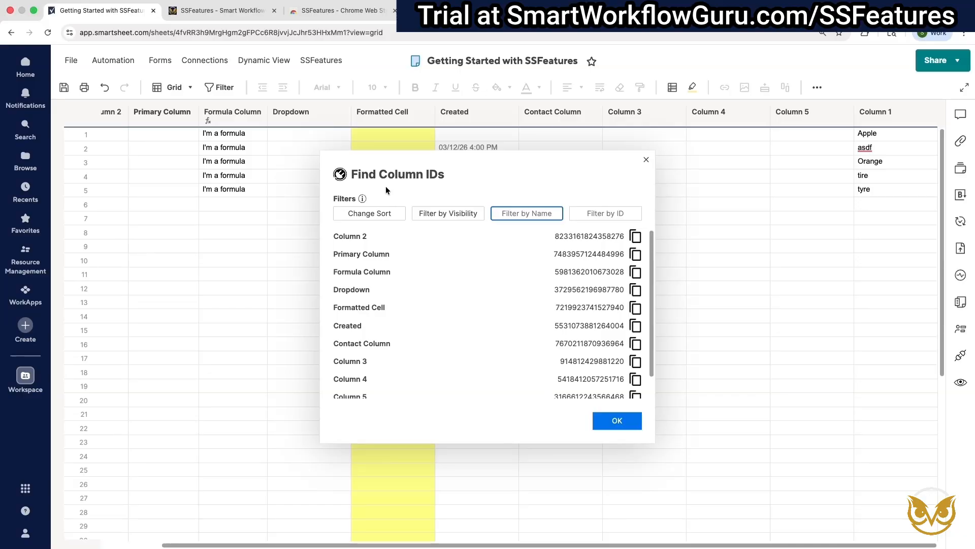
{"action": "left_click", "coordinate": [585, 214]}
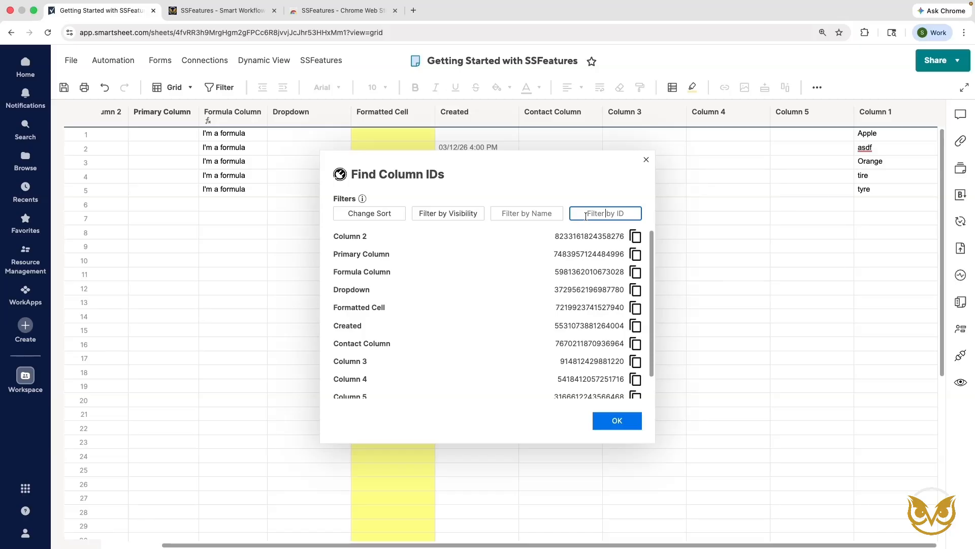
{"action": "left_click", "coordinate": [635, 273]}
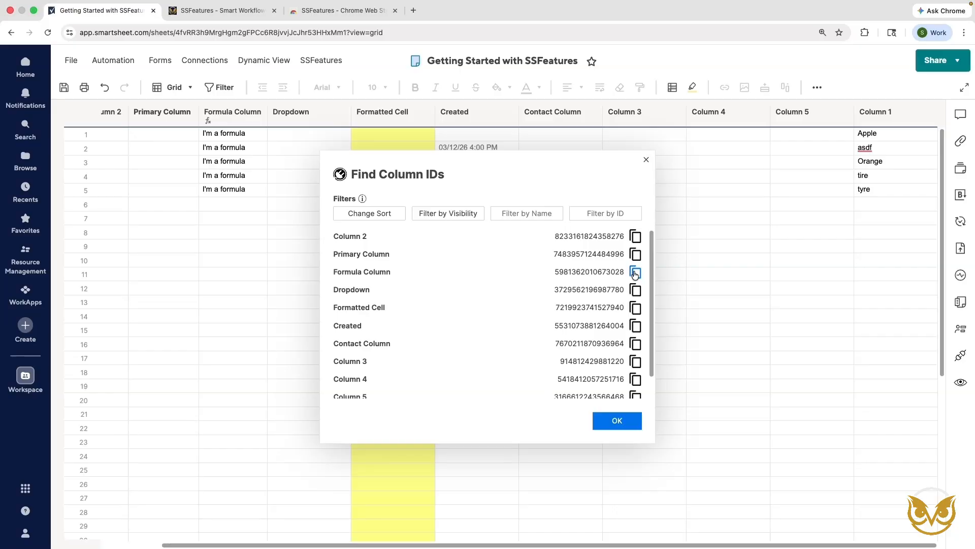
{"action": "left_click", "coordinate": [617, 421]}
Examine every property in the sheet's column info and the advanced search options, and close the overview
{"action": "left_click", "coordinate": [328, 60]}
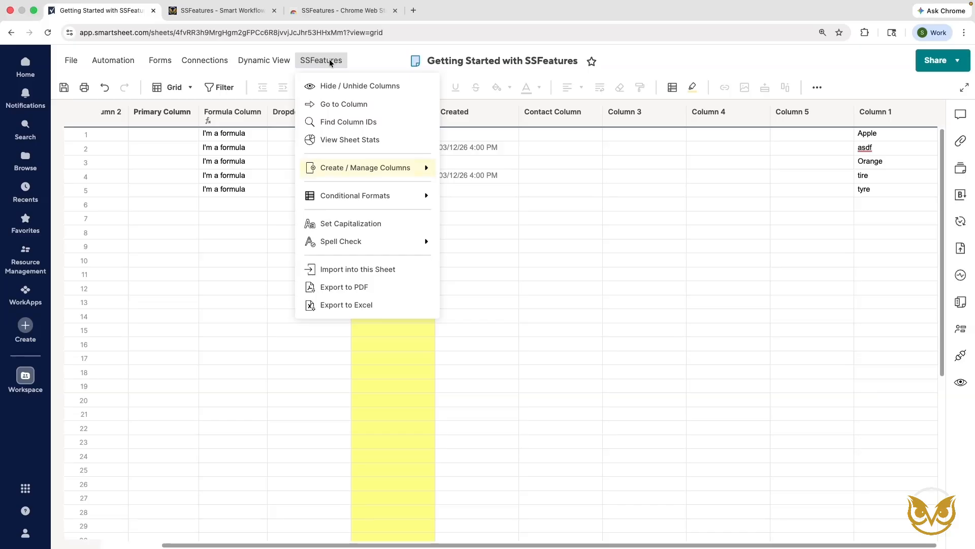
{"action": "mouse_move", "coordinate": [349, 168]}
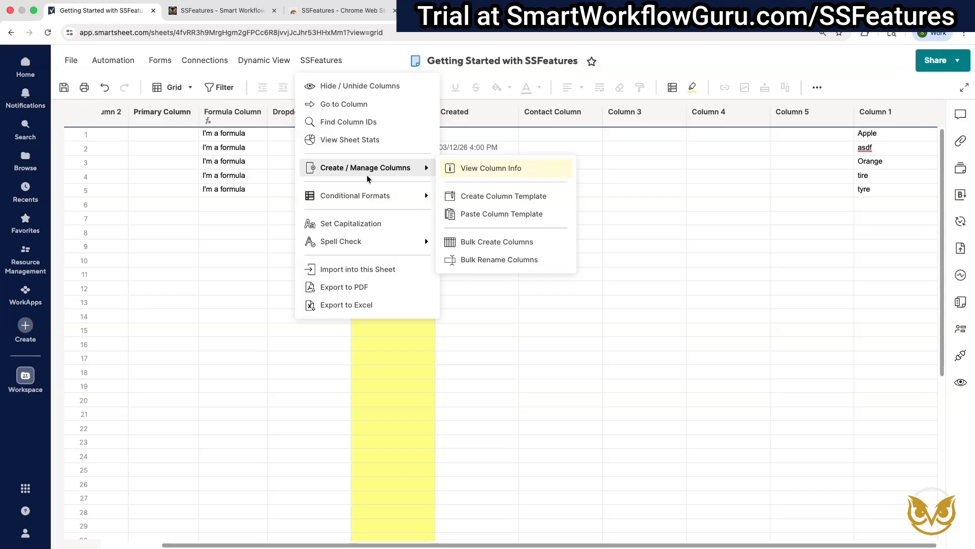
{"action": "left_click", "coordinate": [536, 172]}
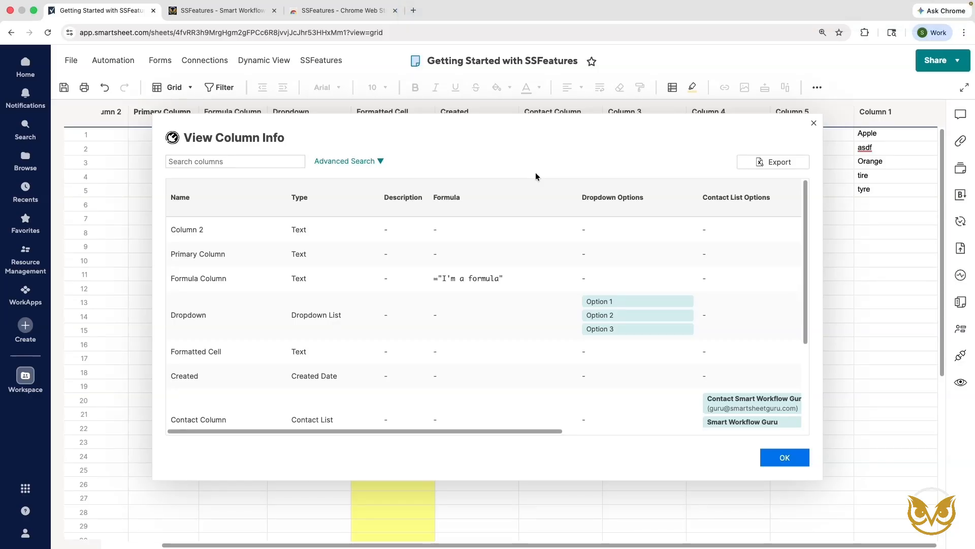
{"action": "mouse_move", "coordinate": [638, 303]}
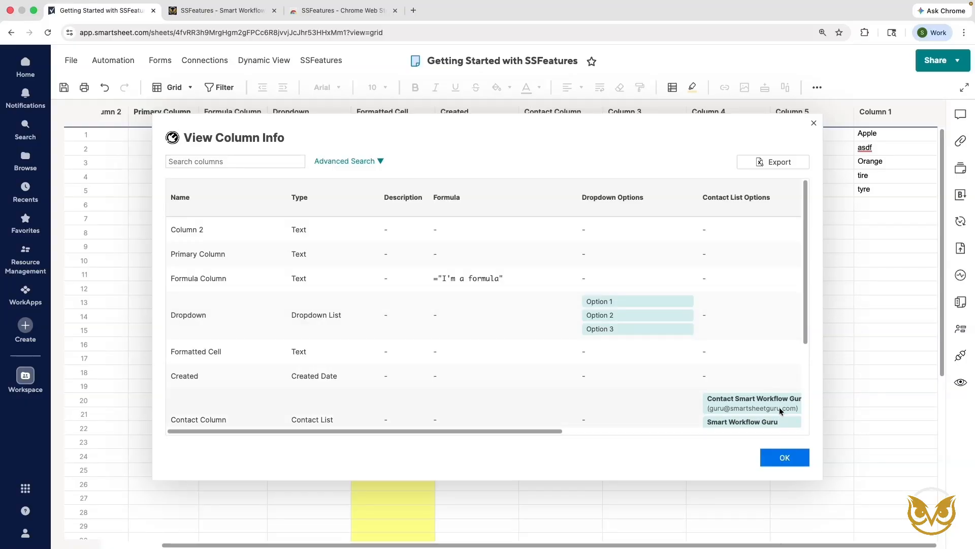
{"action": "left_click_drag", "start_coordinate": [547, 431], "coordinate": [720, 443]}
{"action": "mouse_move", "coordinate": [545, 403]}
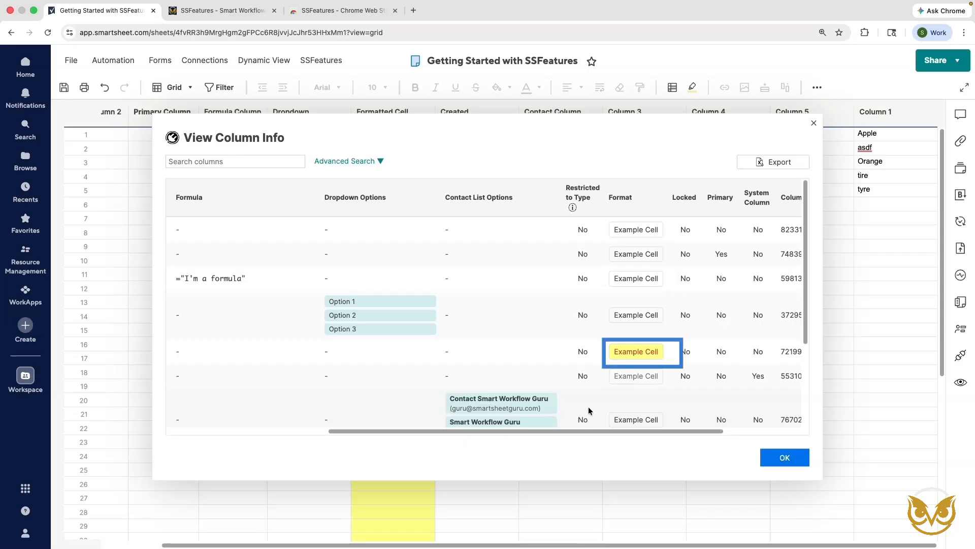
{"action": "left_click_drag", "start_coordinate": [599, 430], "coordinate": [715, 441]}
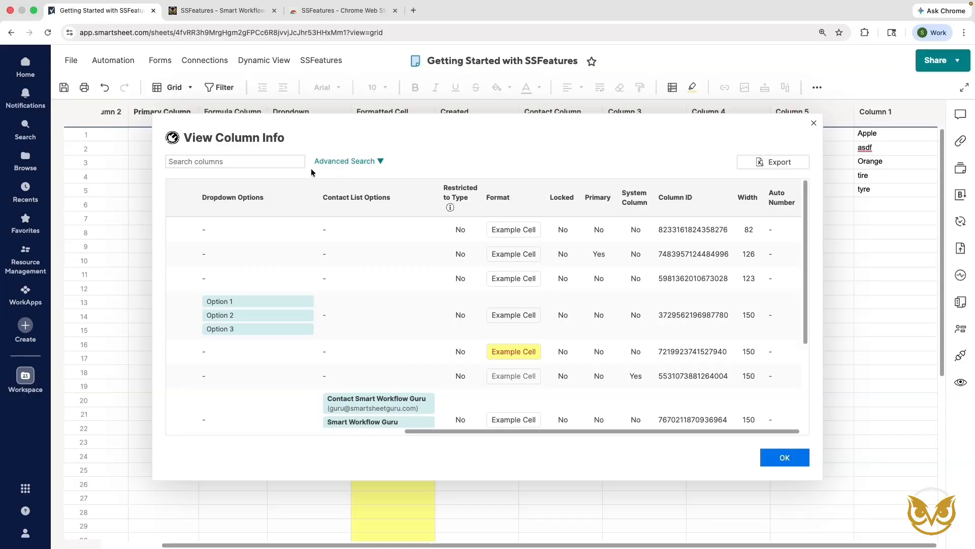
{"action": "left_click", "coordinate": [381, 161]}
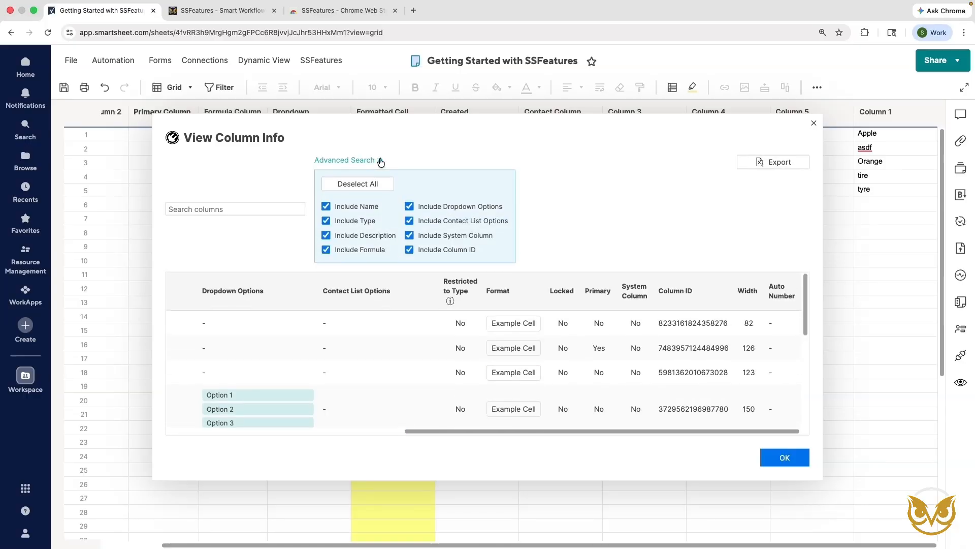
{"action": "left_click", "coordinate": [785, 458]}
Bulk create three Text columns named New Column 1, New Column 2 and New Column 3
{"action": "left_click", "coordinate": [330, 64]}
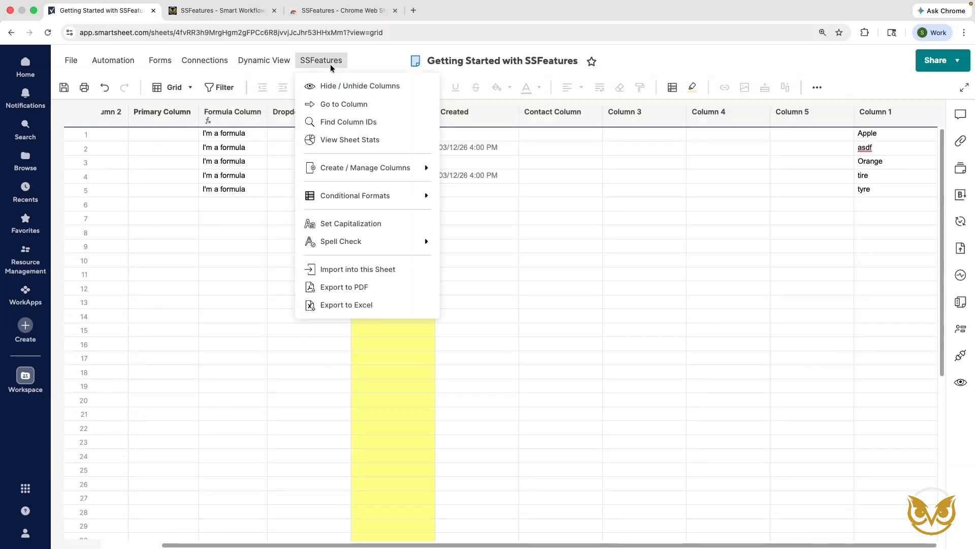
{"action": "mouse_move", "coordinate": [367, 172]}
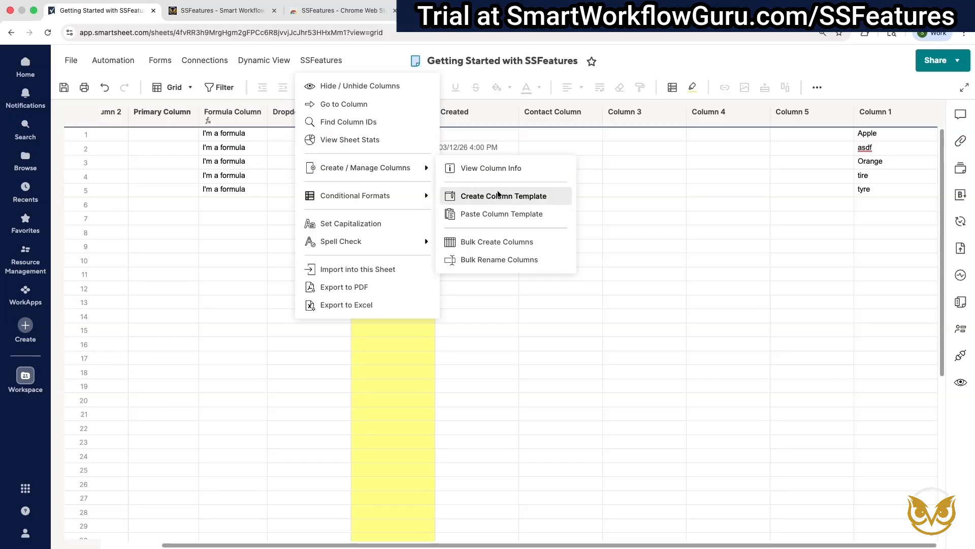
{"action": "left_click", "coordinate": [551, 241]}
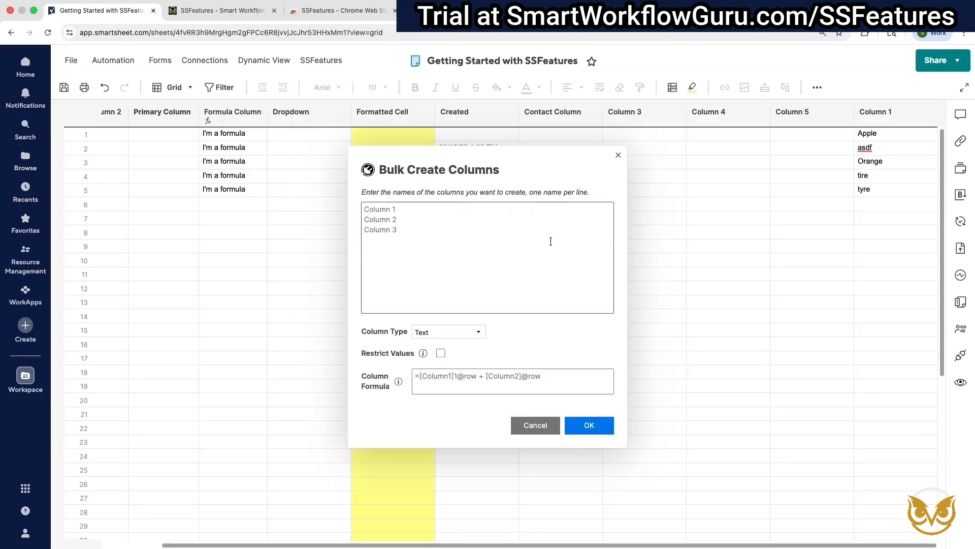
{"action": "left_click", "coordinate": [551, 241]}
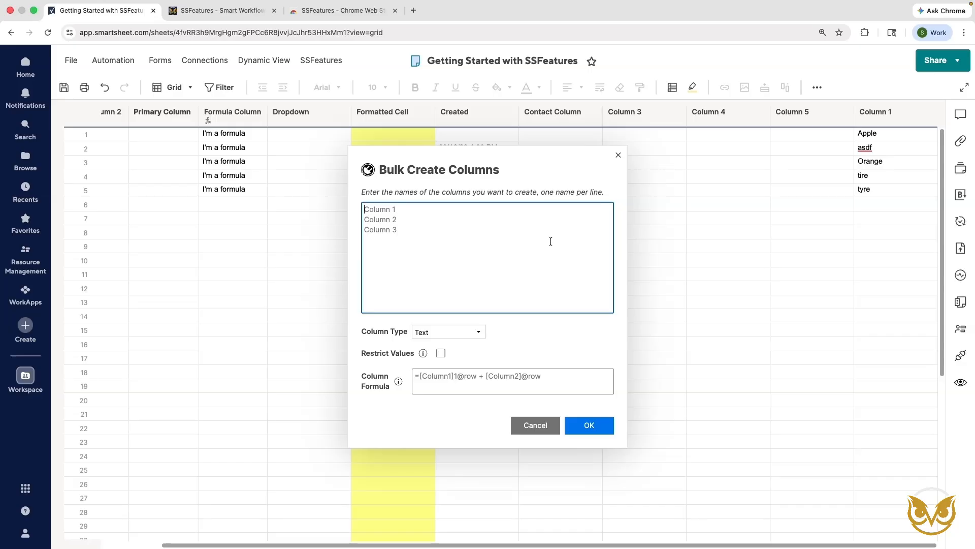
{"action": "type", "text": "New Column 1"}
{"action": "key", "text": "Return"}
{"action": "type", "text": "New Column 2"}
{"action": "key", "text": "Return"}
{"action": "type", "text": "New Column 3"}
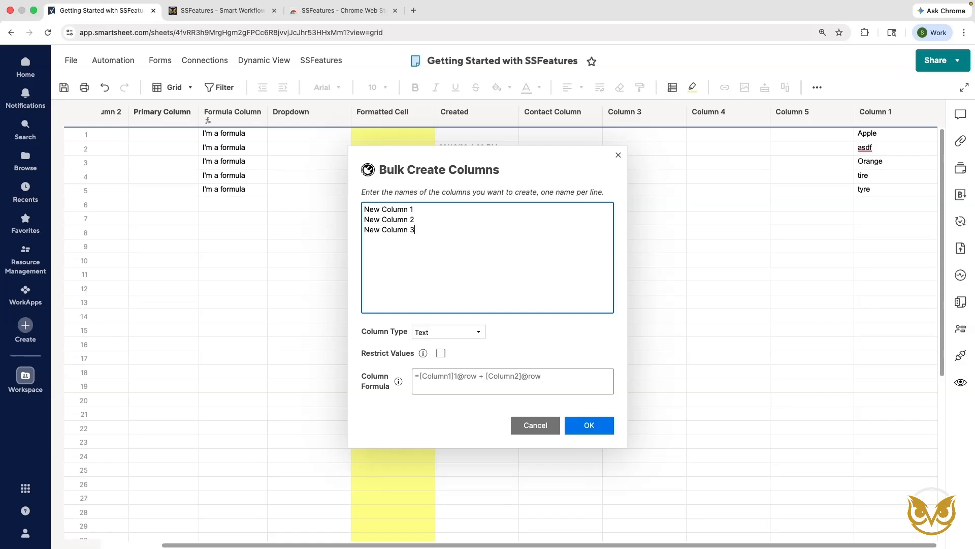
{"action": "left_click", "coordinate": [596, 431]}
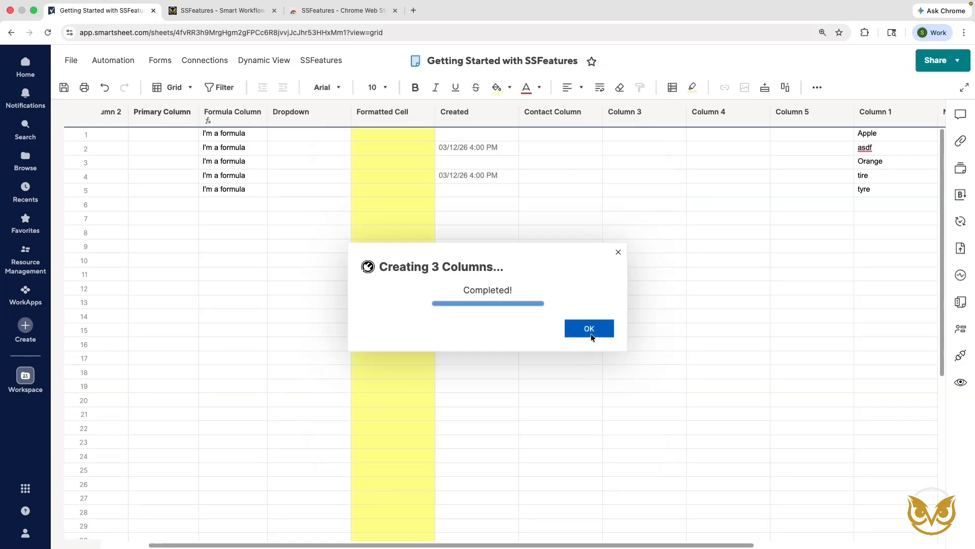
{"action": "left_click", "coordinate": [591, 328]}
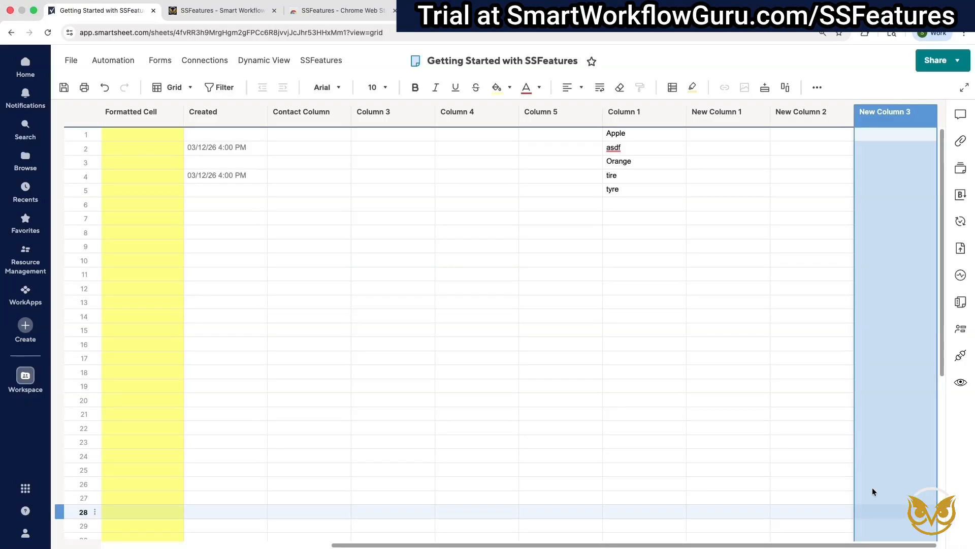
Bulk rename Column 2 to My new name and Column 3 to Better Name, and save the sheet
{"action": "left_click", "coordinate": [327, 61]}
{"action": "mouse_move", "coordinate": [415, 172]}
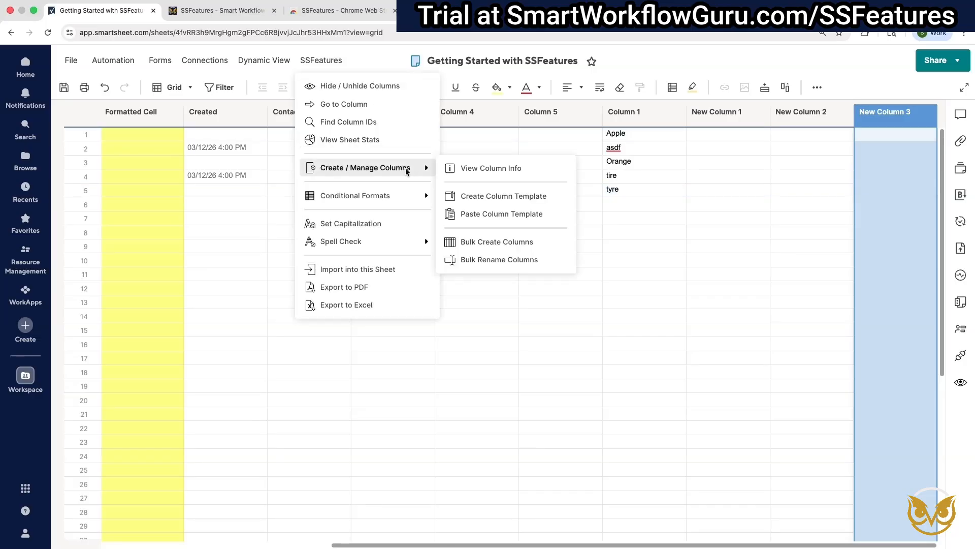
{"action": "left_click", "coordinate": [507, 261]}
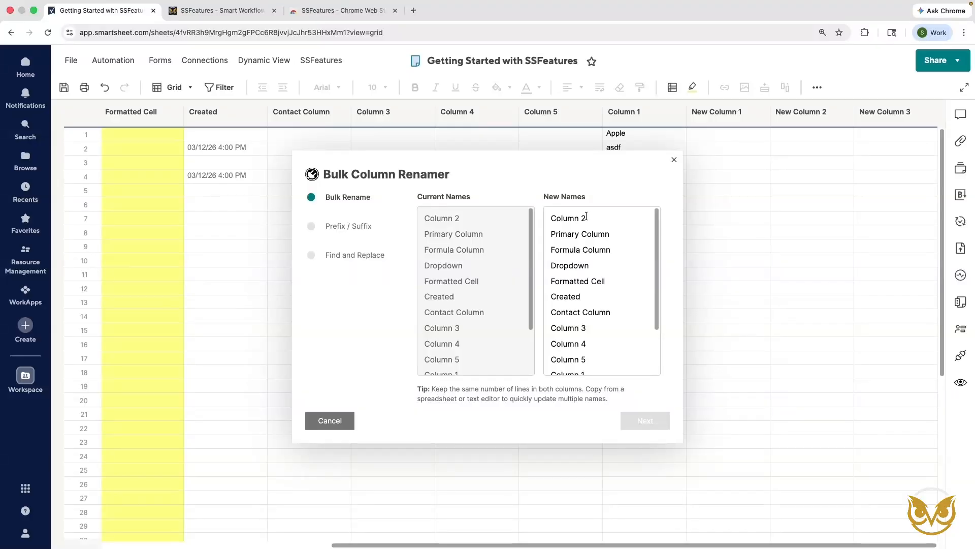
{"action": "left_click_drag", "start_coordinate": [586, 216], "coordinate": [549, 219]}
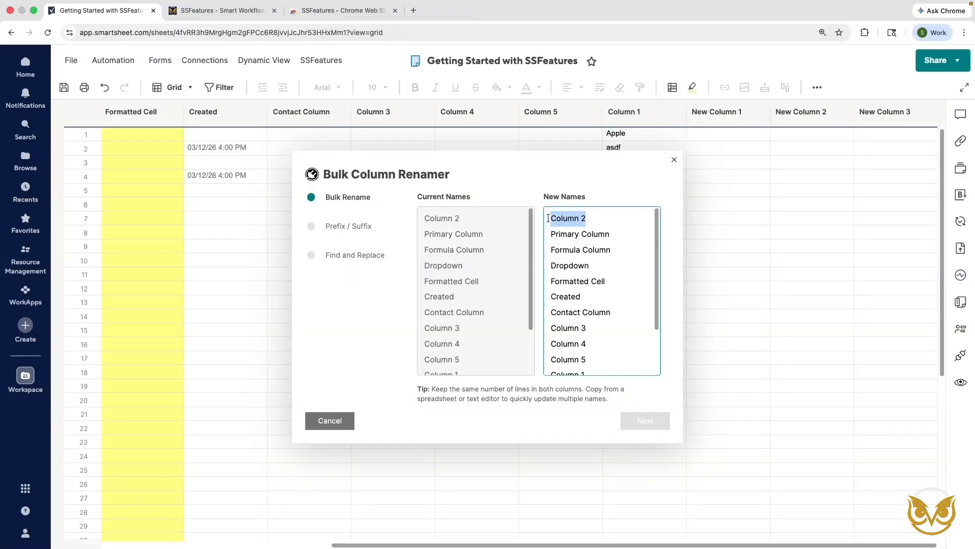
{"action": "type", "text": "My new name"}
{"action": "left_click_drag", "start_coordinate": [587, 327], "coordinate": [551, 328]}
{"action": "type", "text": "Better"}
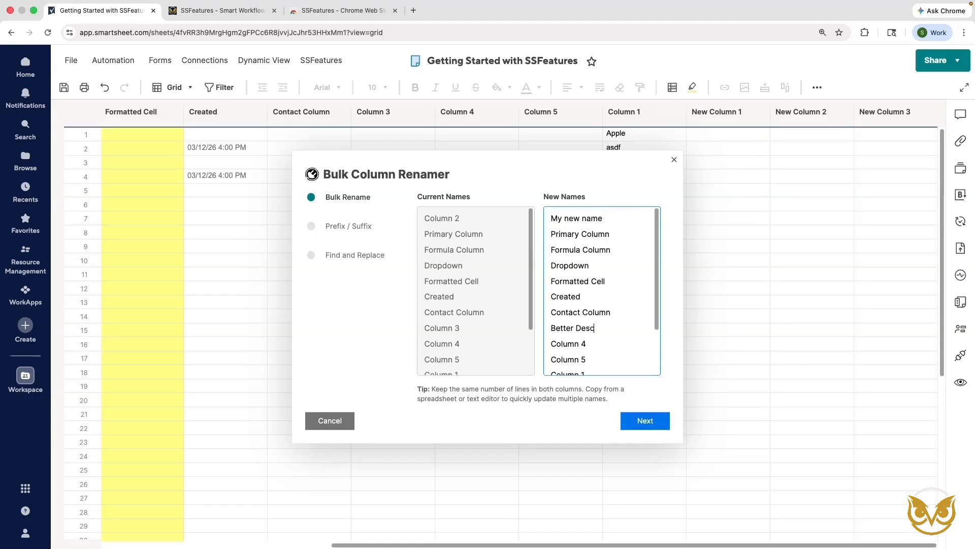
{"action": "type", "text": " Name"}
{"action": "left_click", "coordinate": [645, 421]}
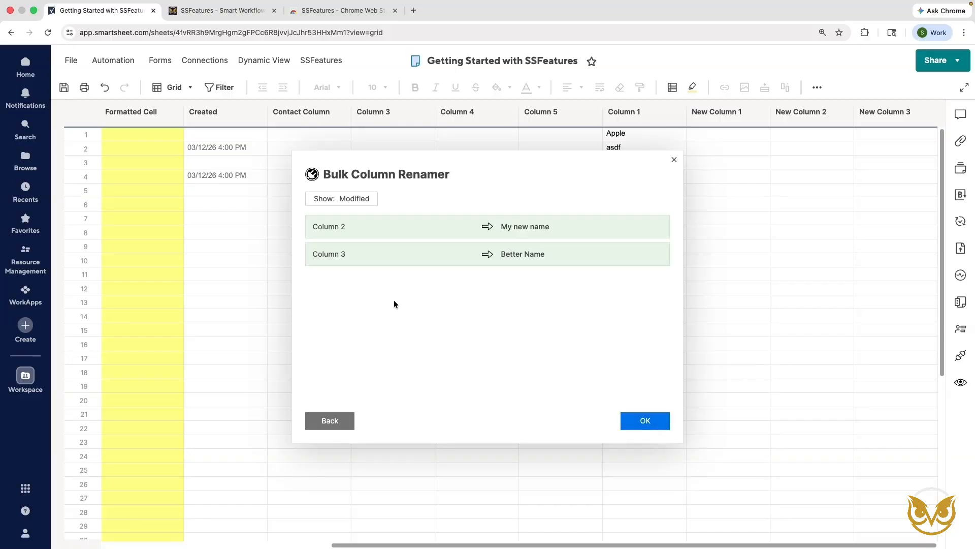
{"action": "left_click", "coordinate": [638, 421]}
{"action": "left_click", "coordinate": [645, 421]}
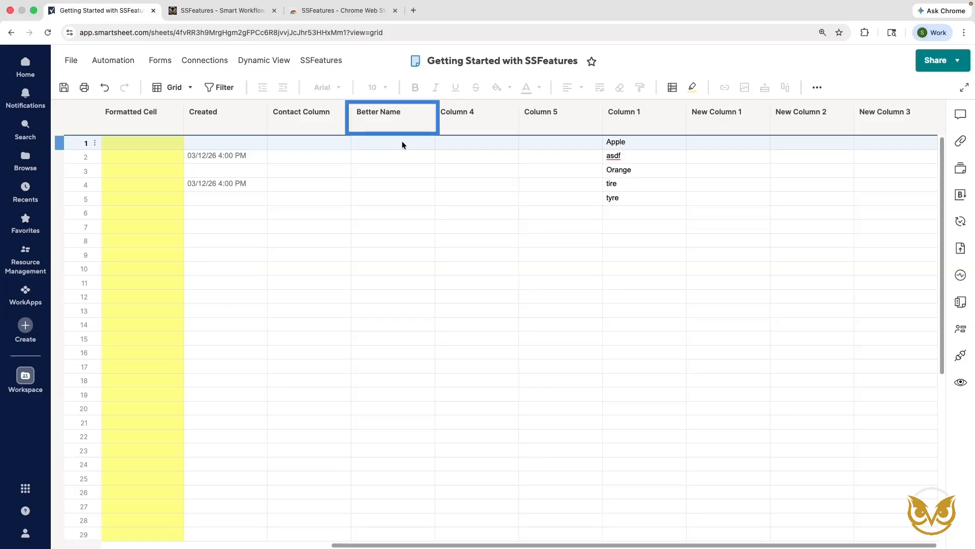
{"action": "scroll", "coordinate": [494, 534], "scroll_direction": "left", "scroll_amount": 6}
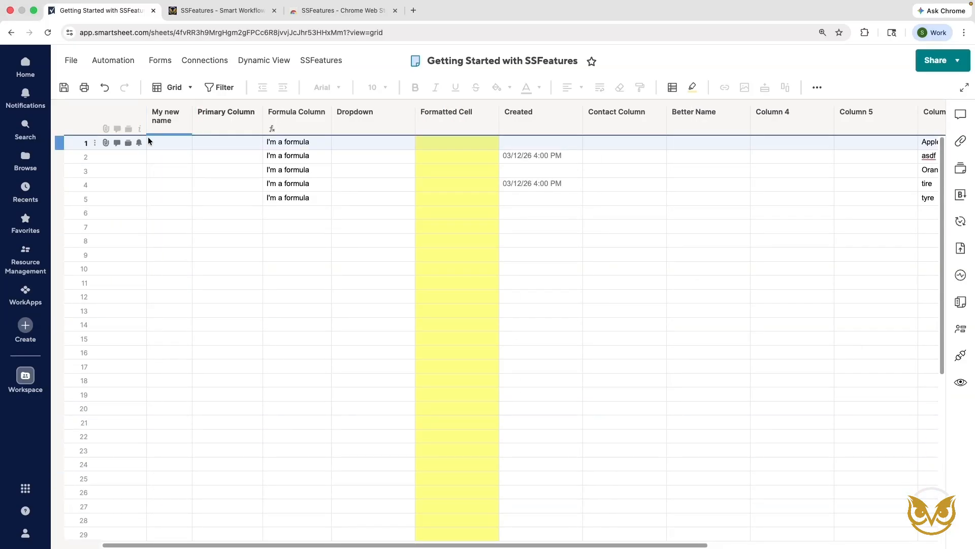
{"action": "left_click", "coordinate": [64, 93]}
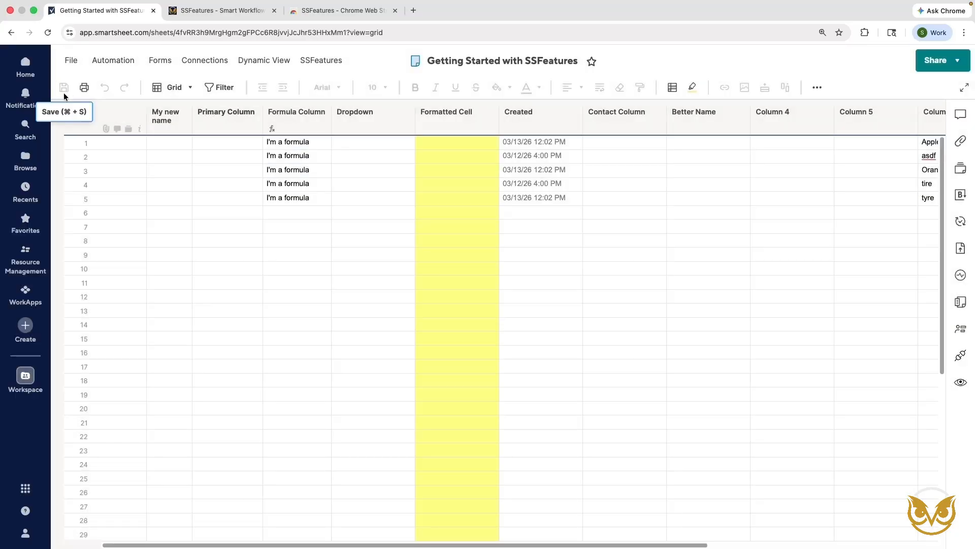
Create a column template containing all of the sheet's columns and name it My first column template
{"action": "left_click", "coordinate": [330, 63]}
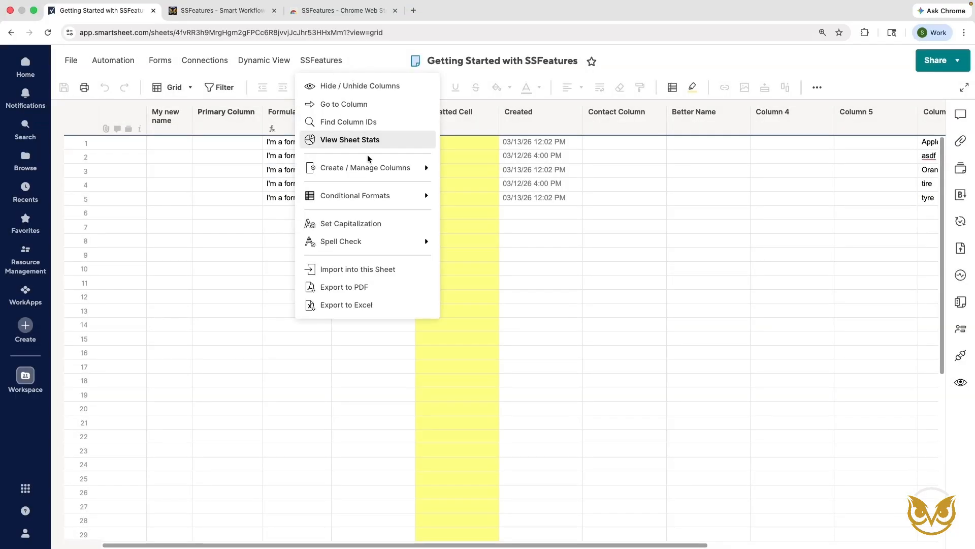
{"action": "mouse_move", "coordinate": [371, 171]}
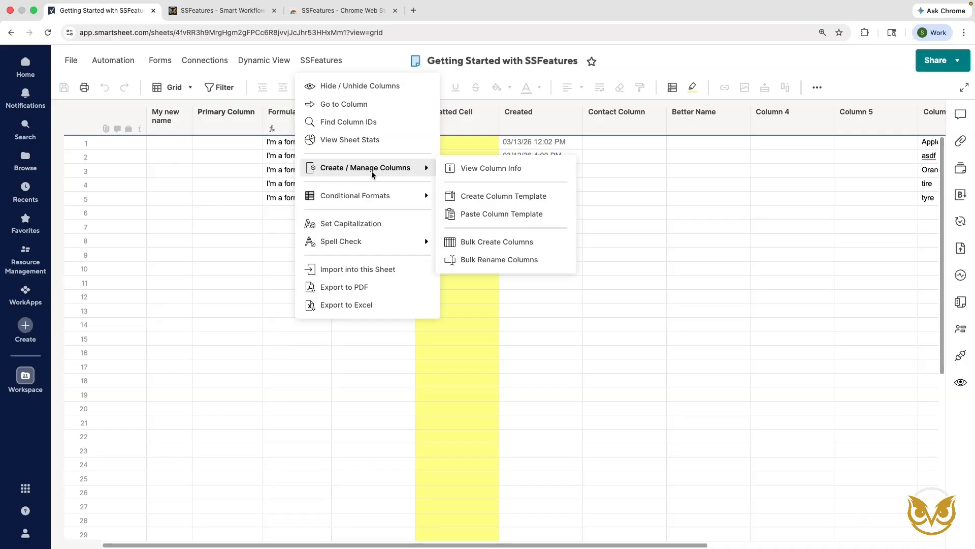
{"action": "left_click", "coordinate": [559, 199]}
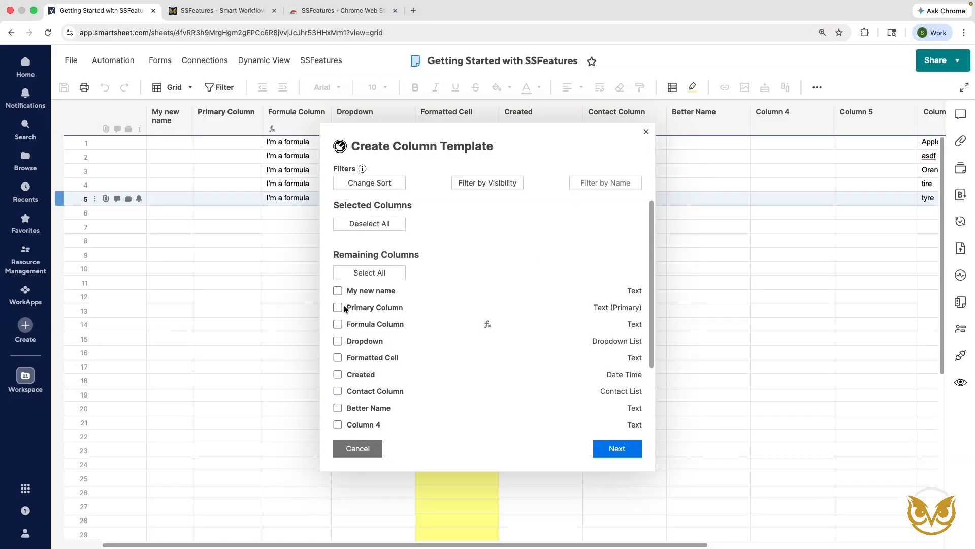
{"action": "left_click", "coordinate": [355, 277]}
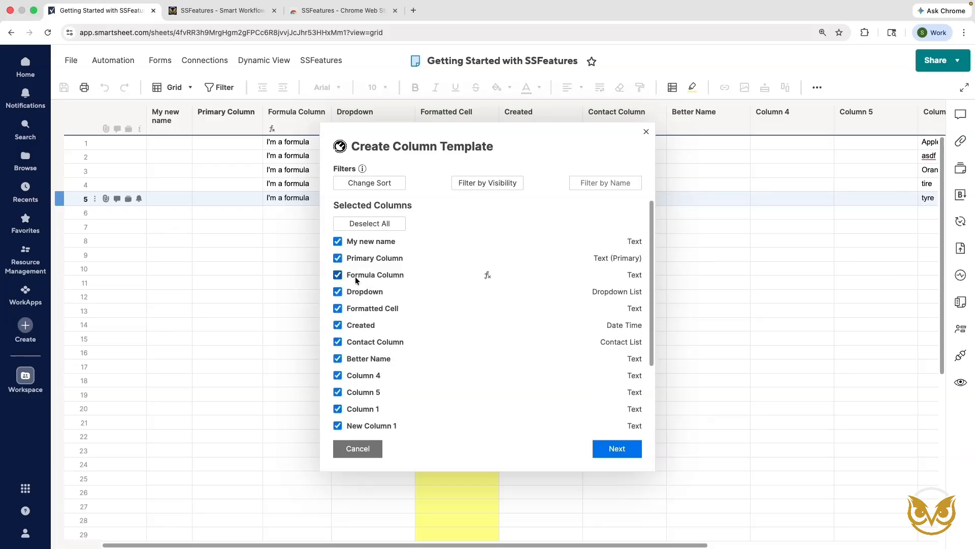
{"action": "left_click", "coordinate": [617, 452]}
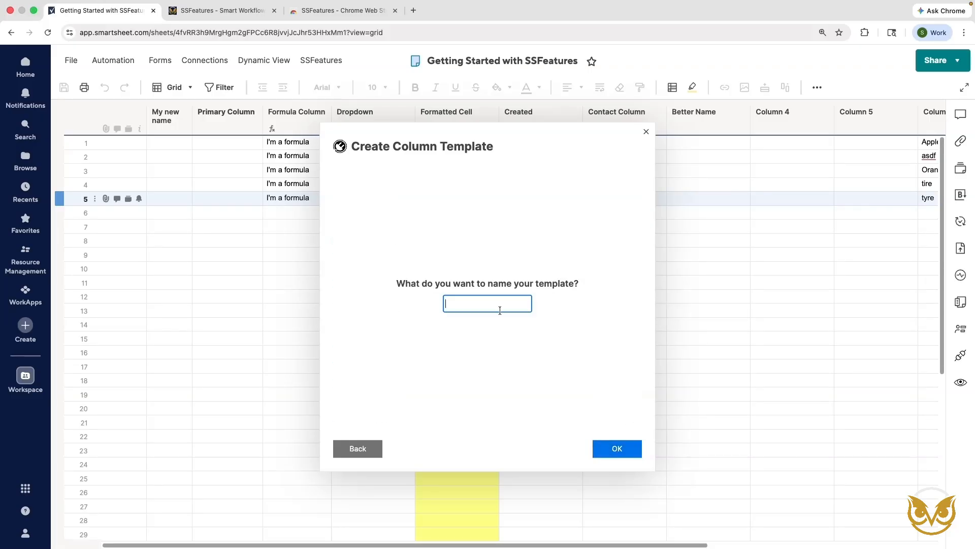
{"action": "type", "text": "My first column template"}
{"action": "left_click", "coordinate": [617, 448]}
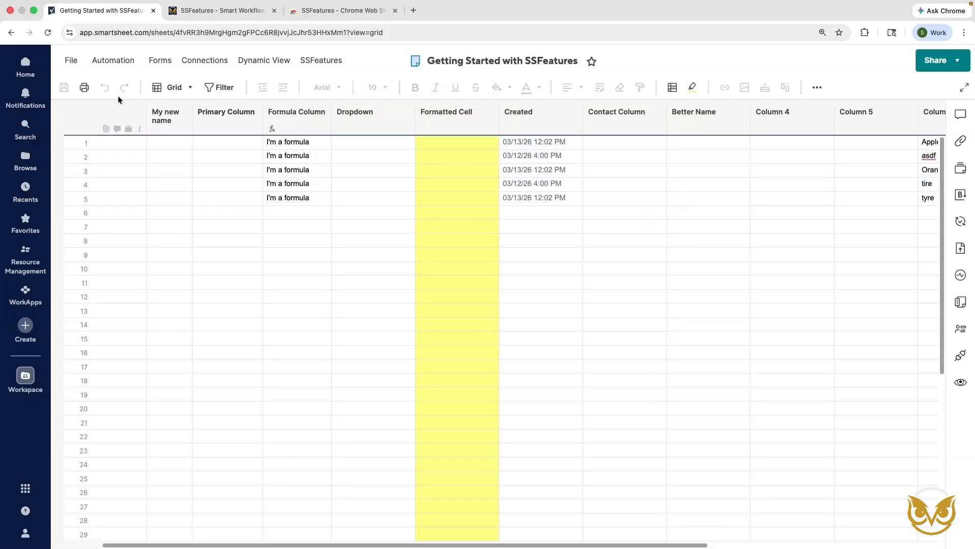
Open the New Sheet Paste Columns sheet, review the Formula Column and Dropdown details of My first column template, and paste the template
{"action": "left_click", "coordinate": [25, 376]}
{"action": "left_click", "coordinate": [157, 256]}
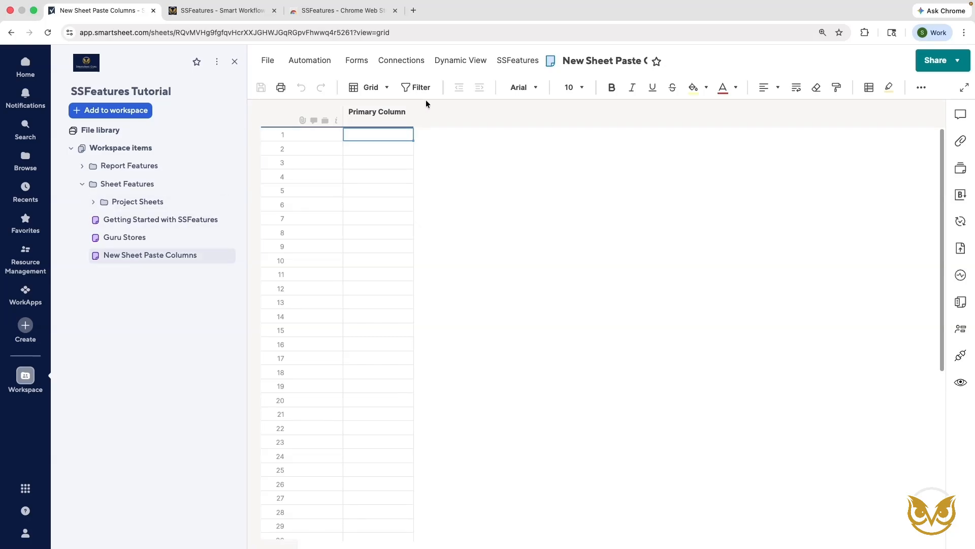
{"action": "left_click", "coordinate": [507, 62]}
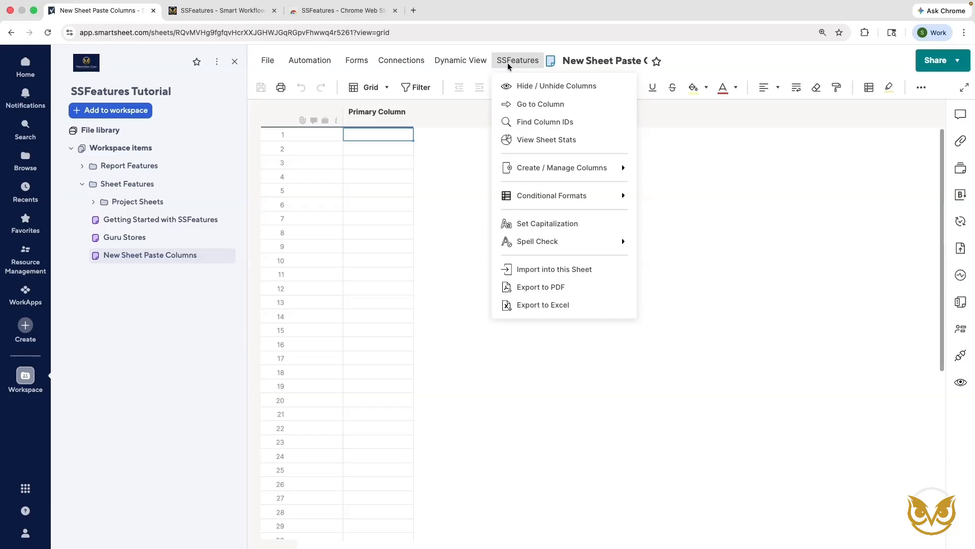
{"action": "mouse_move", "coordinate": [557, 170]}
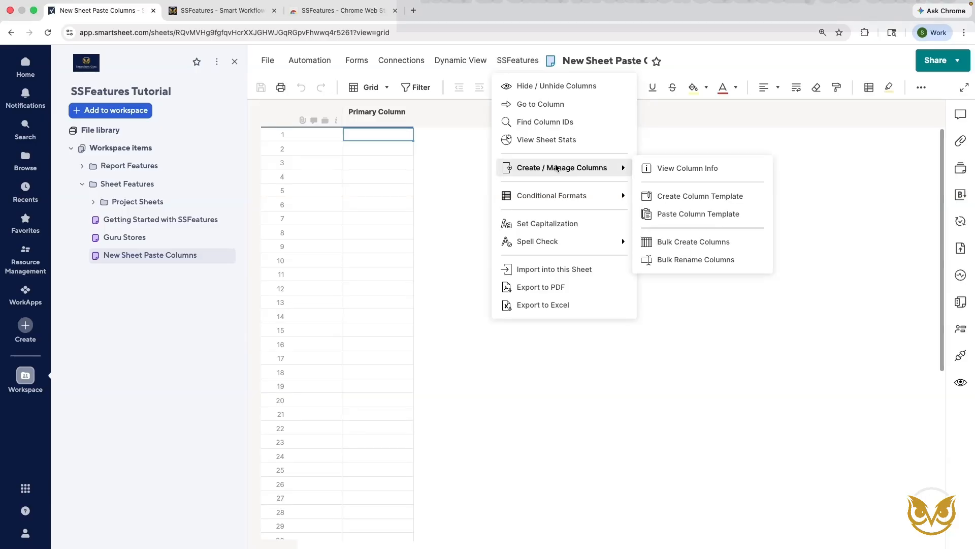
{"action": "left_click", "coordinate": [706, 216]}
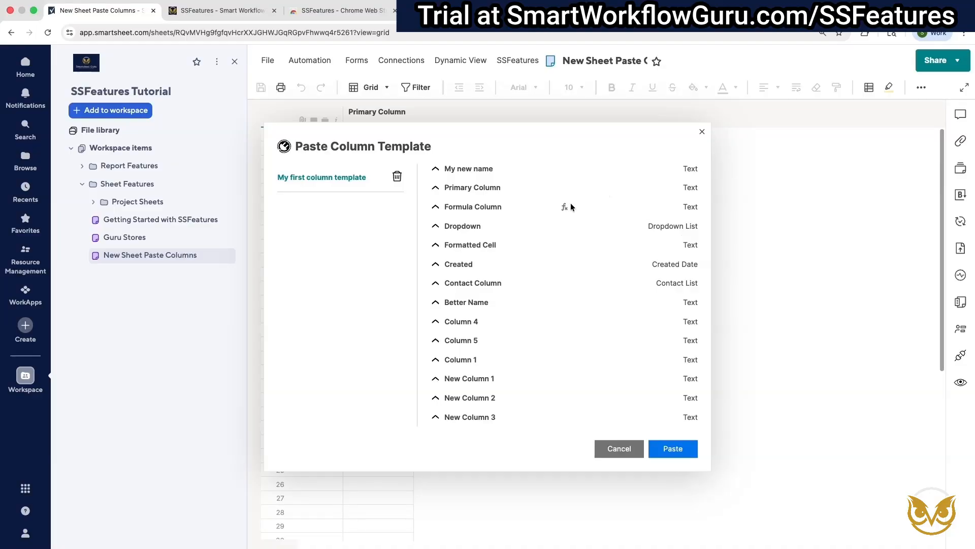
{"action": "left_click", "coordinate": [436, 208]}
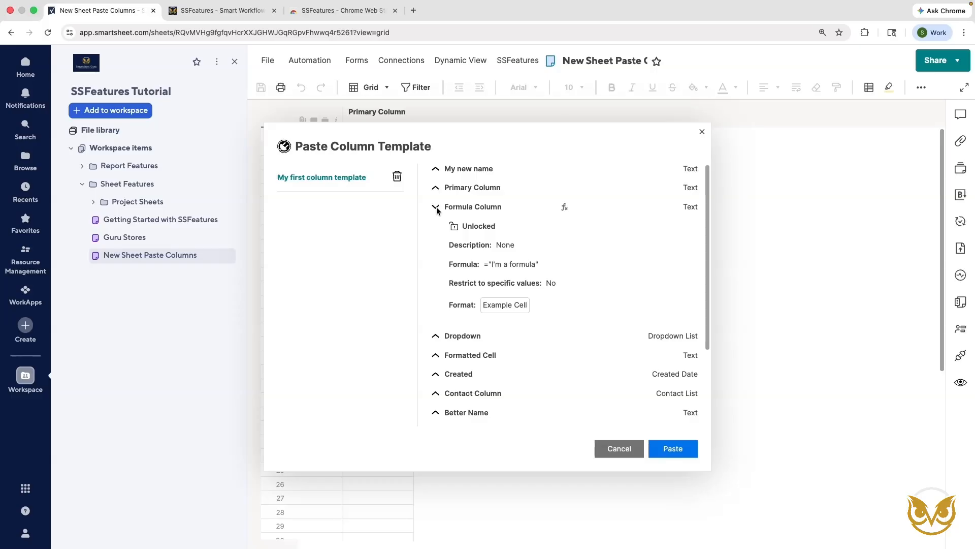
{"action": "left_click", "coordinate": [436, 336]}
{"action": "left_click", "coordinate": [436, 336]}
{"action": "left_click", "coordinate": [684, 449]}
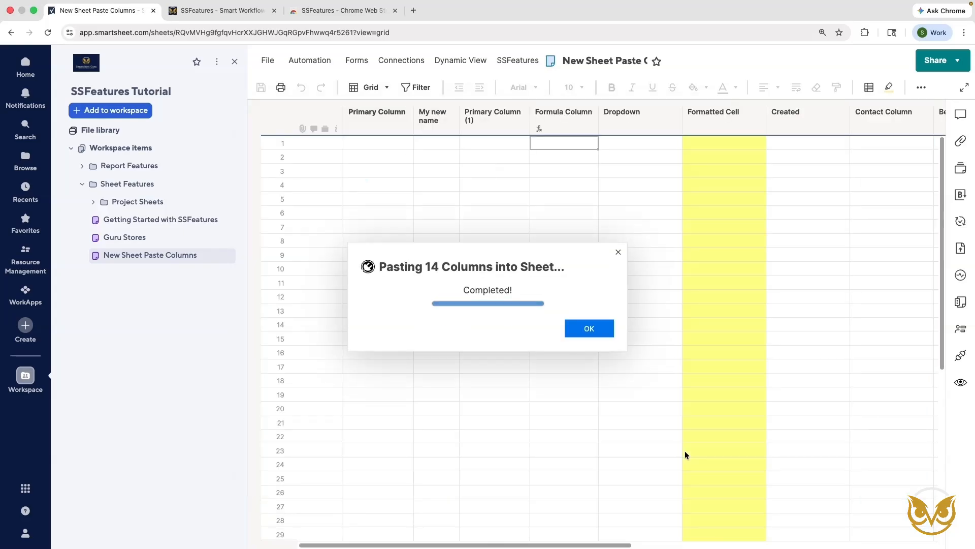
{"action": "left_click", "coordinate": [601, 333]}
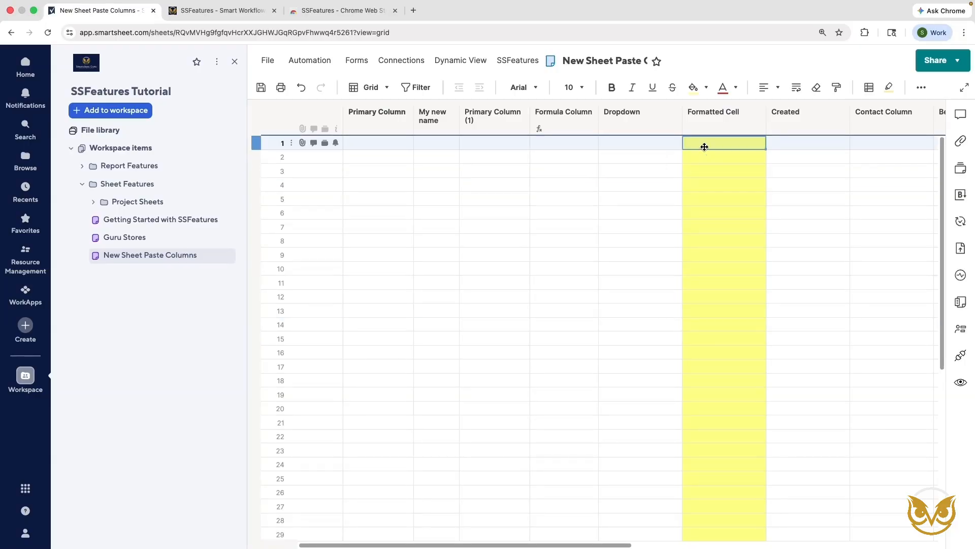
Show the available options in the first row of the pasted Dropdown column
{"action": "left_click", "coordinate": [670, 142]}
{"action": "left_click", "coordinate": [672, 141]}
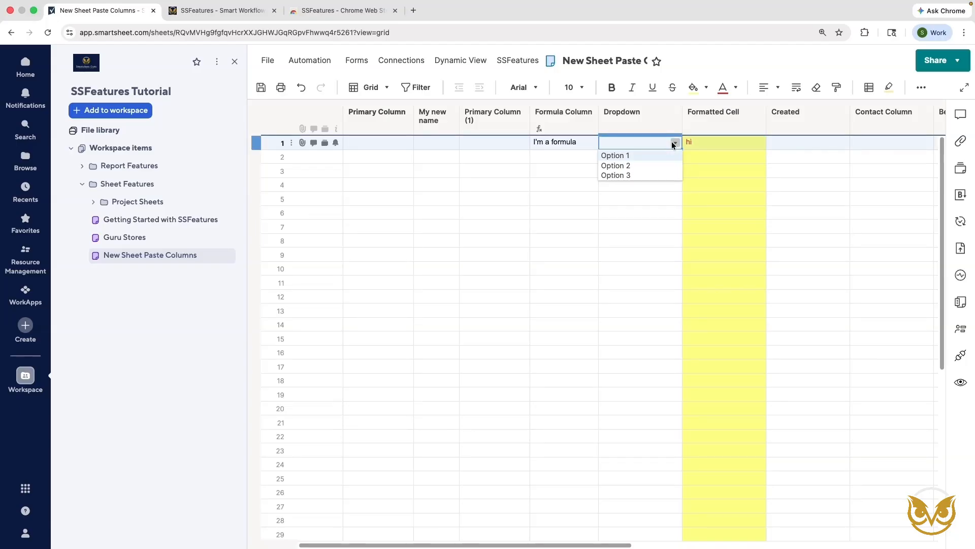
In the Getting Started with SSFeatures sheet, delete the six columns from Column 4 through New Column 3 with SSFeatures
{"action": "left_click", "coordinate": [692, 66]}
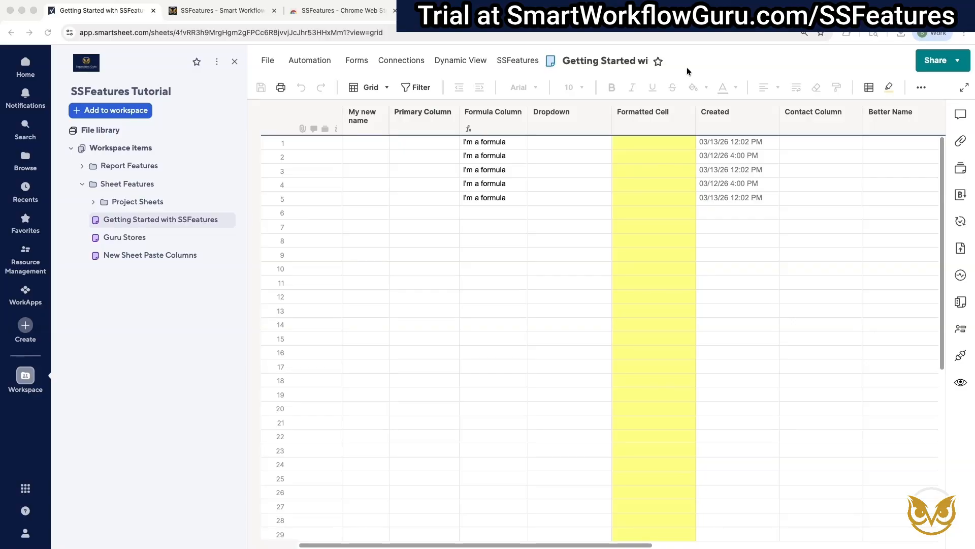
{"action": "left_click_drag", "start_coordinate": [645, 544], "coordinate": [934, 544]}
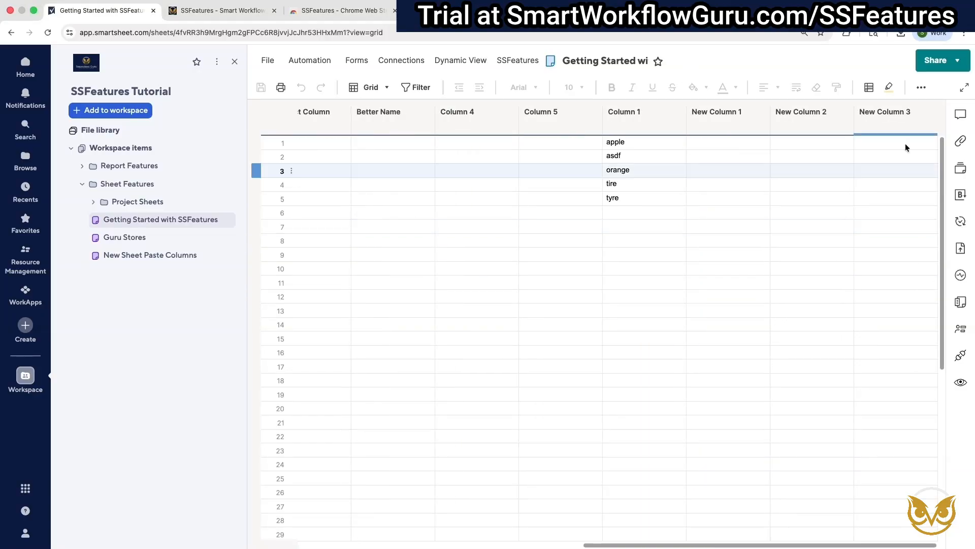
{"action": "left_click", "coordinate": [902, 121]}
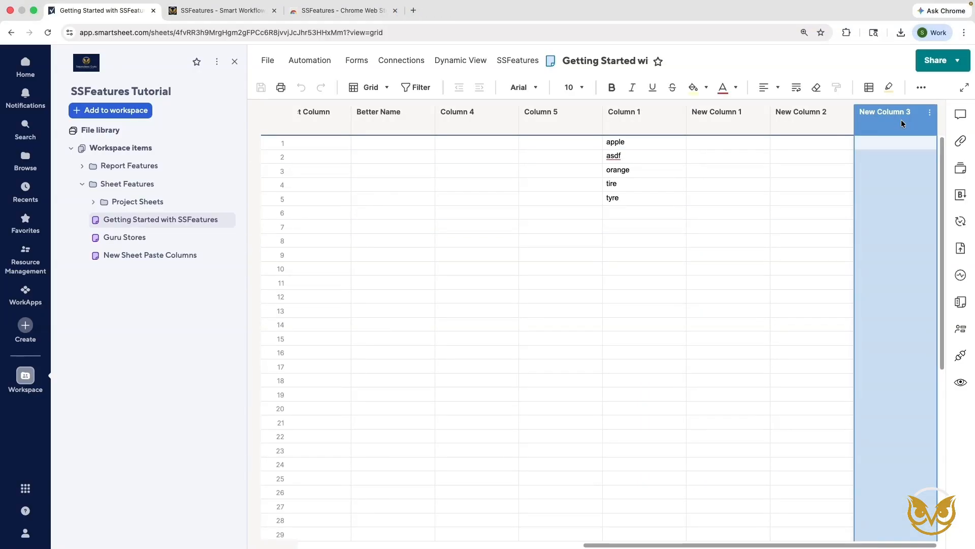
{"action": "left_click", "coordinate": [457, 122], "text": "shift"}
{"action": "right_click", "coordinate": [458, 120]}
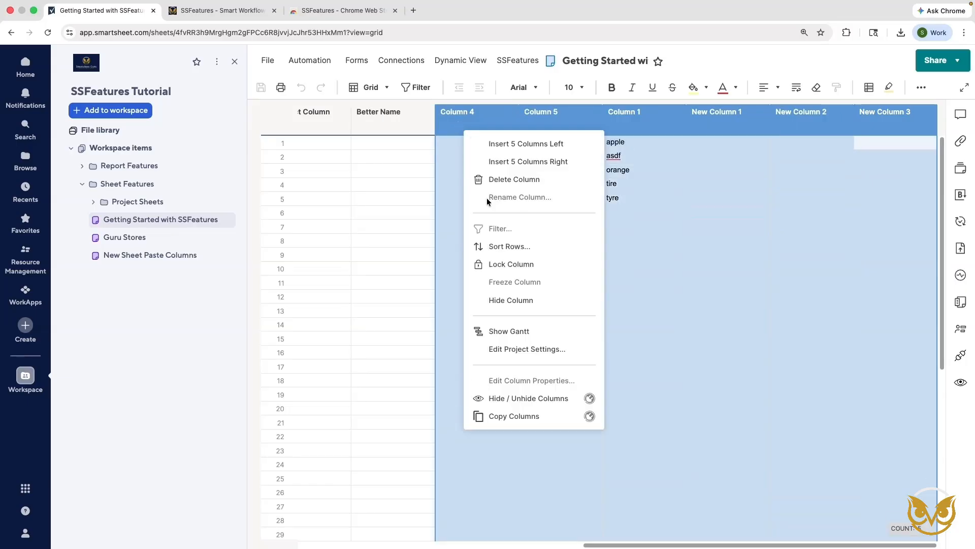
{"action": "left_click", "coordinate": [518, 180]}
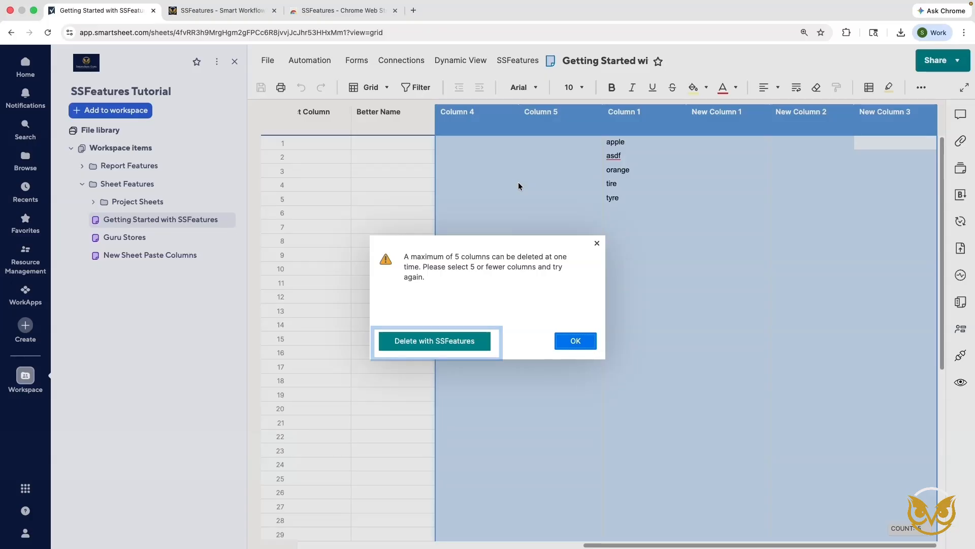
{"action": "left_click", "coordinate": [462, 343]}
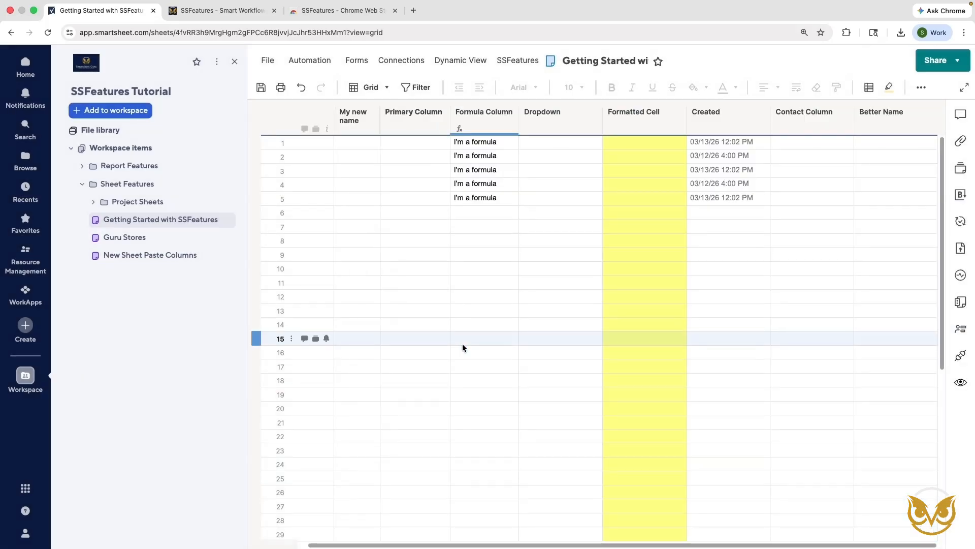
Open the Guru Stores sheet and look through the store rows in the Guru Stores workbook in Excel
{"action": "left_click", "coordinate": [516, 60]}
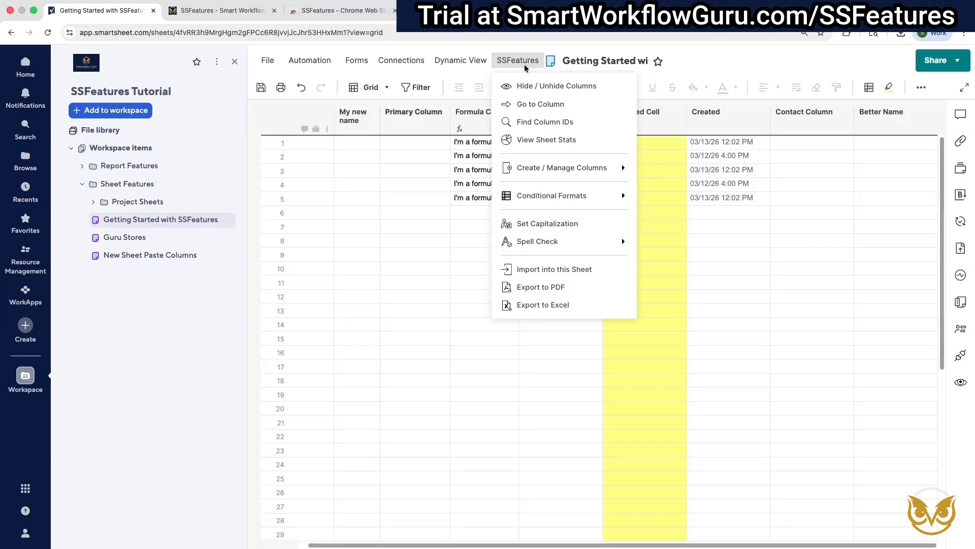
{"action": "left_click", "coordinate": [142, 242]}
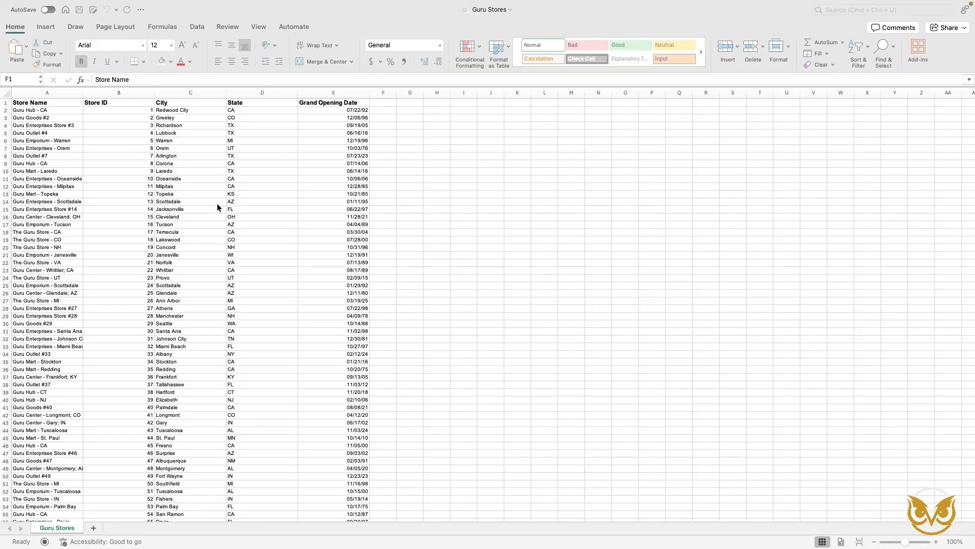
{"action": "scroll", "coordinate": [210, 204], "scroll_direction": "down", "scroll_amount": 4}
{"action": "left_click_drag", "start_coordinate": [971, 106], "coordinate": [974, 534]}
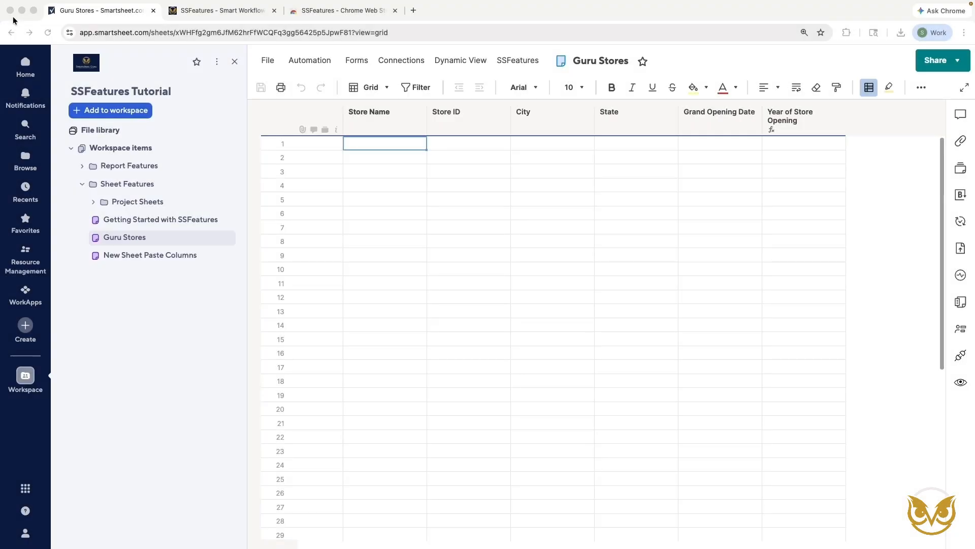
Start an import into the Guru Stores sheet with Guru Stores.xlsx as source, appending all of the data to the end of the sheet
{"action": "left_click", "coordinate": [269, 62]}
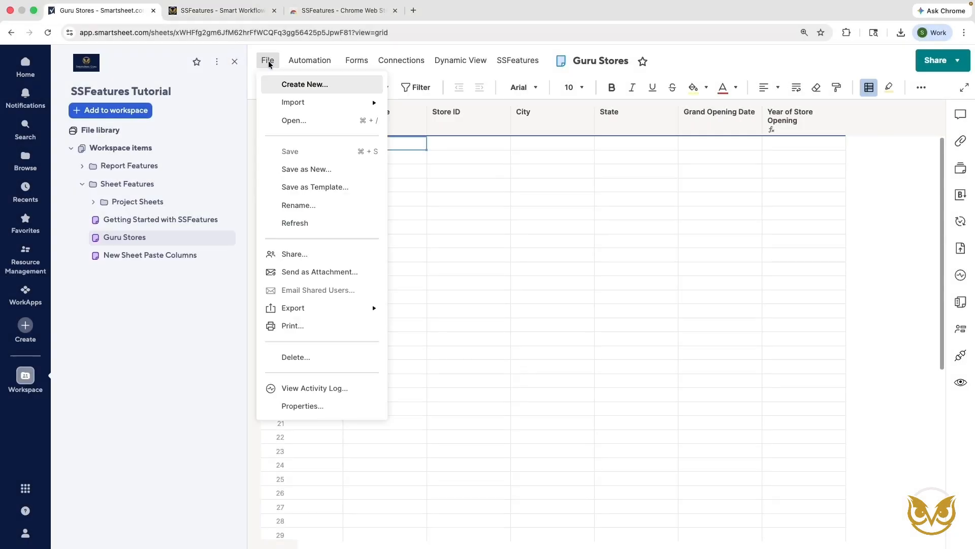
{"action": "mouse_move", "coordinate": [304, 102]}
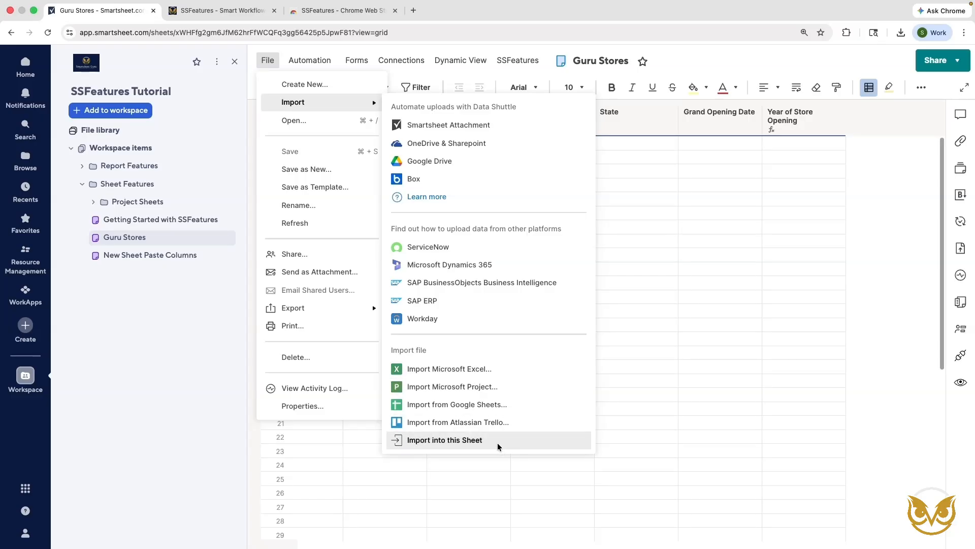
{"action": "left_click", "coordinate": [472, 440]}
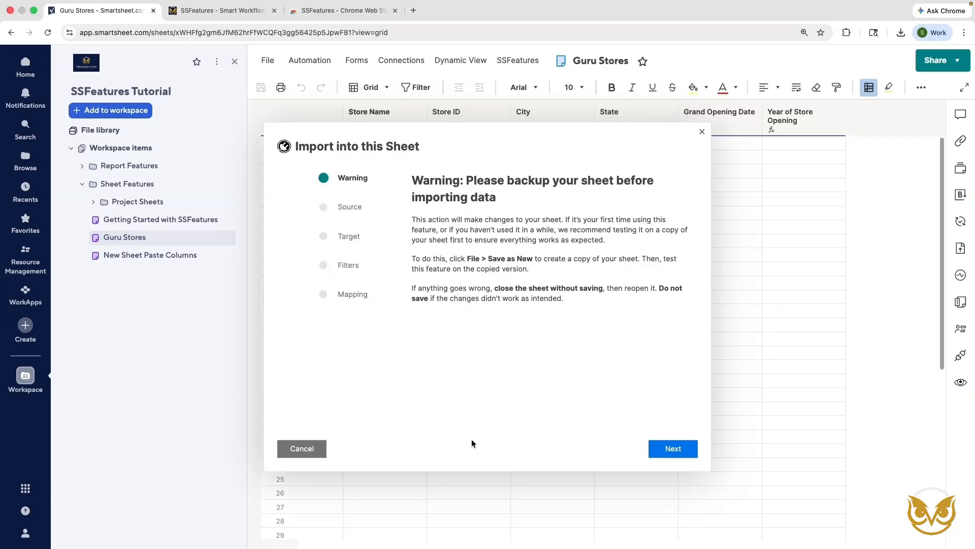
{"action": "left_click", "coordinate": [667, 455]}
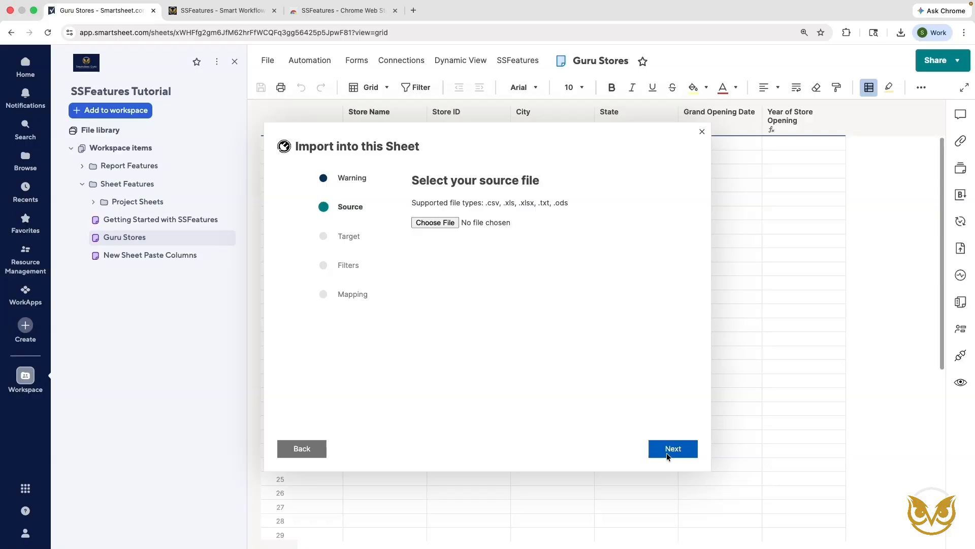
{"action": "left_click", "coordinate": [442, 226]}
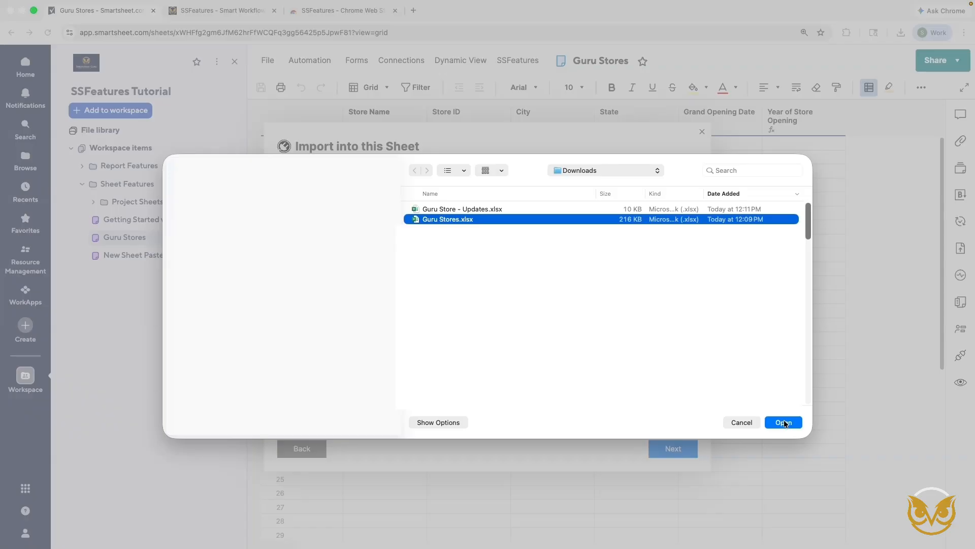
{"action": "left_click", "coordinate": [784, 422]}
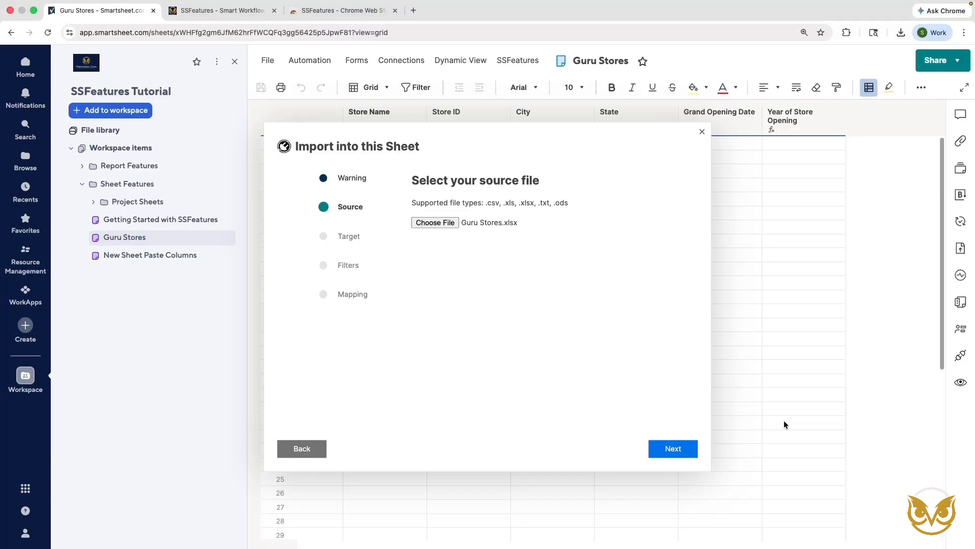
{"action": "left_click", "coordinate": [690, 450]}
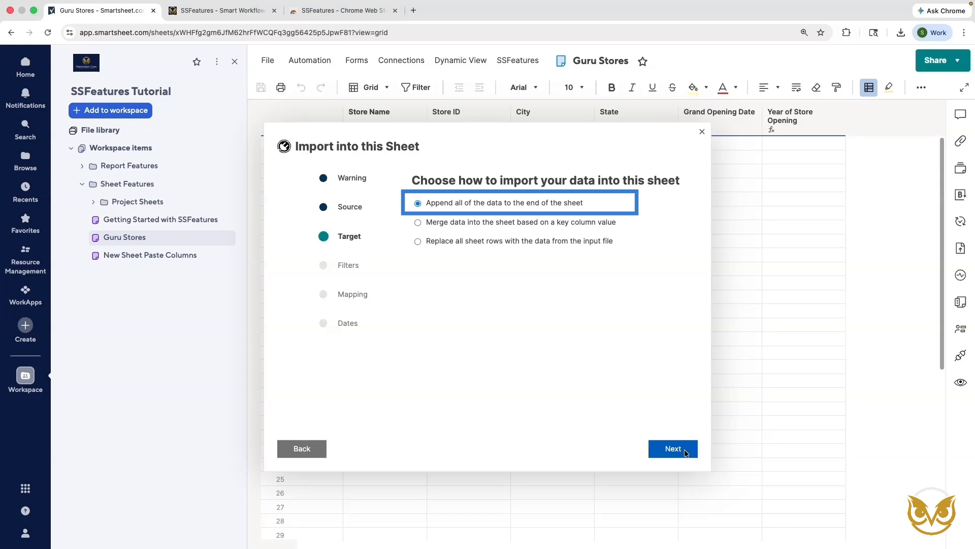
{"action": "left_click", "coordinate": [685, 449]}
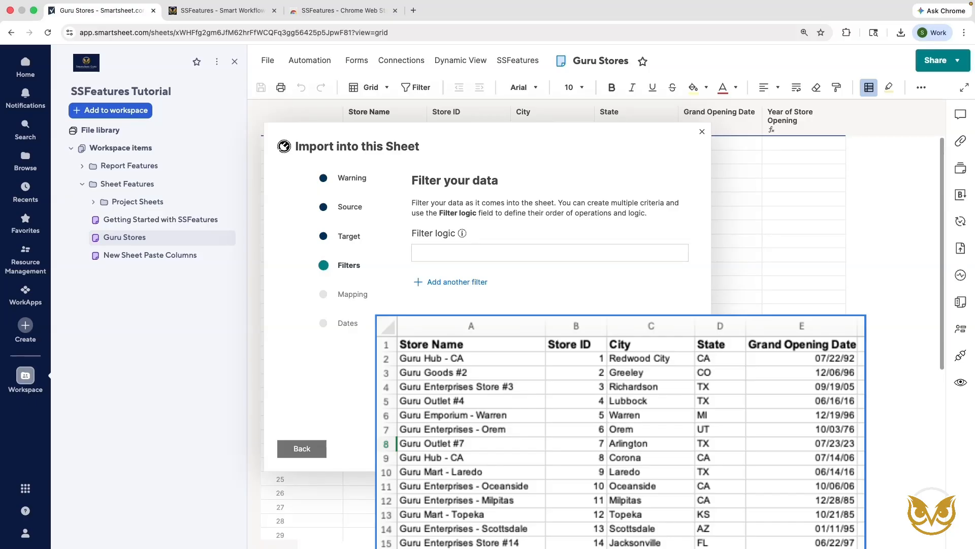
Check the filter logic examples and add an import filter where State is equal to AZ
{"action": "mouse_move", "coordinate": [465, 234]}
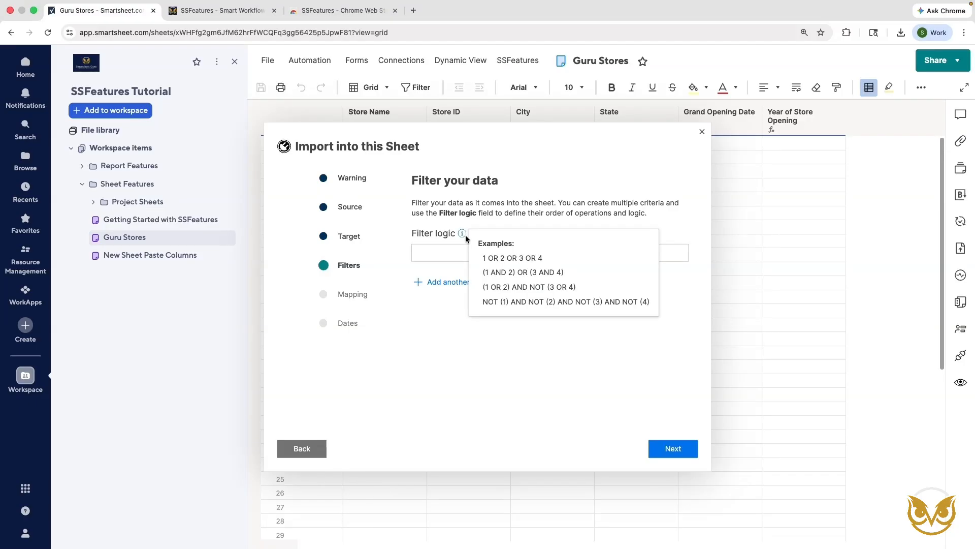
{"action": "left_click", "coordinate": [435, 282]}
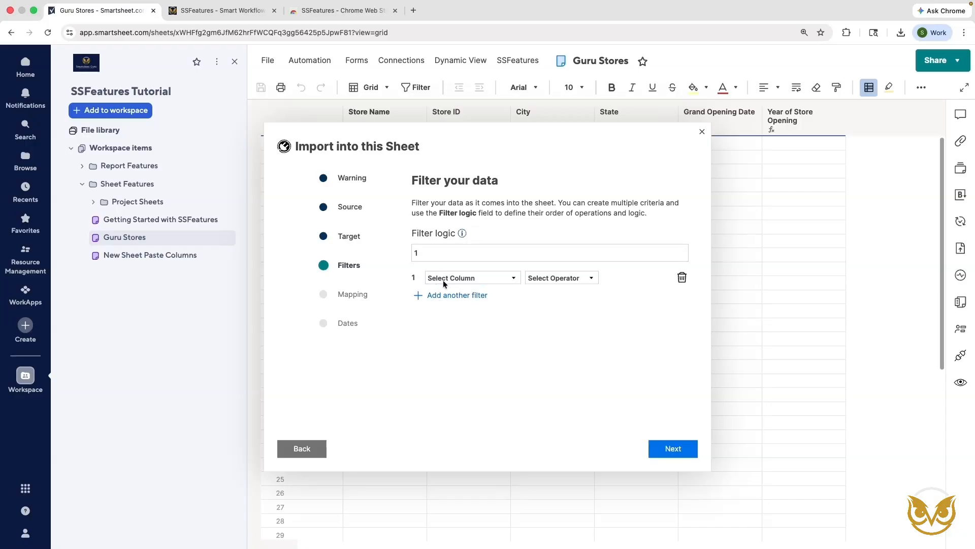
{"action": "left_click", "coordinate": [443, 279]}
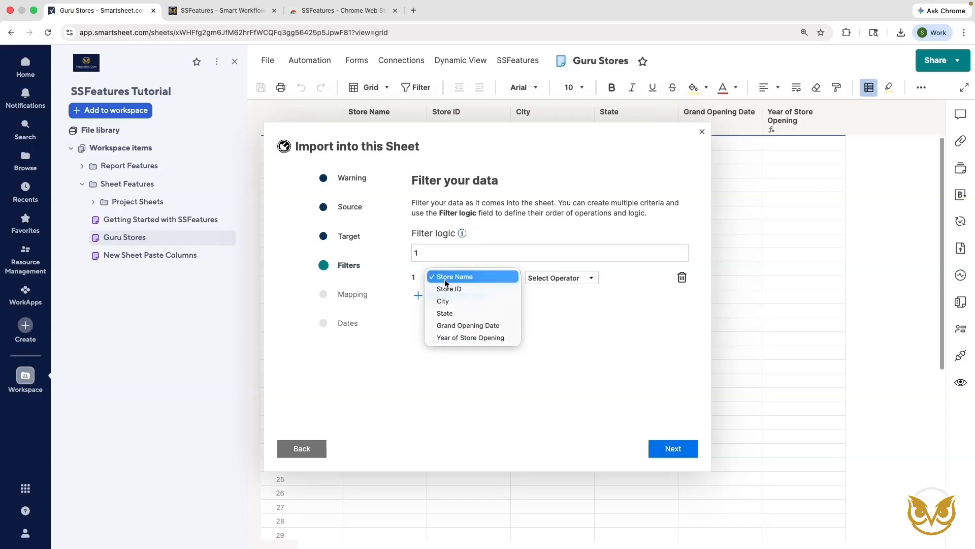
{"action": "left_click", "coordinate": [454, 313]}
{"action": "left_click", "coordinate": [566, 278]}
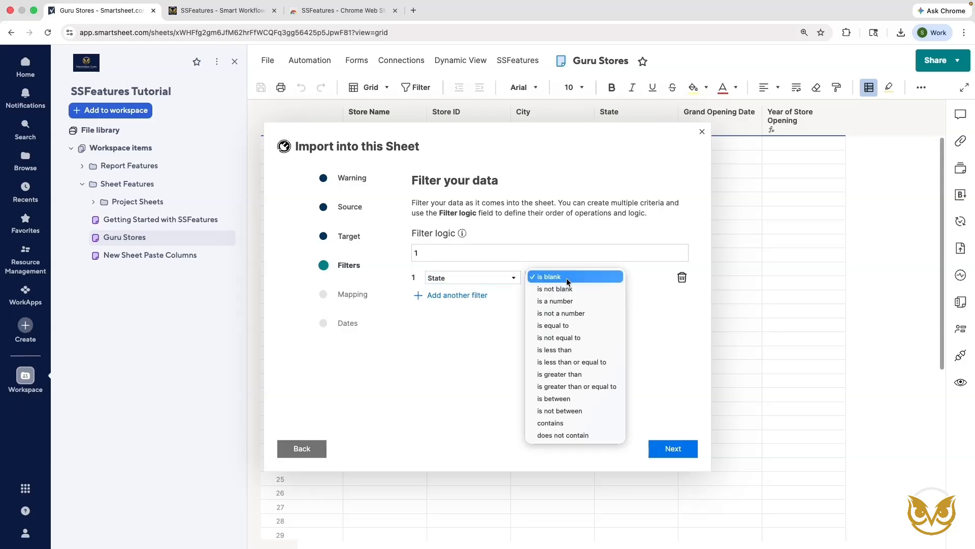
{"action": "left_click", "coordinate": [587, 326]}
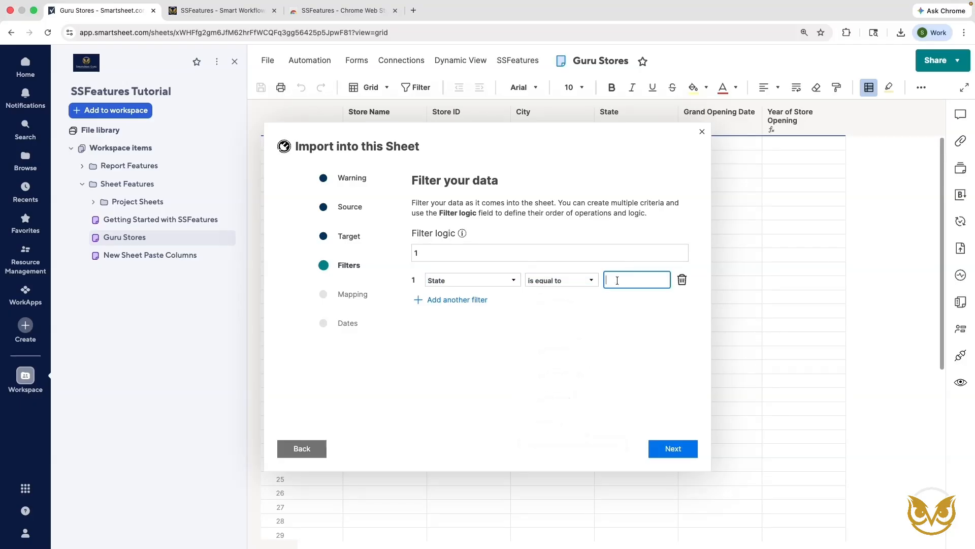
{"action": "type", "text": "AZ"}
Add a second import filter where State is equal to CA
{"action": "left_click", "coordinate": [448, 300]}
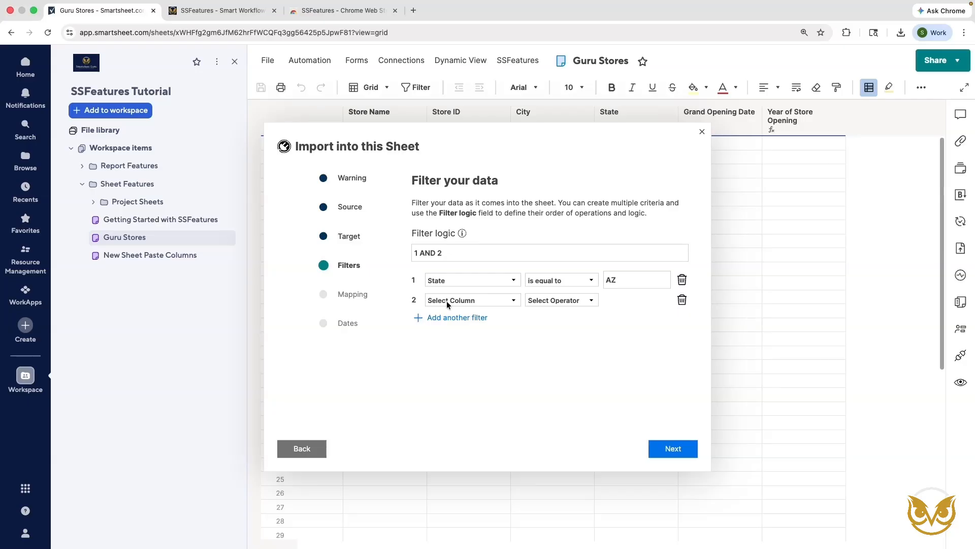
{"action": "left_click", "coordinate": [447, 301]}
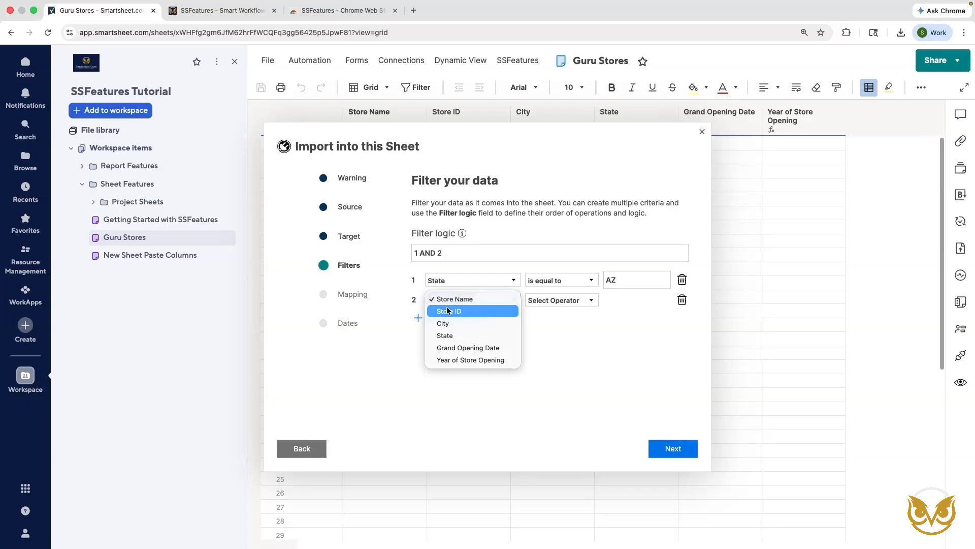
{"action": "left_click", "coordinate": [449, 333]}
{"action": "left_click", "coordinate": [544, 299]}
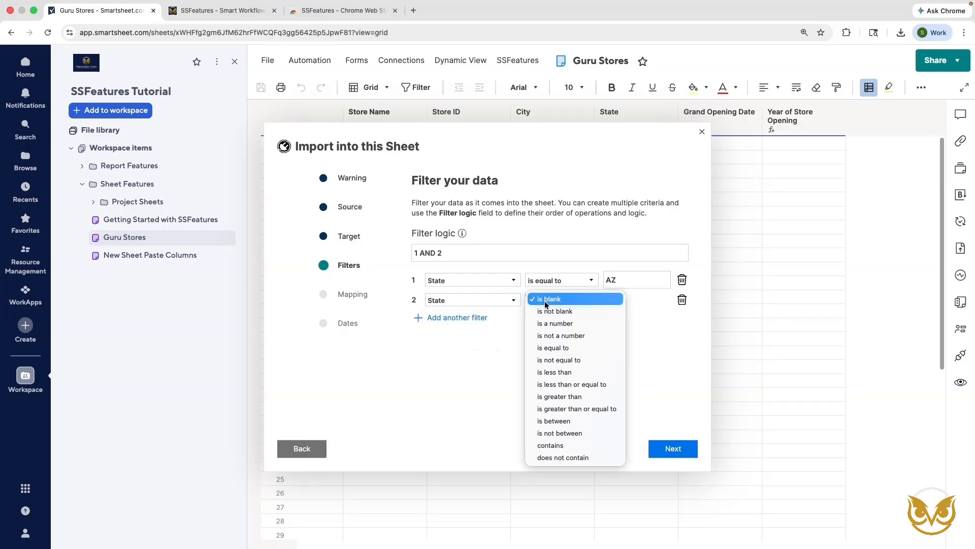
{"action": "left_click", "coordinate": [562, 349]}
{"action": "left_click", "coordinate": [619, 304]}
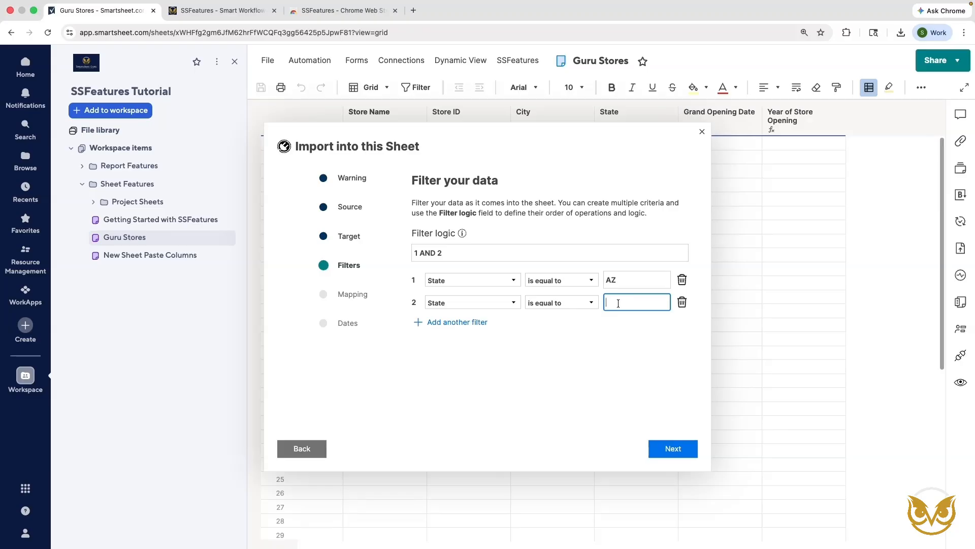
{"action": "type", "text": "CA"}
Set the filter logic to 1 OR 2 and continue to the field mapping
{"action": "left_click", "coordinate": [435, 253]}
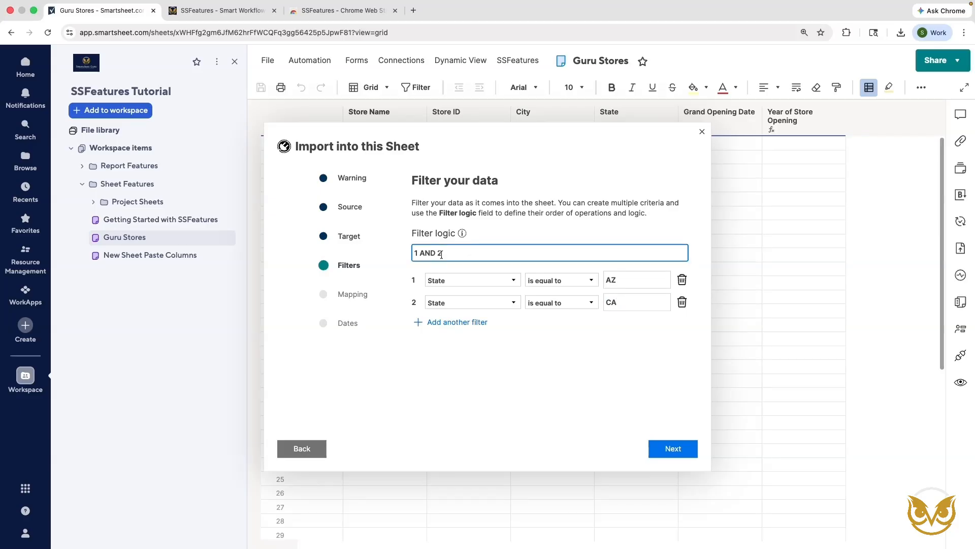
{"action": "key", "text": "BackSpace"}
{"action": "key", "text": "BackSpace"}
{"action": "key", "text": "BackSpace"}
{"action": "type", "text": "OR"}
{"action": "left_click", "coordinate": [678, 449]}
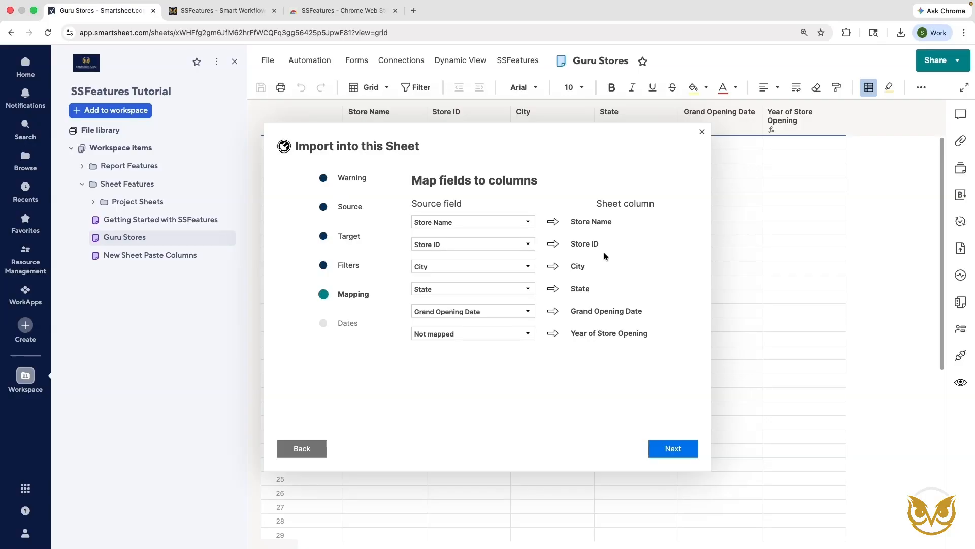
Import the filtered stores with Year of Store Opening not mapped and dates treated as text, and review the rows to the sheet's end
{"action": "left_click", "coordinate": [528, 333]}
{"action": "left_click", "coordinate": [563, 357]}
{"action": "left_click", "coordinate": [529, 334]}
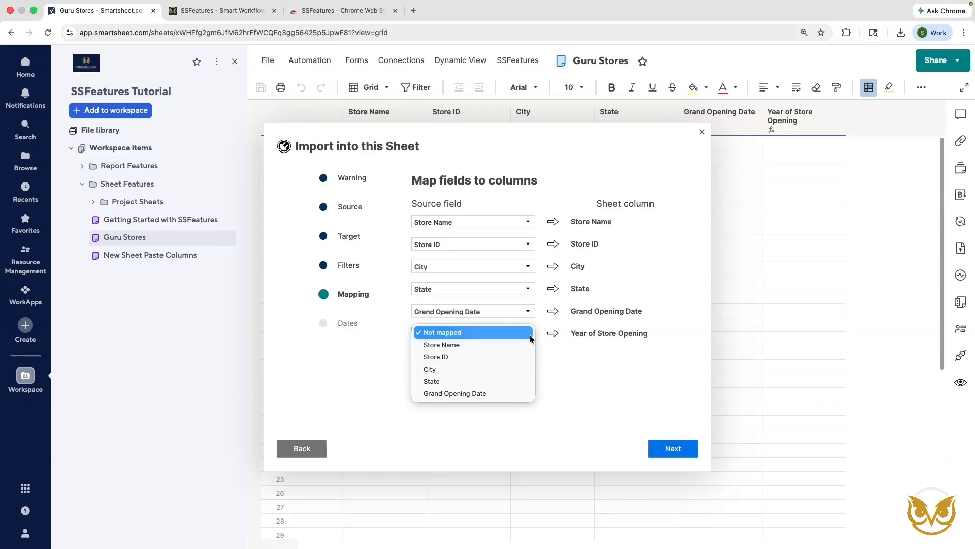
{"action": "left_click", "coordinate": [605, 350]}
{"action": "left_click", "coordinate": [681, 453]}
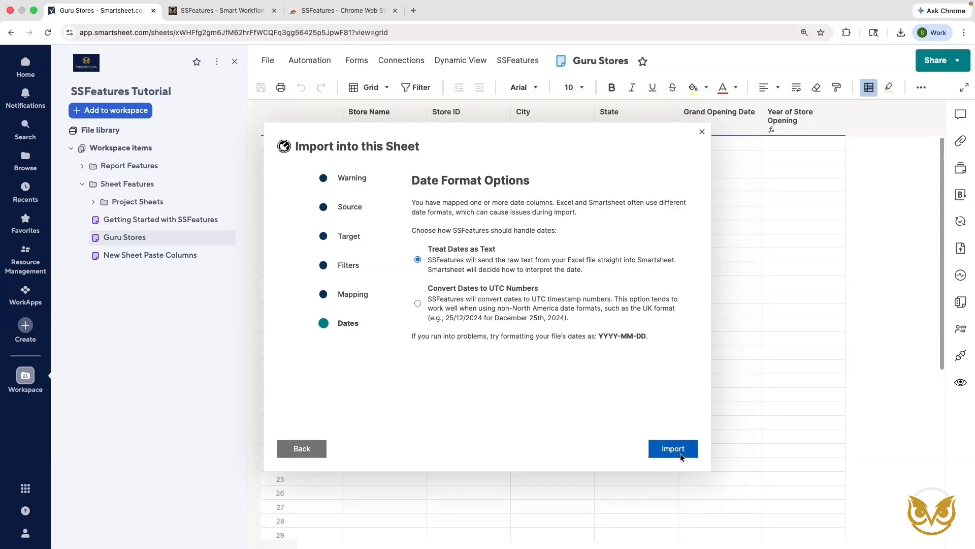
{"action": "left_click", "coordinate": [681, 455]}
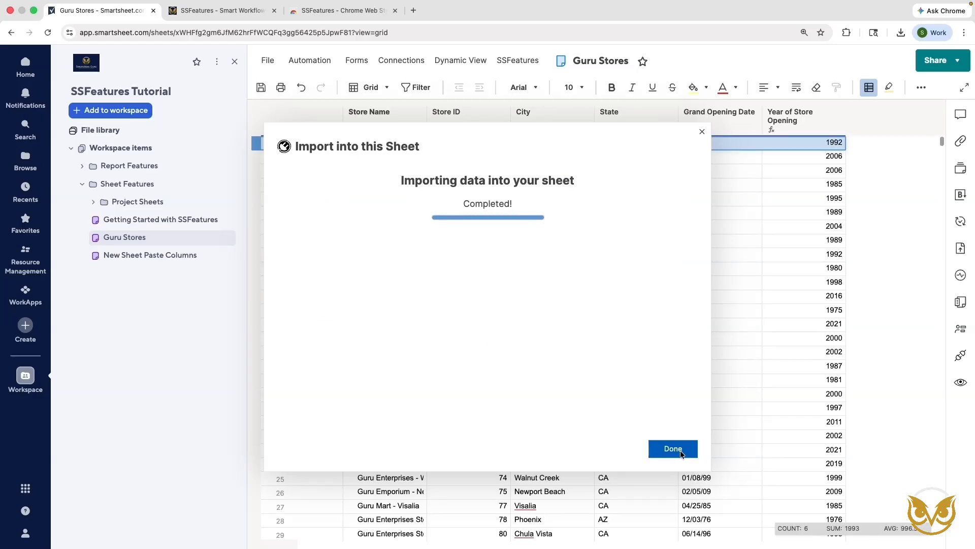
{"action": "left_click", "coordinate": [681, 450]}
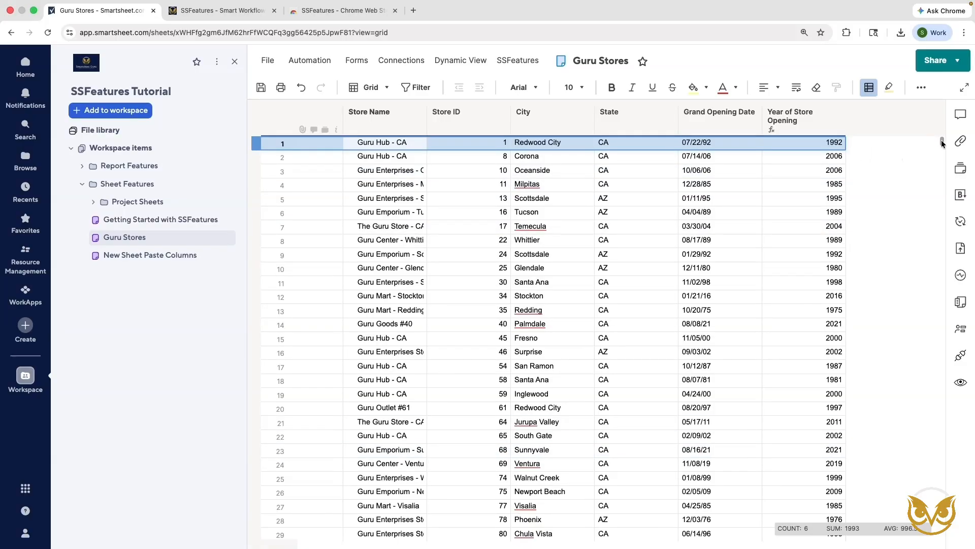
{"action": "left_click_drag", "start_coordinate": [942, 145], "coordinate": [928, 509]}
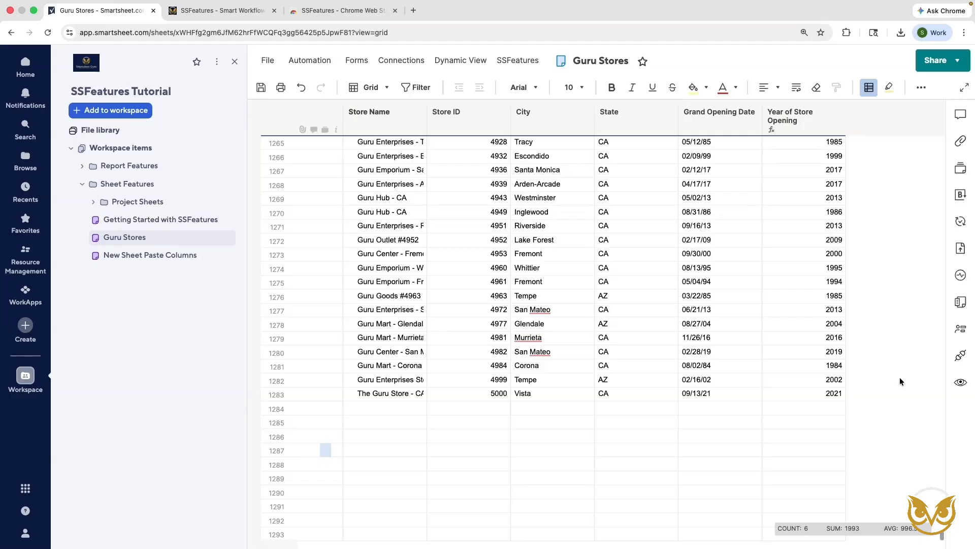
Start another import into the Guru Stores sheet, replacing all sheet rows with the data from the input file
{"action": "left_click", "coordinate": [532, 63]}
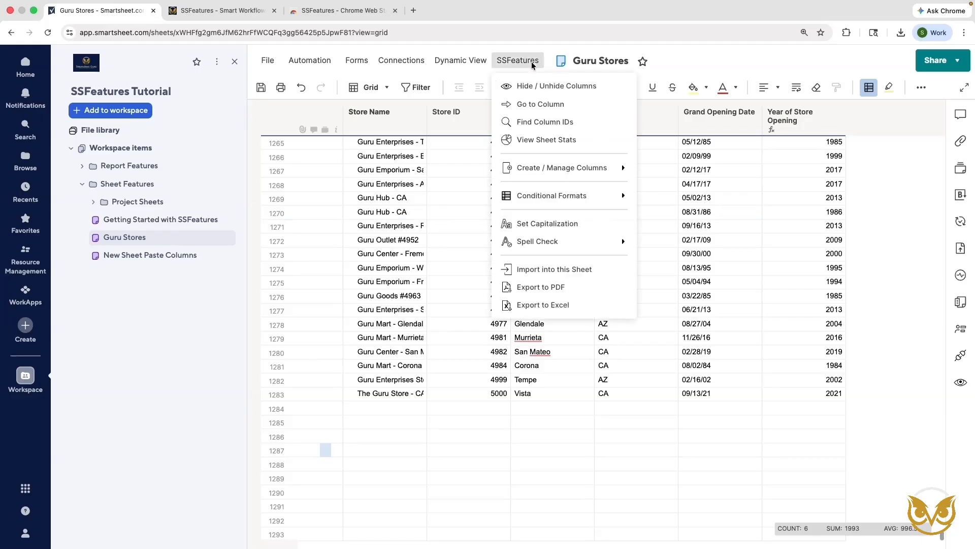
{"action": "left_click", "coordinate": [597, 270]}
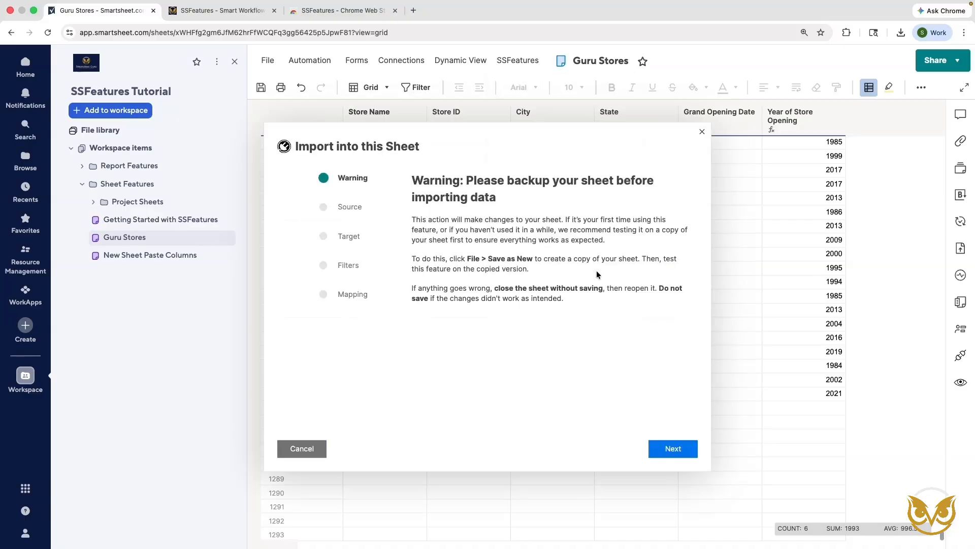
{"action": "left_click", "coordinate": [689, 453]}
{"action": "left_click", "coordinate": [436, 223]}
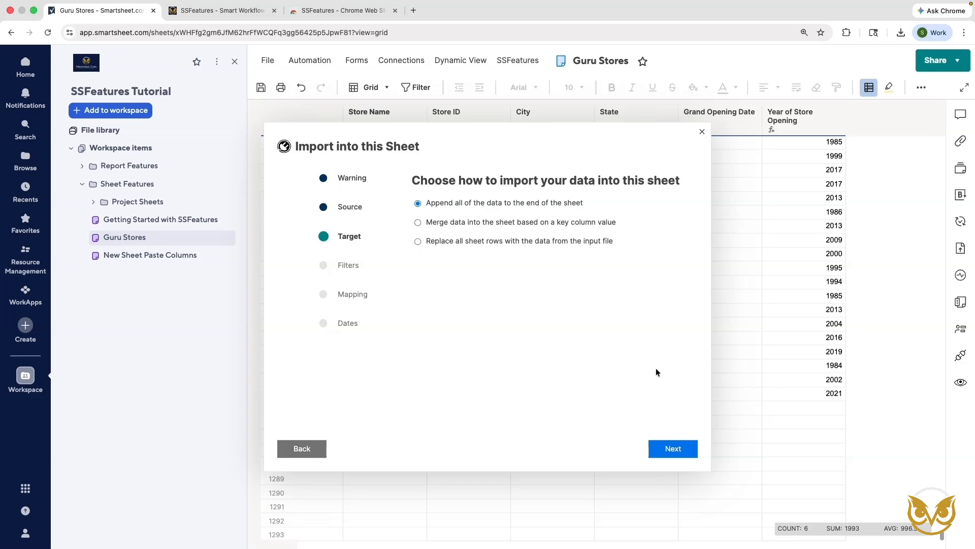
{"action": "left_click", "coordinate": [570, 241]}
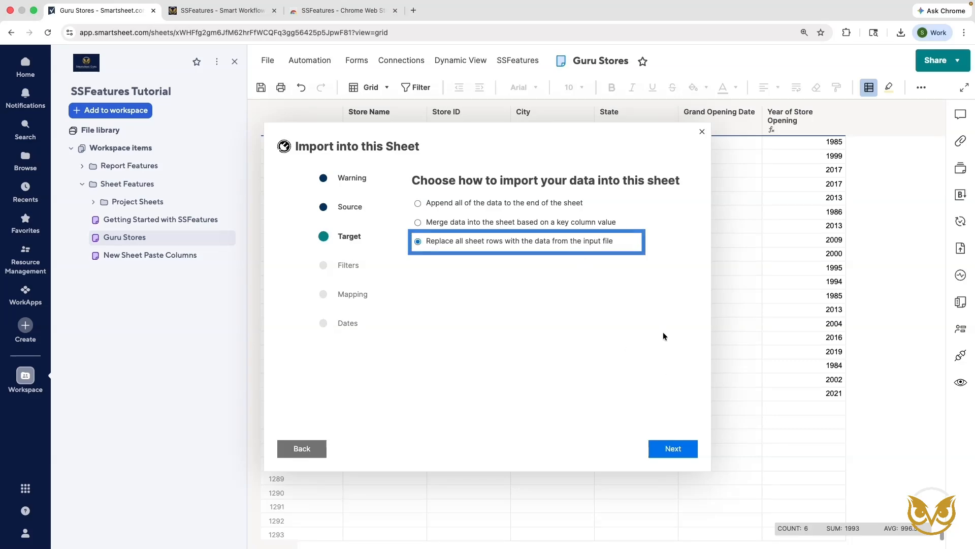
{"action": "left_click", "coordinate": [681, 453]}
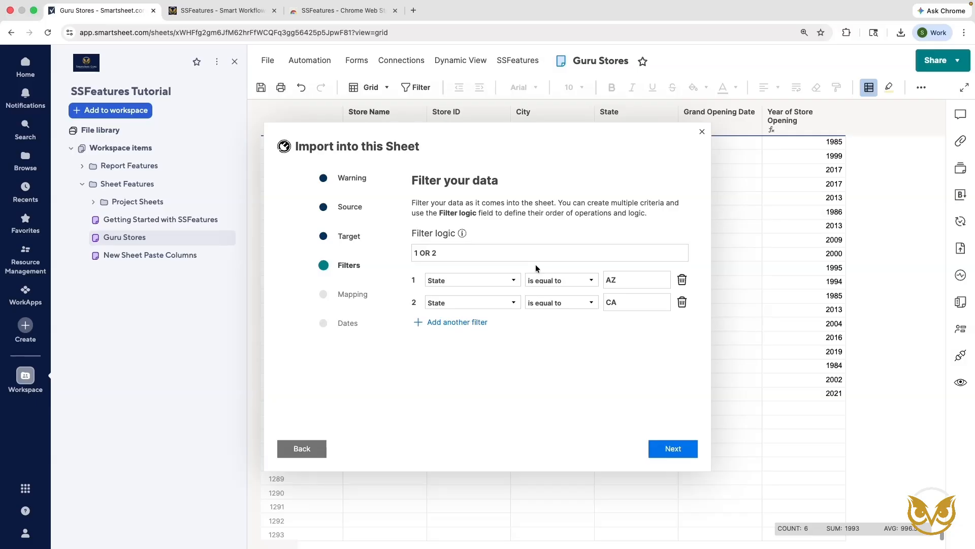
Remove both State filters from the import and proceed to the field mapping
{"action": "left_click", "coordinate": [681, 303]}
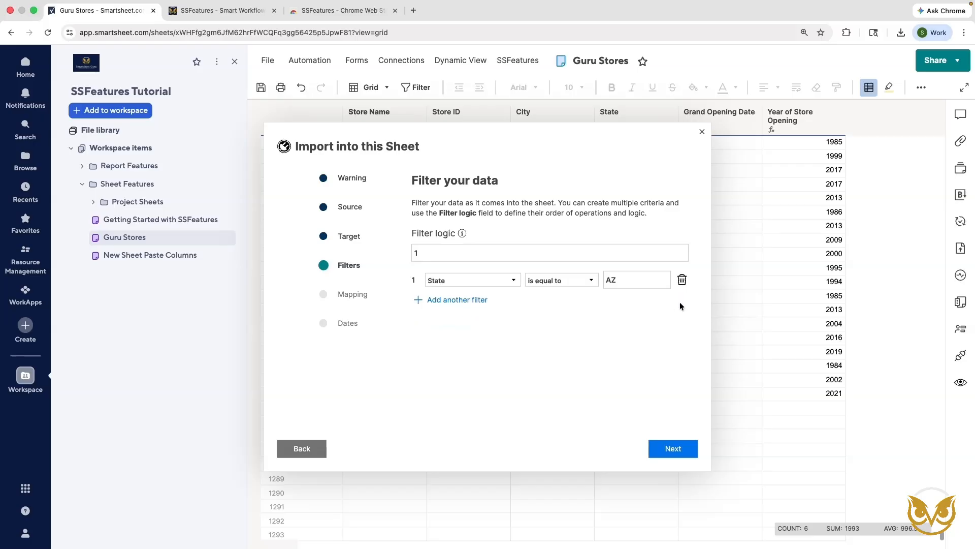
{"action": "left_click", "coordinate": [682, 280]}
{"action": "left_click", "coordinate": [682, 448]}
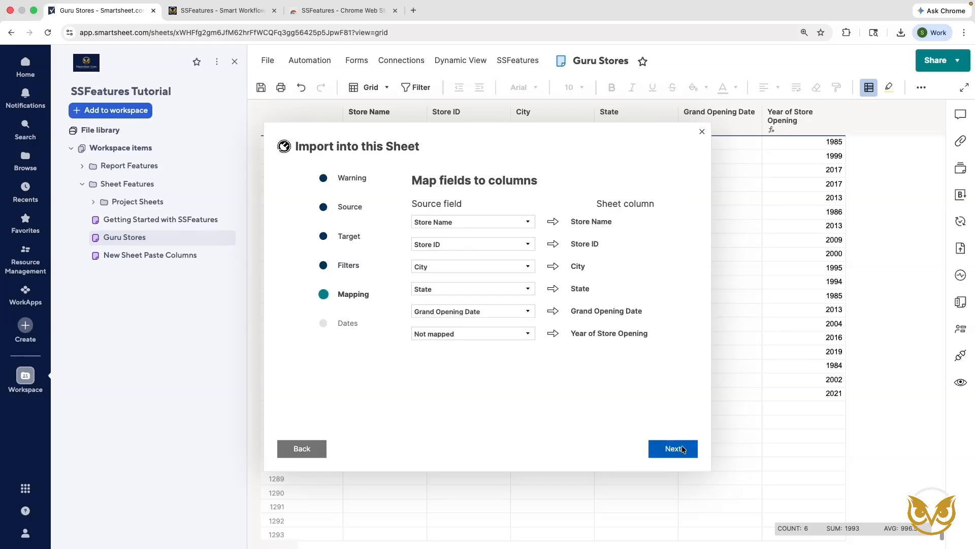
Run the unfiltered import with the existing field mapping and dates treated as text, and review the sheet's last rows
{"action": "left_click", "coordinate": [682, 448]}
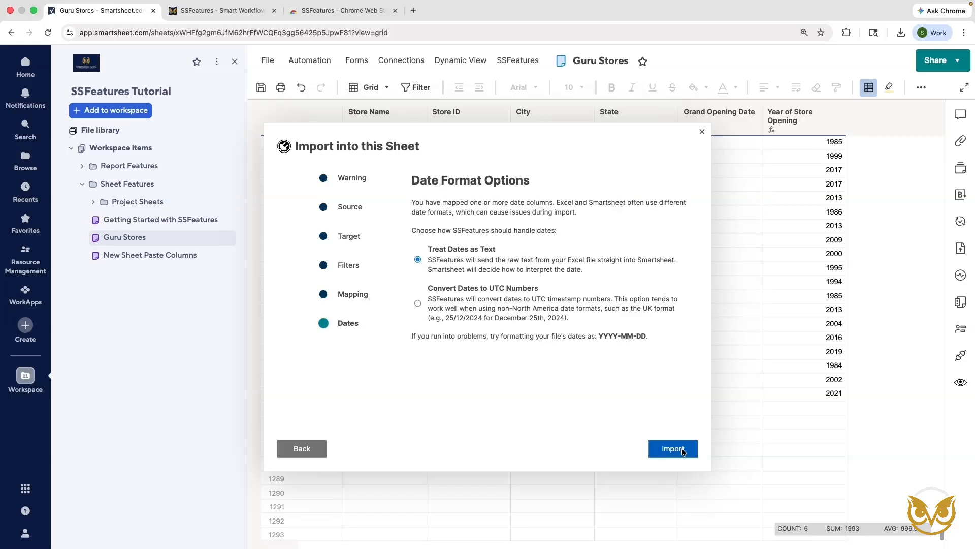
{"action": "left_click", "coordinate": [682, 448]}
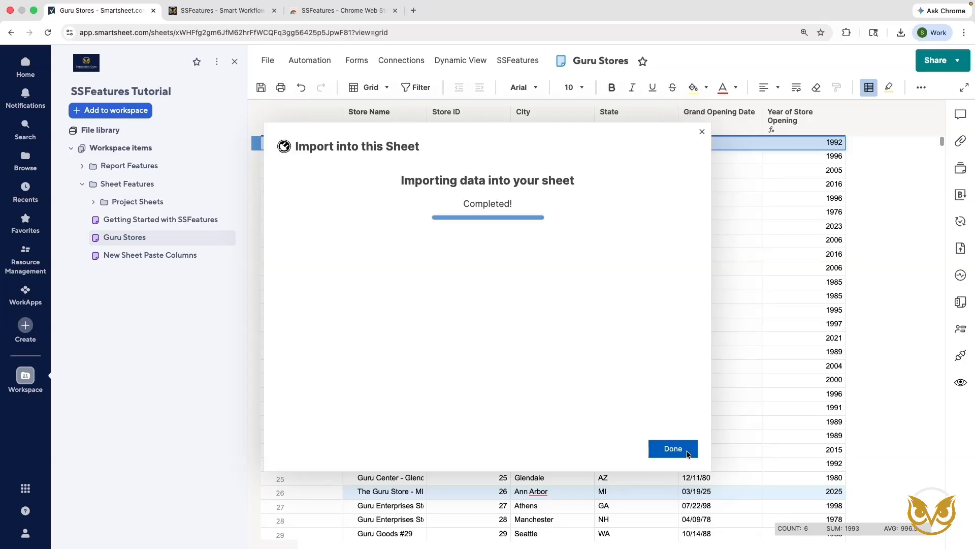
{"action": "left_click", "coordinate": [673, 449]}
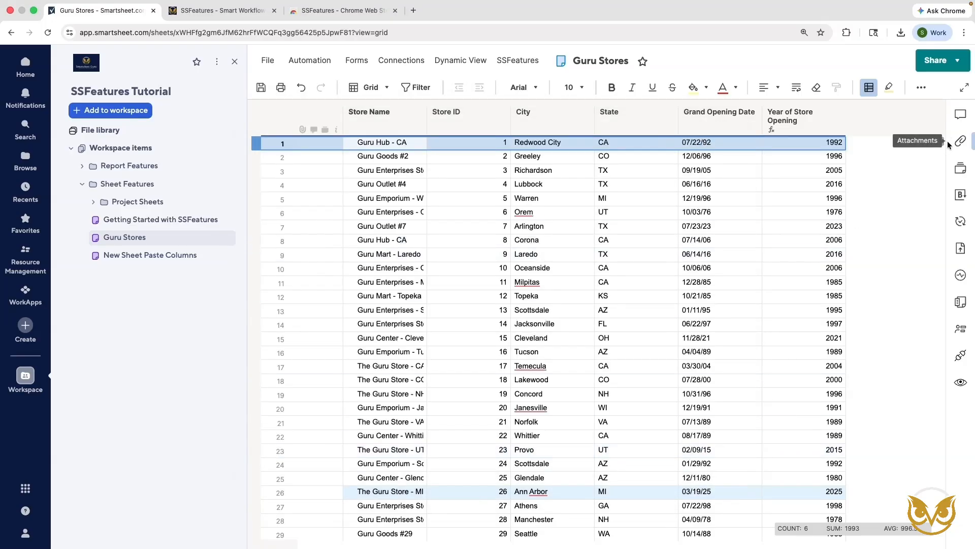
{"action": "left_click_drag", "start_coordinate": [941, 142], "coordinate": [942, 538]}
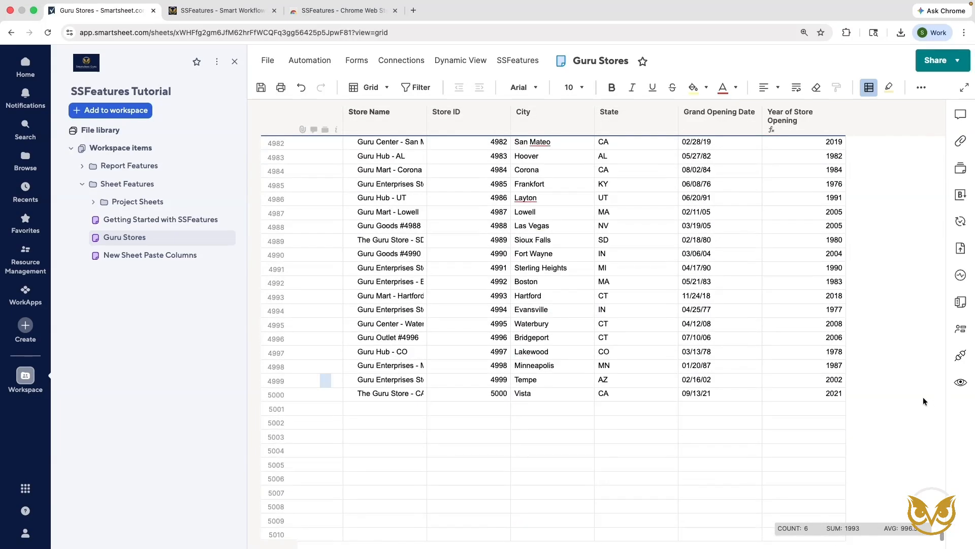
{"action": "left_click_drag", "start_coordinate": [943, 537], "coordinate": [942, 139]}
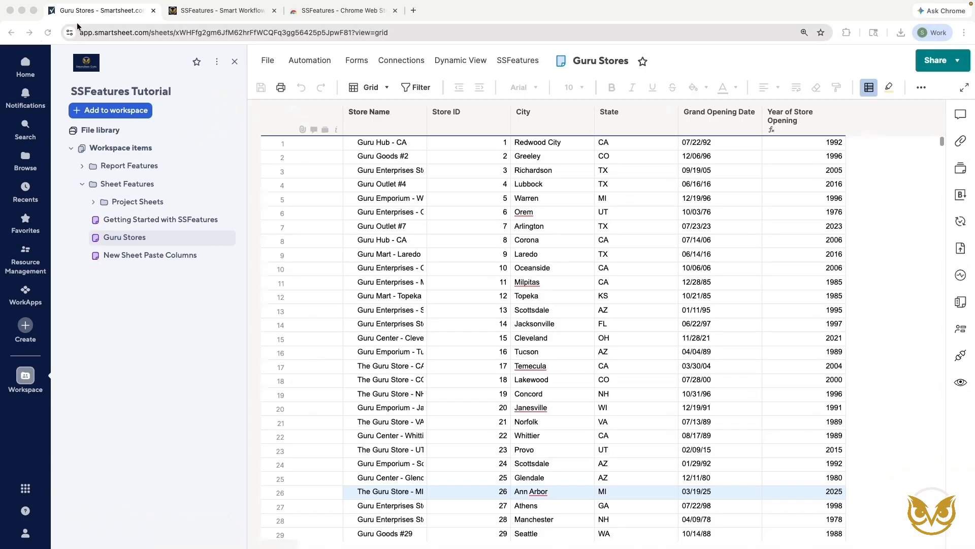
Start a new import into the Guru Stores sheet that merges data based on a key column value
{"action": "left_click", "coordinate": [516, 60]}
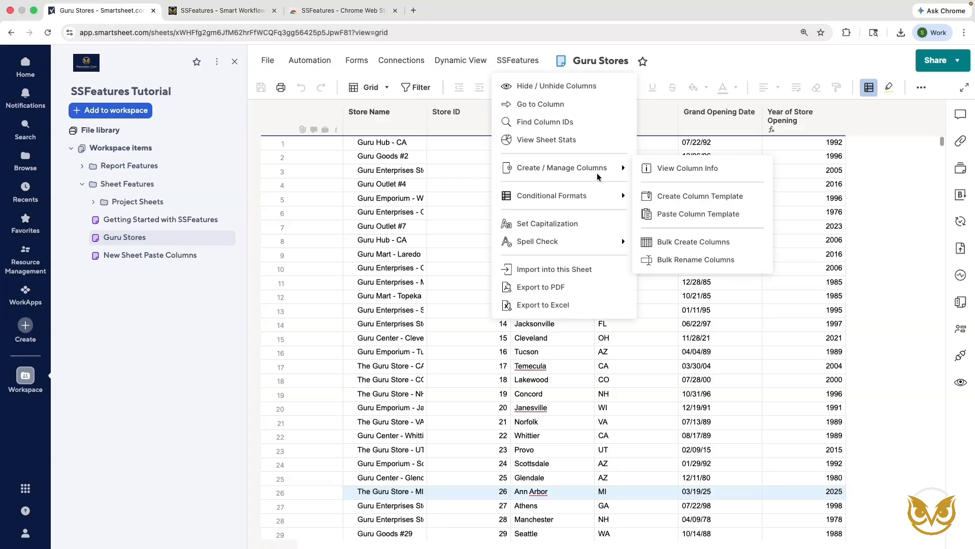
{"action": "left_click", "coordinate": [596, 272]}
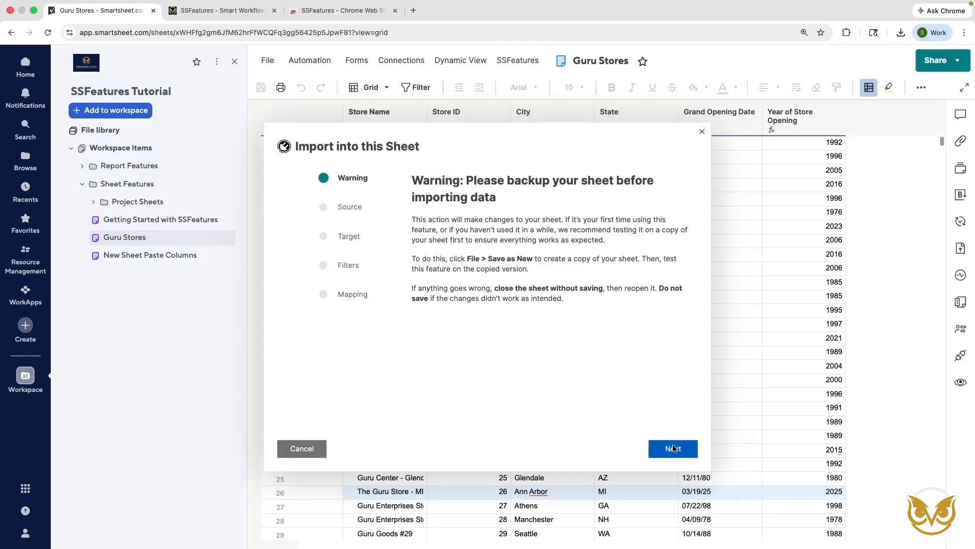
{"action": "left_click", "coordinate": [673, 443]}
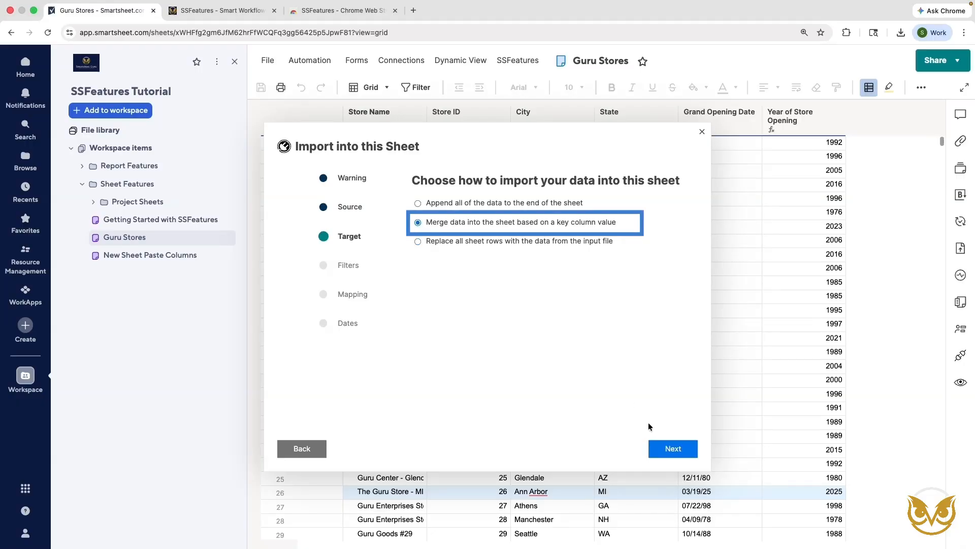
{"action": "left_click", "coordinate": [676, 449]}
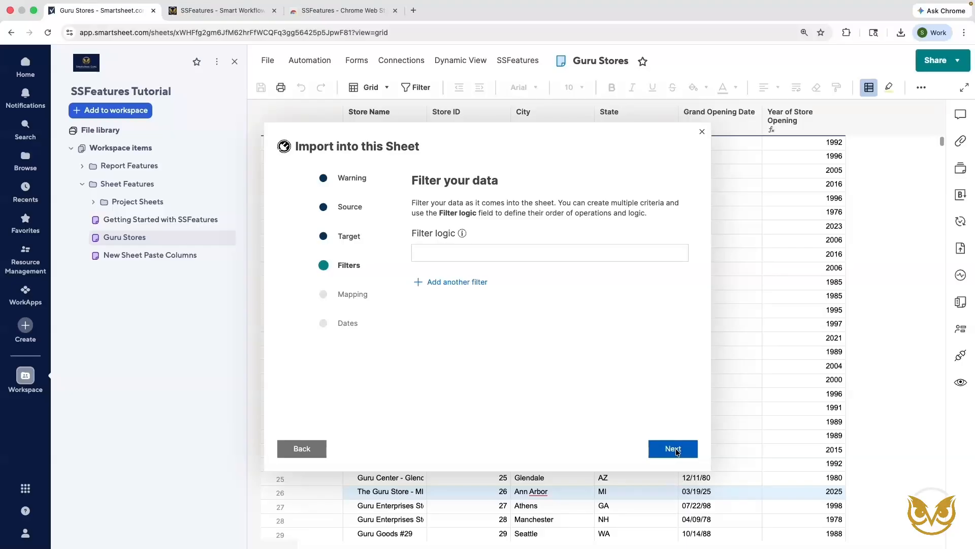
Skip filtering and set Store ID as the unique identifier column for the merge
{"action": "left_click", "coordinate": [675, 449]}
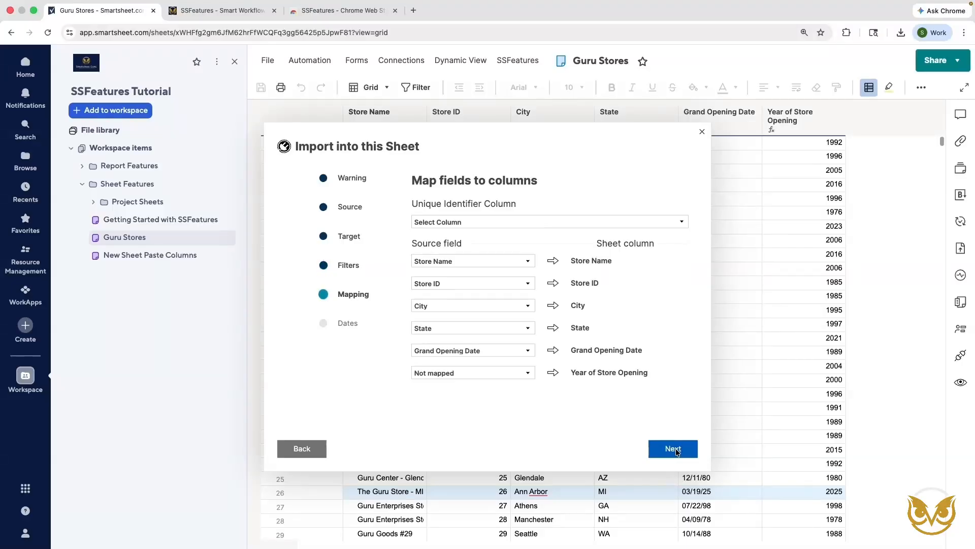
{"action": "left_click", "coordinate": [587, 225]}
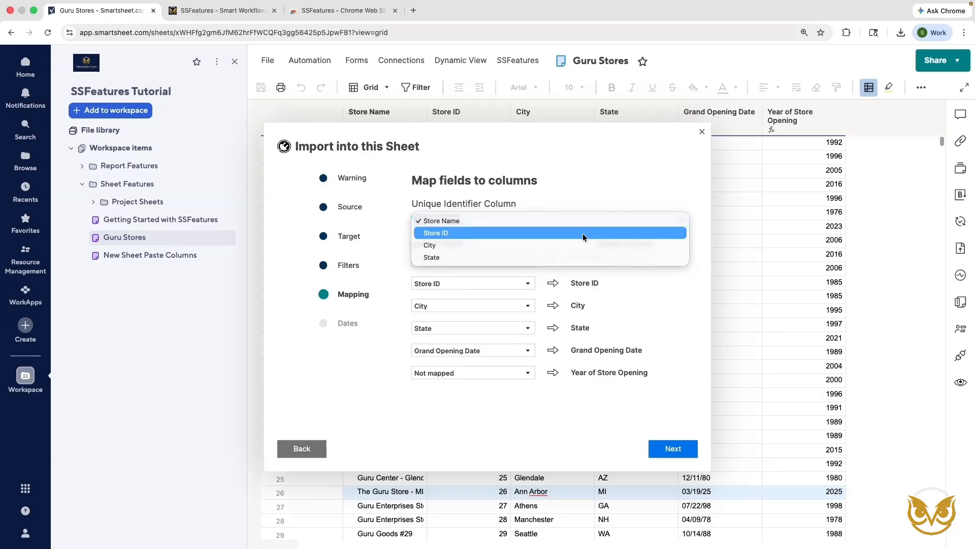
{"action": "left_click", "coordinate": [583, 233]}
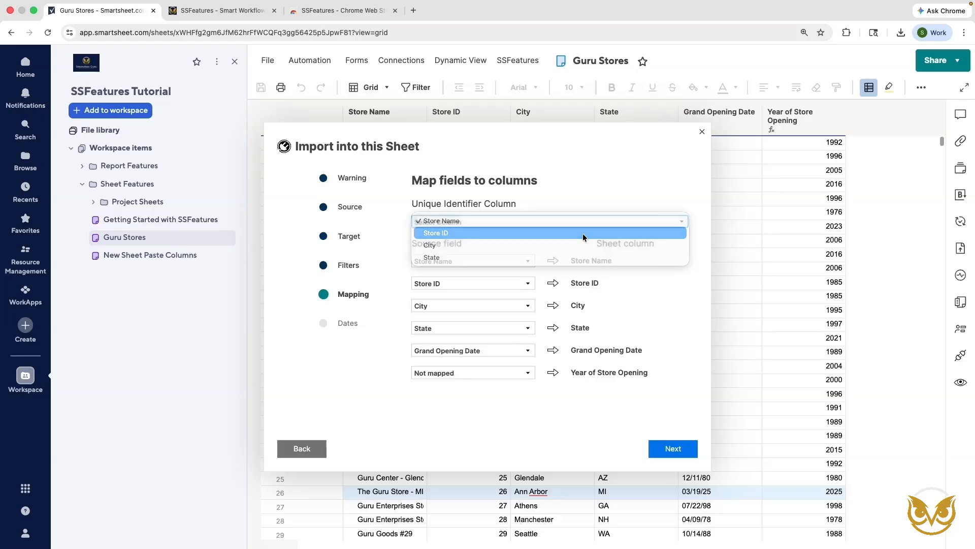
Run the merge import with the existing field mapping and dates treated as text, and review the sheet's first rows
{"action": "left_click", "coordinate": [679, 451]}
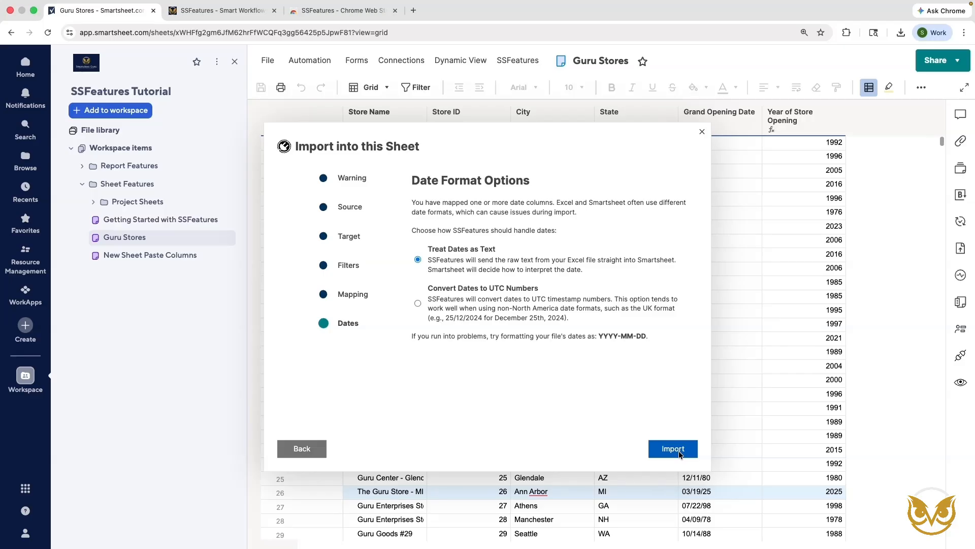
{"action": "left_click", "coordinate": [673, 449]}
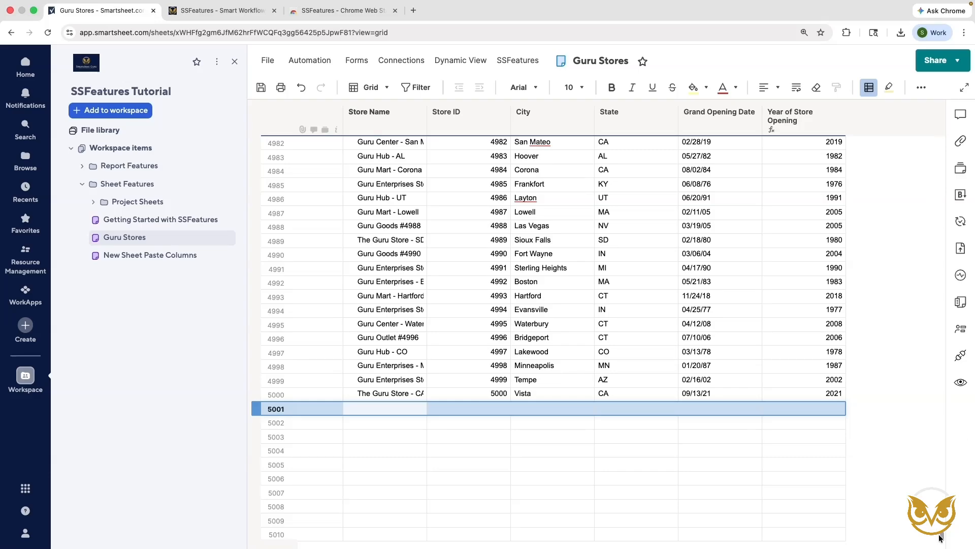
{"action": "left_click_drag", "start_coordinate": [942, 539], "coordinate": [939, 389]}
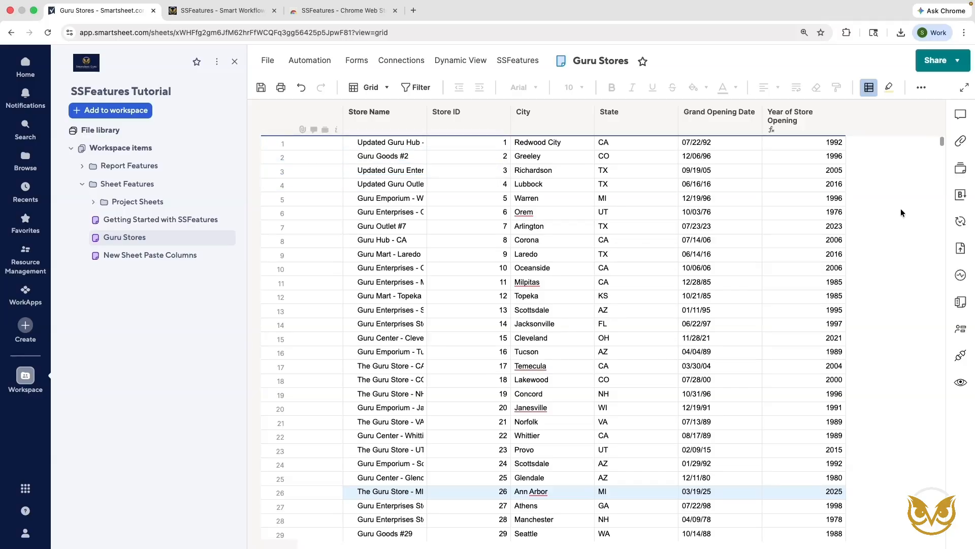
Export the Project Plan 1 sheet to PDF in Letter landscape, fit to width, with all options included, and close the PDF after viewing
{"action": "left_click", "coordinate": [166, 206]}
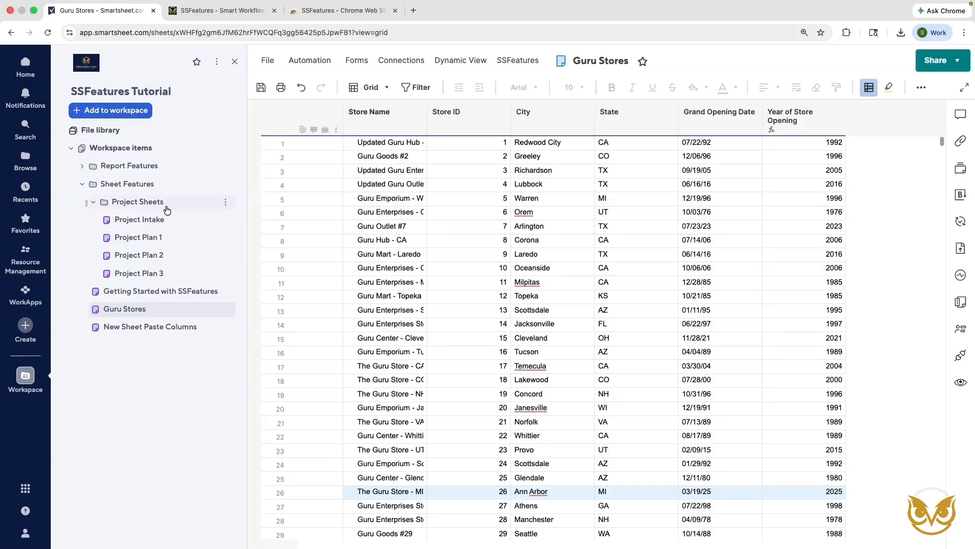
{"action": "left_click", "coordinate": [178, 239]}
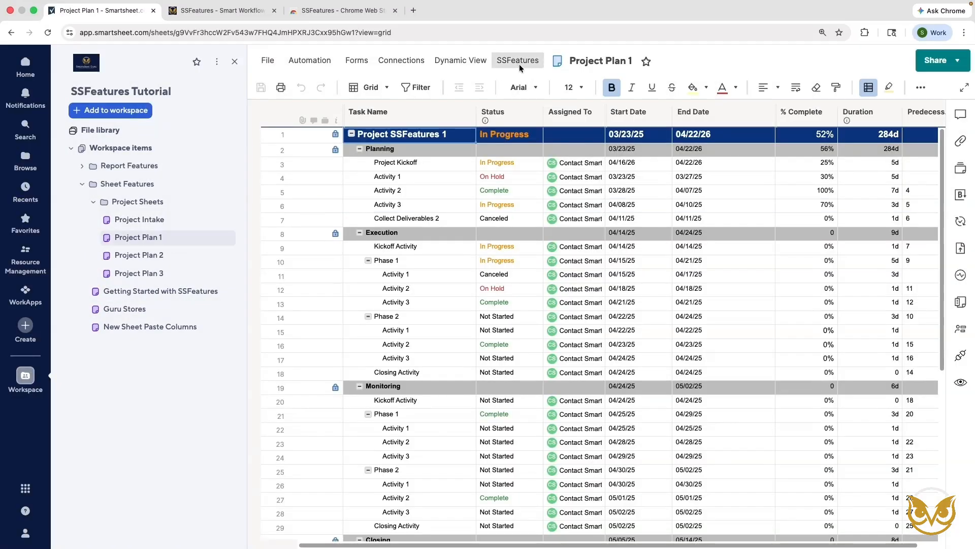
{"action": "left_click", "coordinate": [520, 61]}
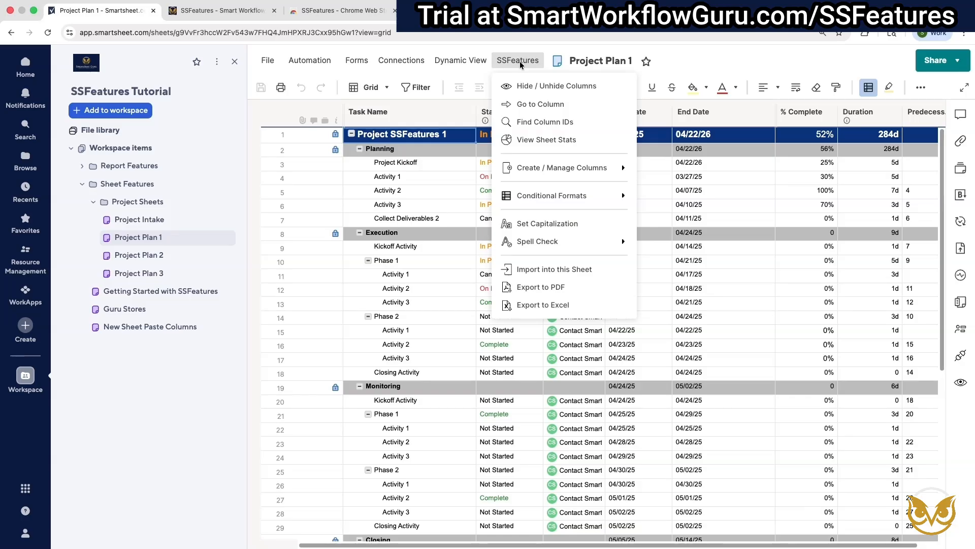
{"action": "mouse_move", "coordinate": [564, 242]}
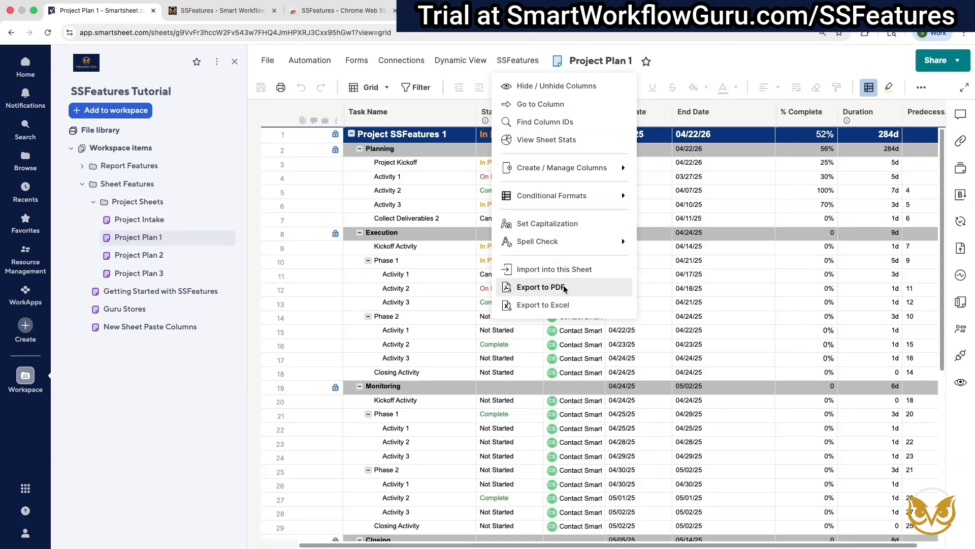
{"action": "left_click", "coordinate": [563, 287]}
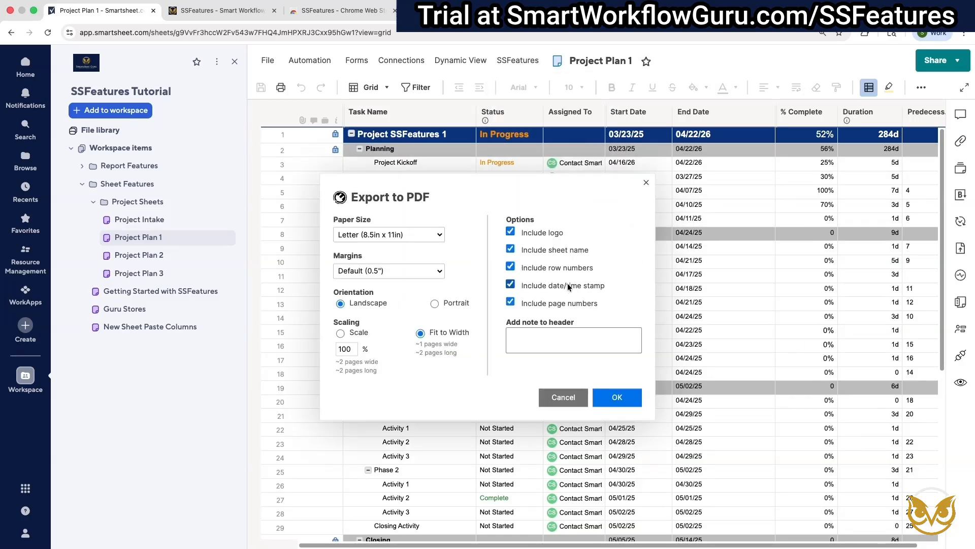
{"action": "left_click", "coordinate": [568, 283]}
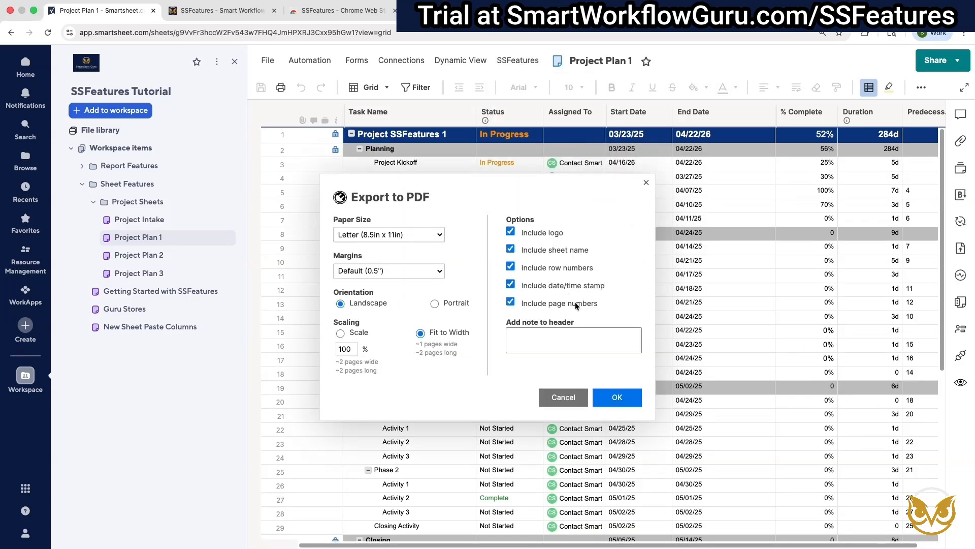
{"action": "left_click", "coordinate": [629, 401]}
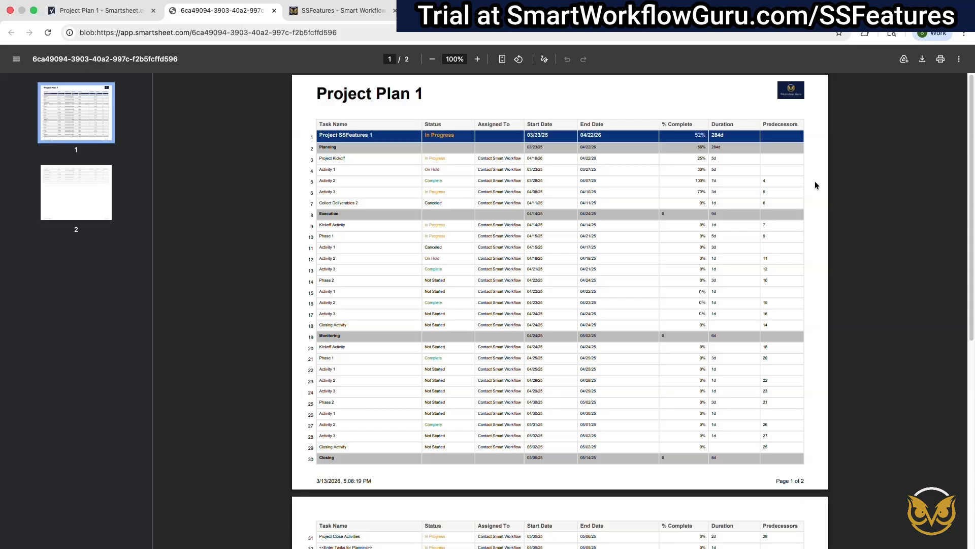
{"action": "left_click", "coordinate": [274, 11]}
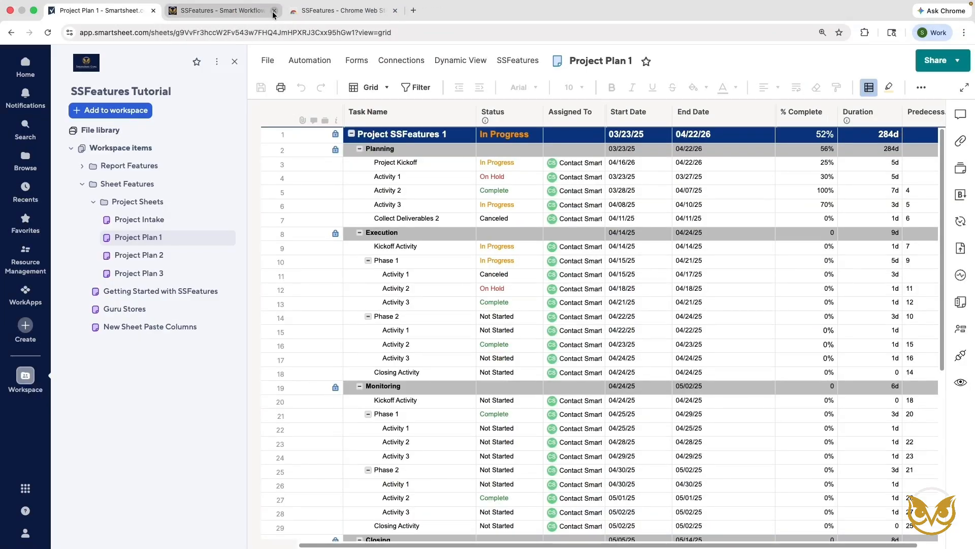
Export the Project Plan 1 sheet to Excel with column descriptions included and the default row border color
{"action": "left_click", "coordinate": [520, 63]}
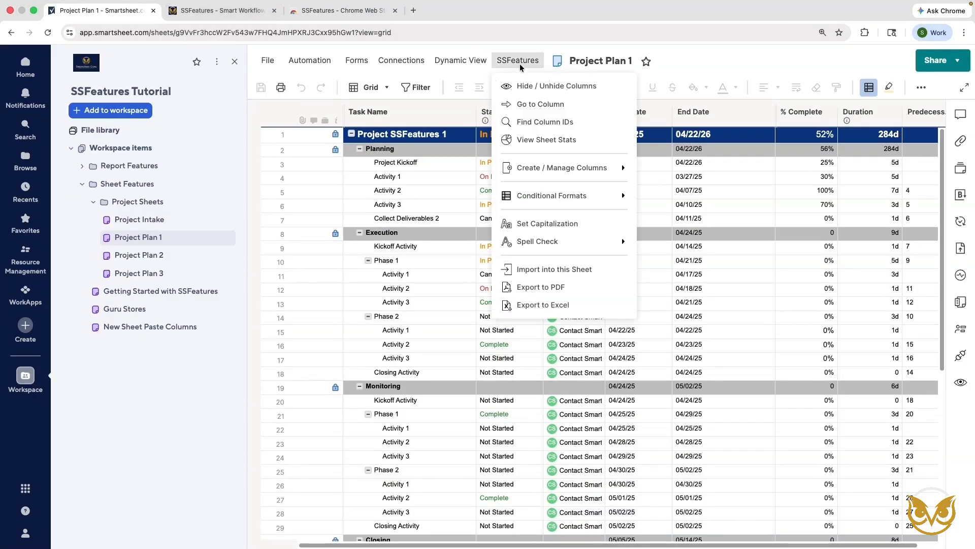
{"action": "left_click", "coordinate": [570, 304]}
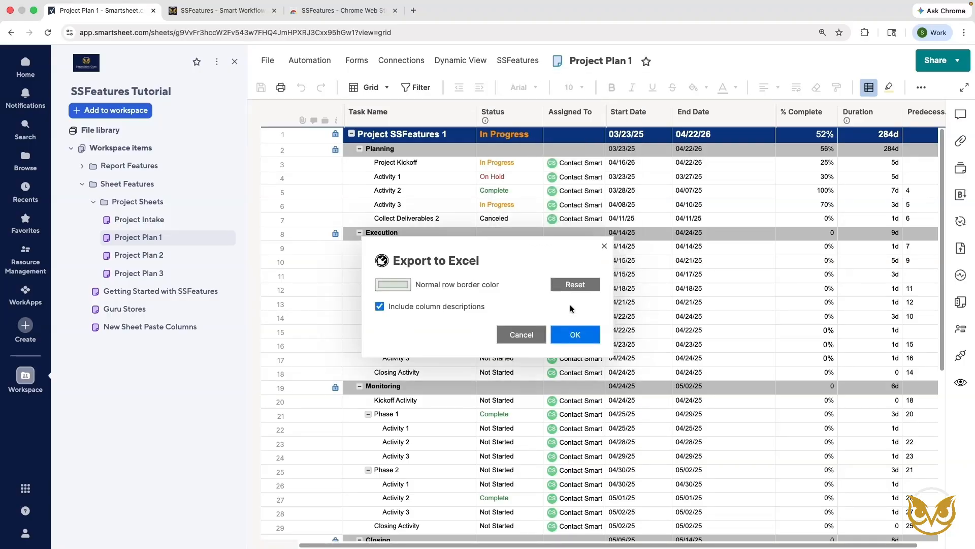
{"action": "left_click", "coordinate": [587, 335]}
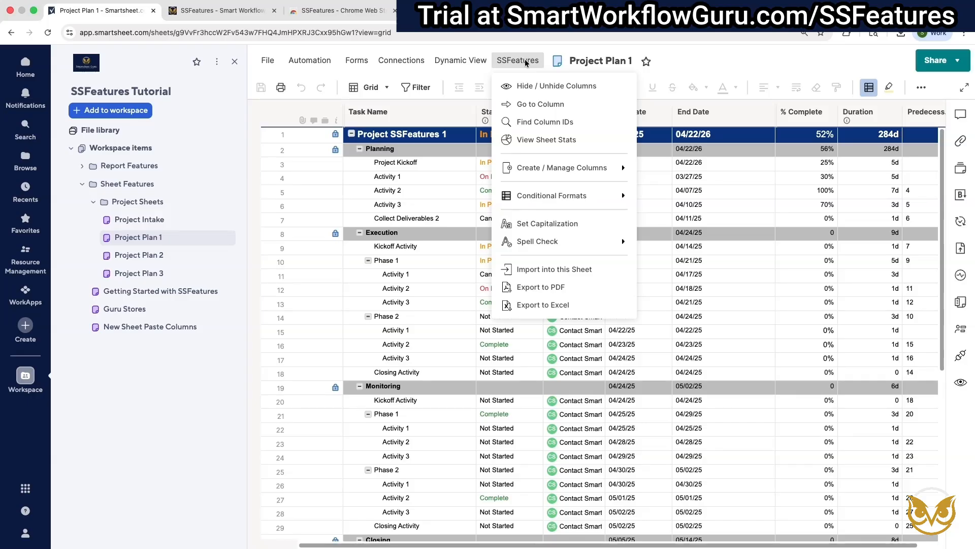
Copy all three Status conditional formatting rules from the Project Plan 1 sheet
{"action": "mouse_move", "coordinate": [589, 195]}
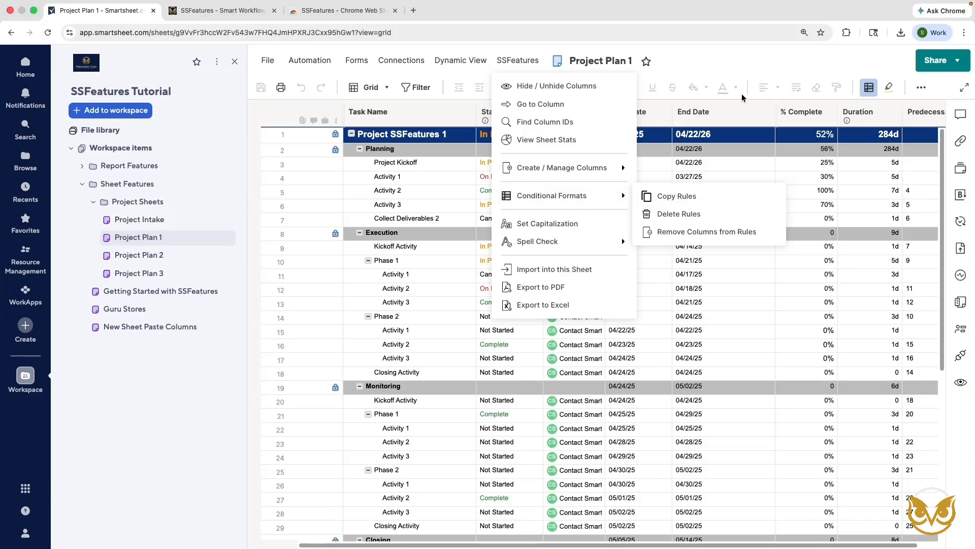
{"action": "left_click", "coordinate": [871, 92]}
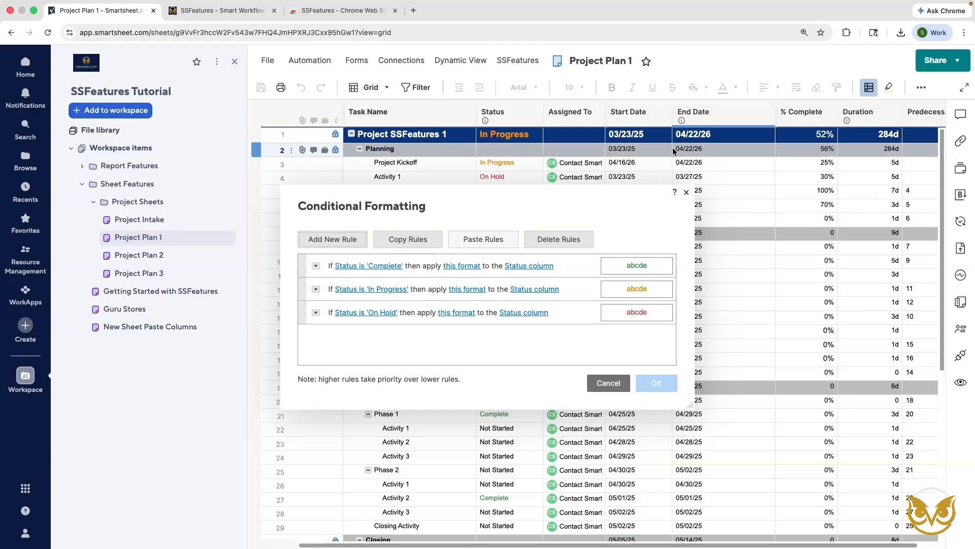
{"action": "left_click", "coordinate": [411, 238]}
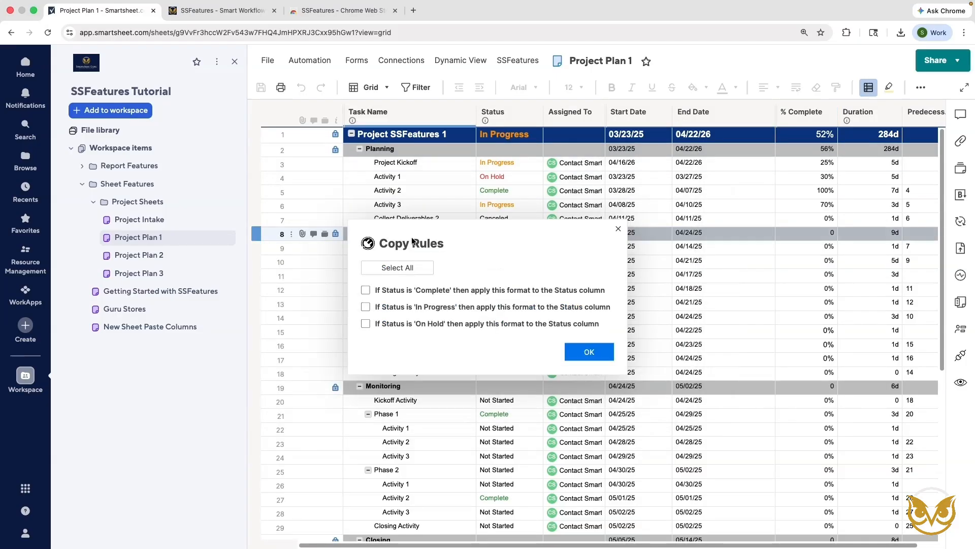
{"action": "left_click", "coordinate": [416, 293]}
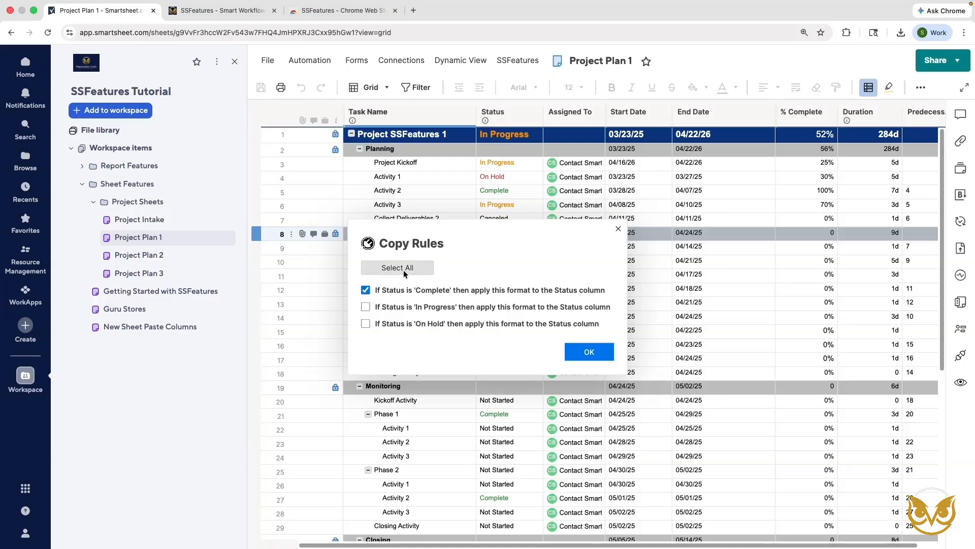
{"action": "left_click", "coordinate": [404, 270]}
{"action": "left_click", "coordinate": [588, 353]}
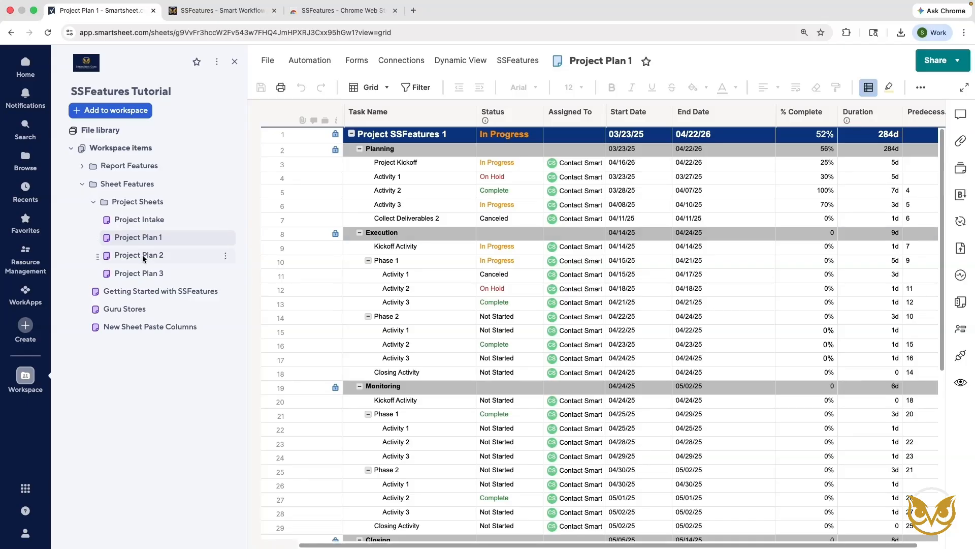
Paste the copied conditional formatting rules into the Project Plan 2 sheet and save it
{"action": "left_click", "coordinate": [142, 255]}
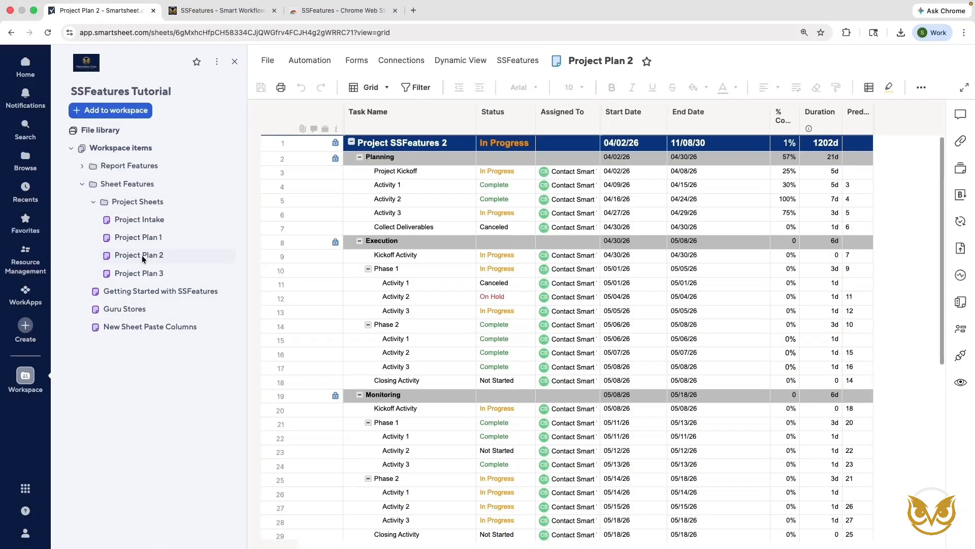
{"action": "left_click", "coordinate": [869, 88]}
{"action": "left_click", "coordinate": [869, 88]}
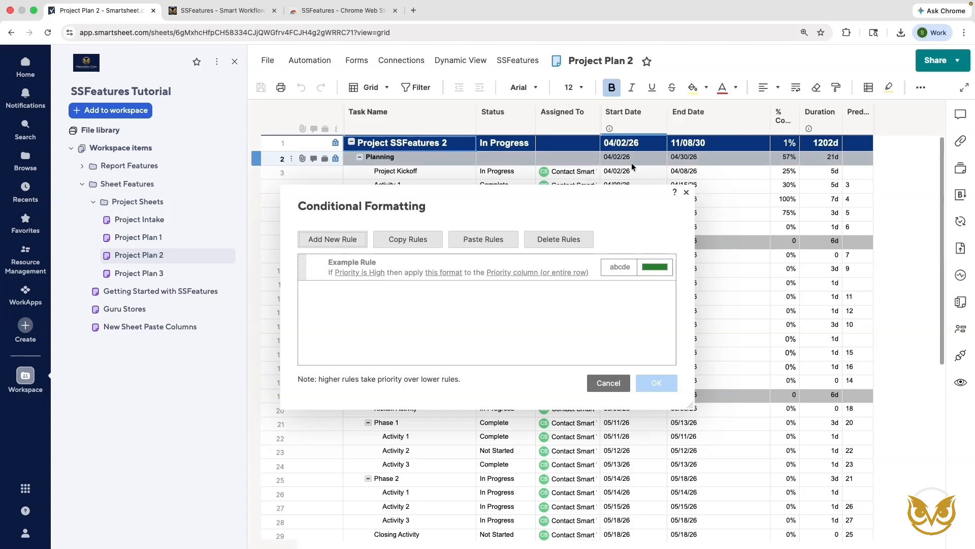
{"action": "left_click", "coordinate": [510, 244]}
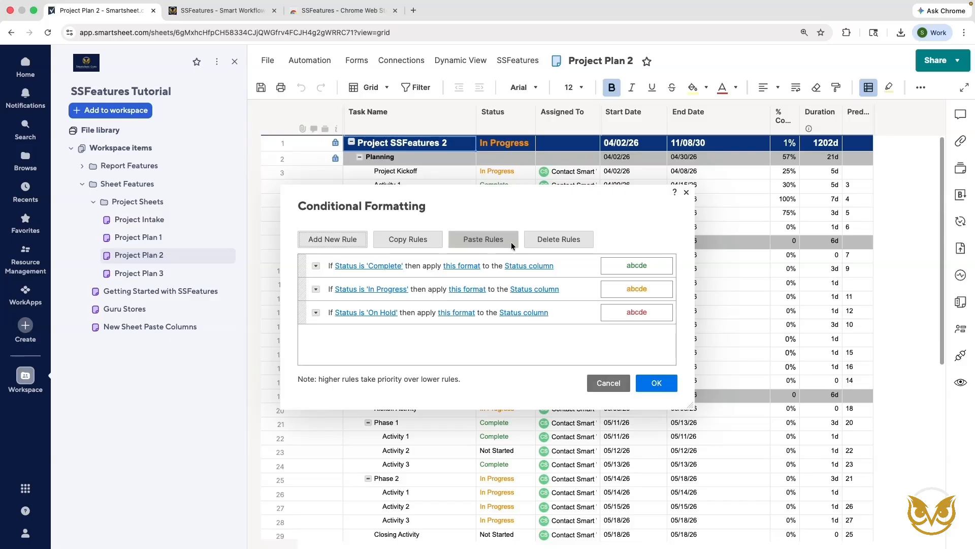
{"action": "left_click", "coordinate": [656, 382]}
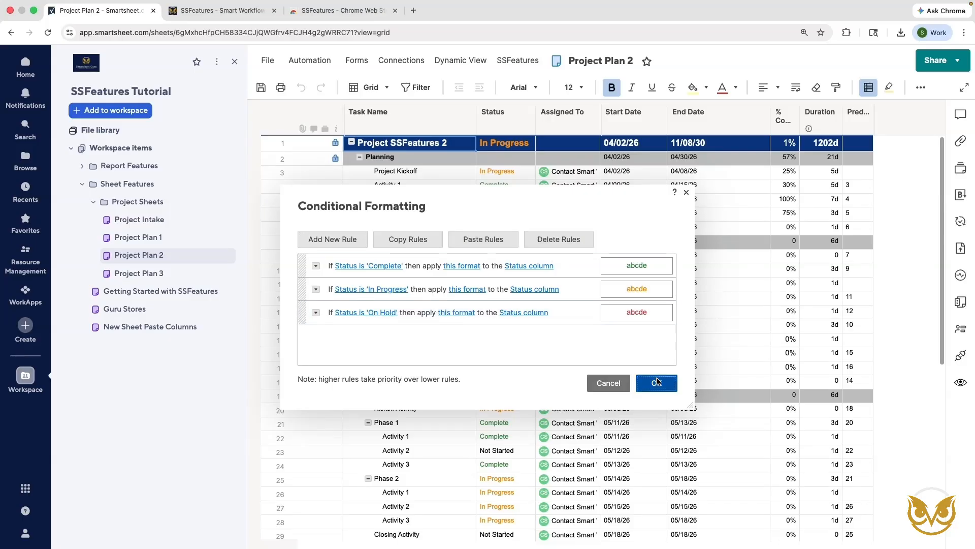
{"action": "left_click", "coordinate": [265, 89]}
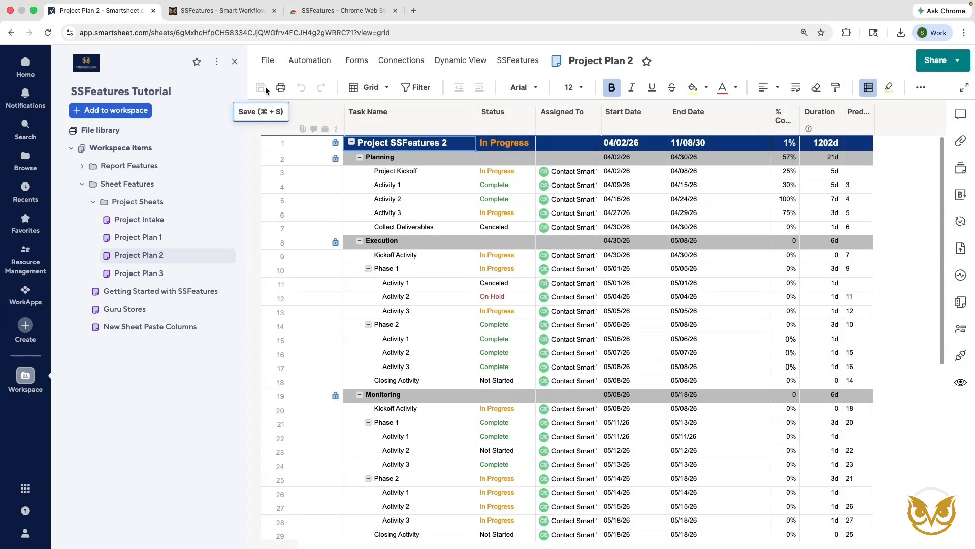
Paste the copied conditional formatting rules into the Project Plan 3 sheet and save it
{"action": "left_click", "coordinate": [161, 276]}
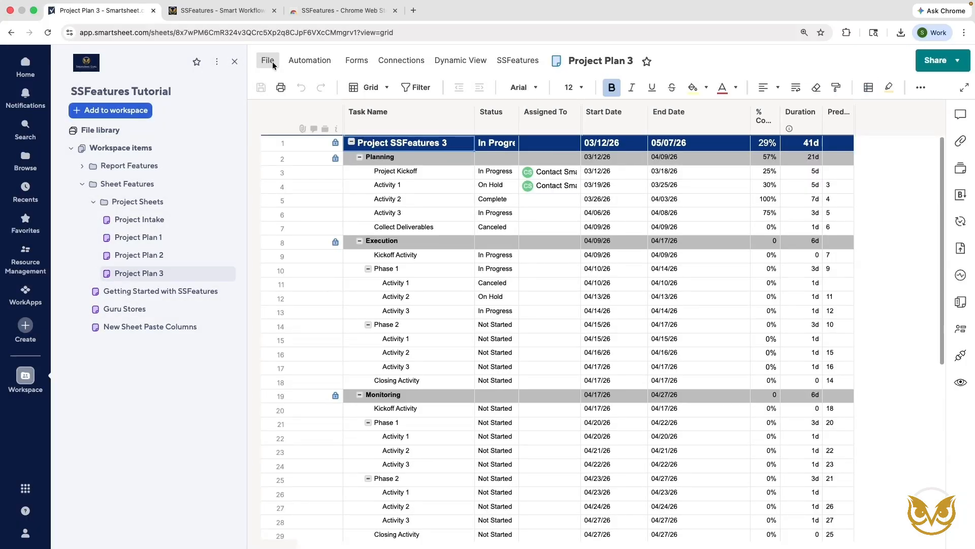
{"action": "left_click", "coordinate": [509, 64]}
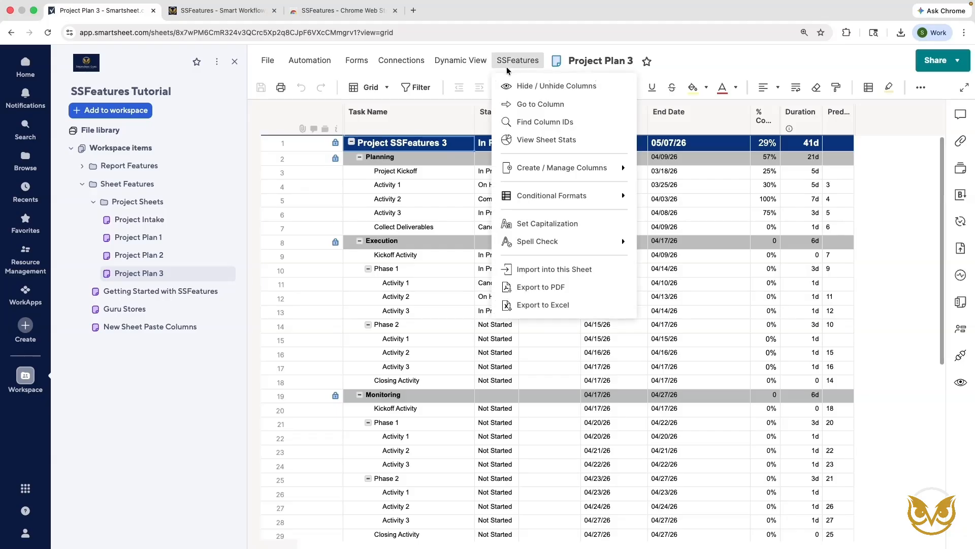
{"action": "mouse_move", "coordinate": [554, 198]}
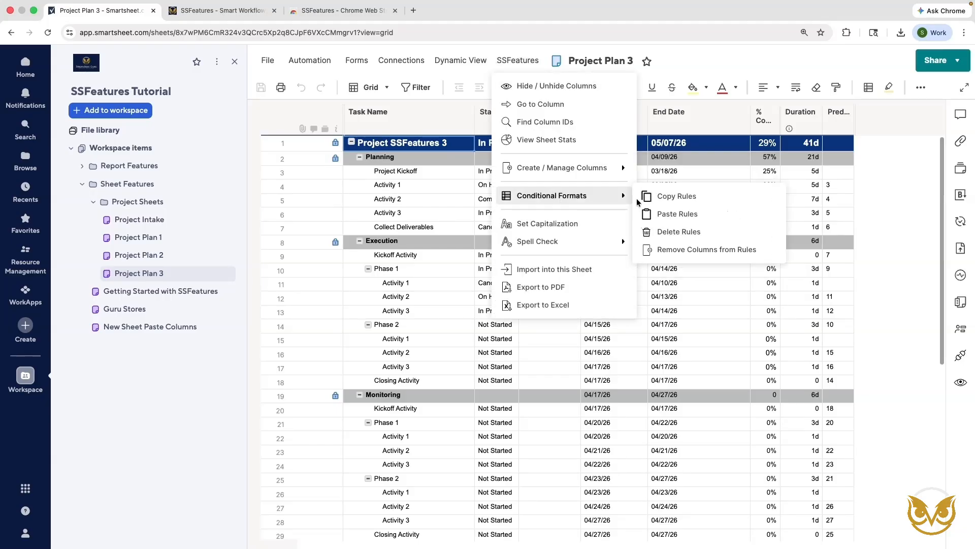
{"action": "left_click", "coordinate": [693, 215]}
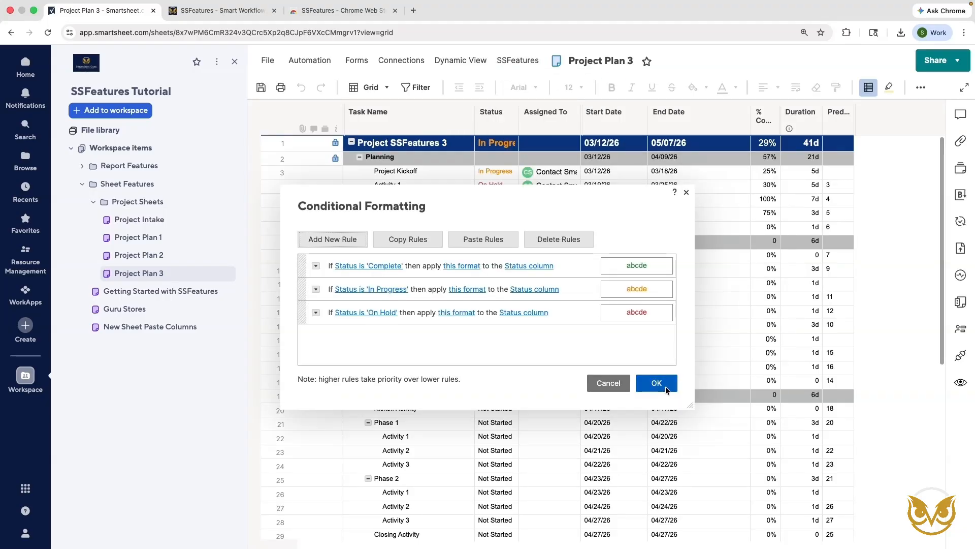
{"action": "left_click", "coordinate": [656, 383]}
{"action": "left_click", "coordinate": [256, 88]}
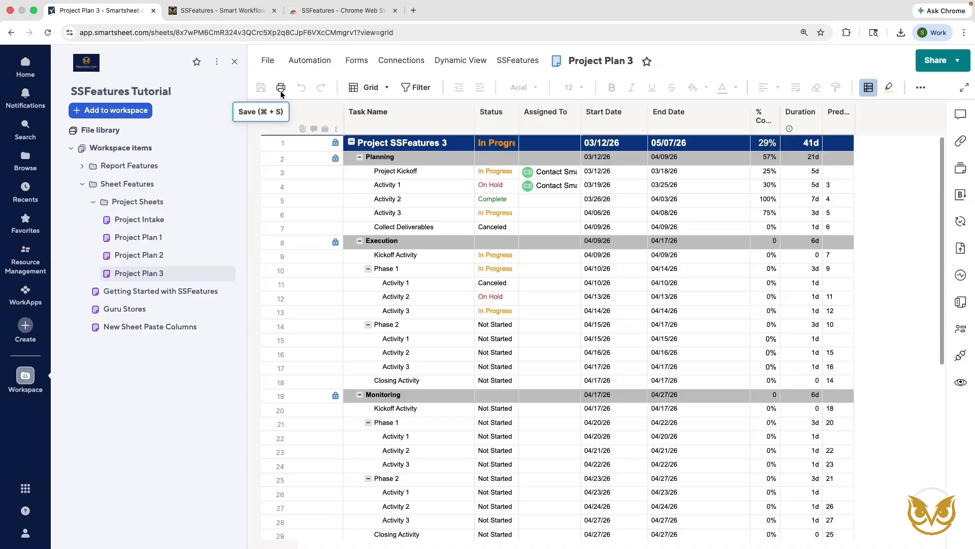
Delete the conditional formatting rule for Status 'On Hold' from the Project Plan 3 sheet
{"action": "left_click", "coordinate": [509, 61]}
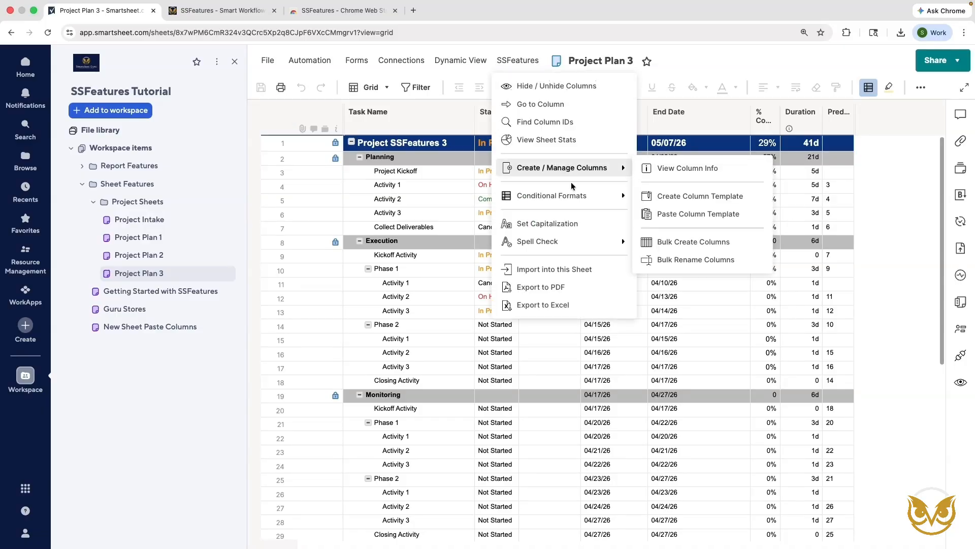
{"action": "mouse_move", "coordinate": [609, 196]}
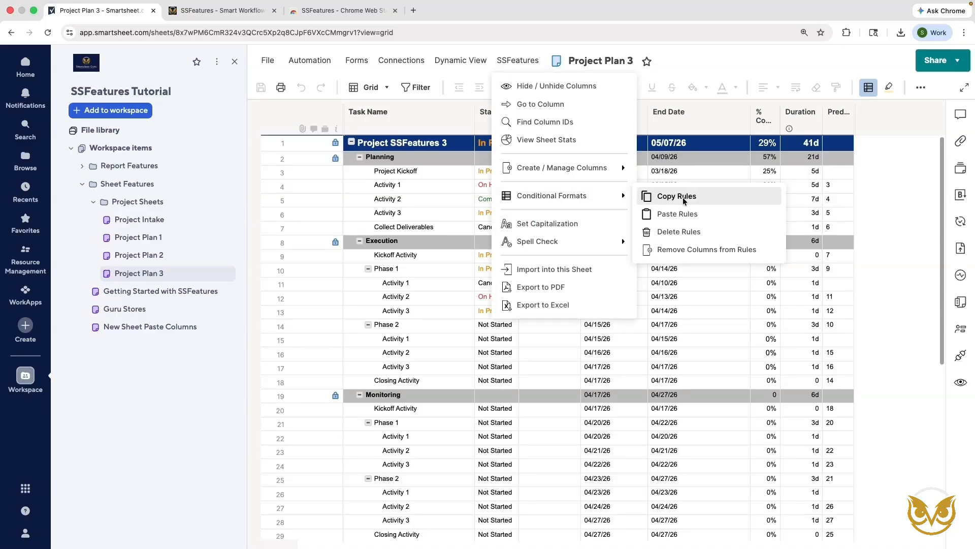
{"action": "left_click", "coordinate": [694, 232]}
{"action": "left_click", "coordinate": [366, 324]}
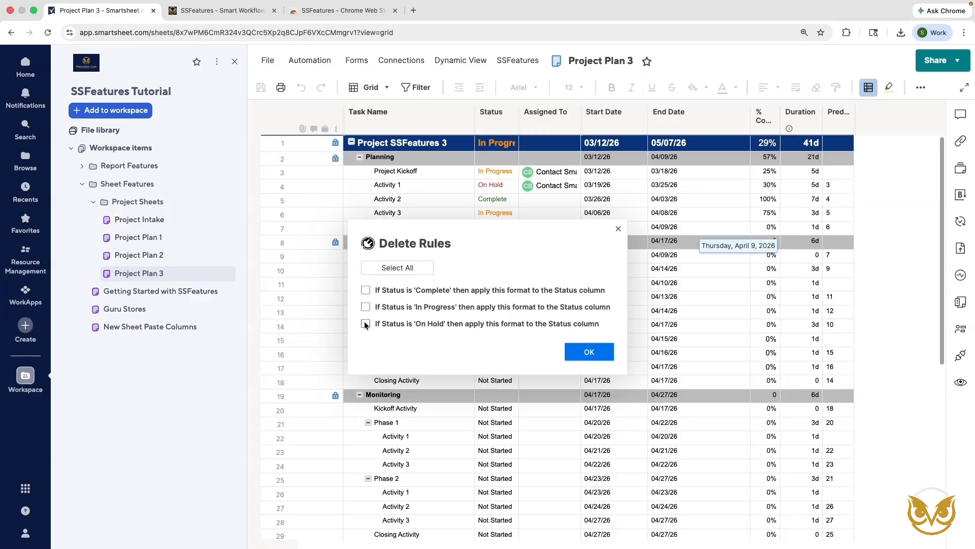
{"action": "left_click", "coordinate": [579, 352]}
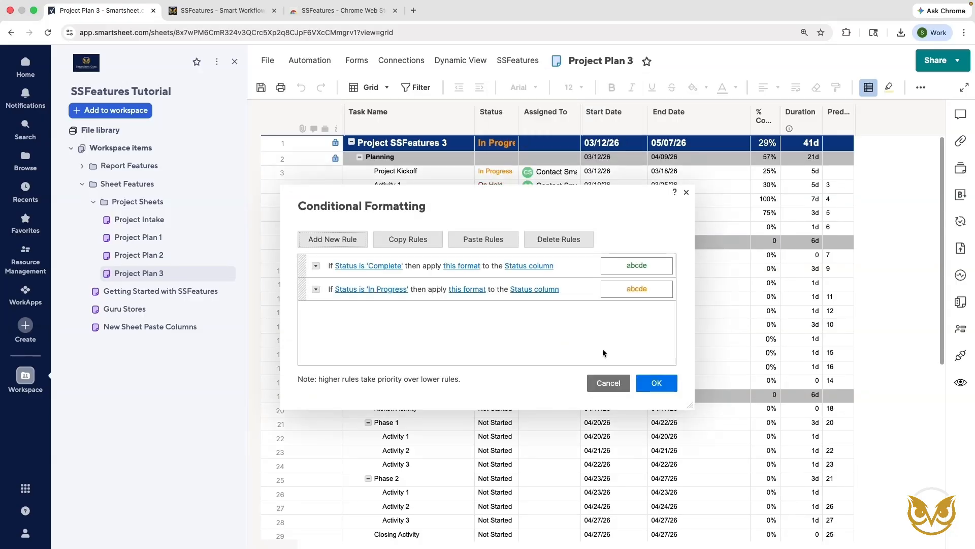
{"action": "left_click", "coordinate": [651, 380]}
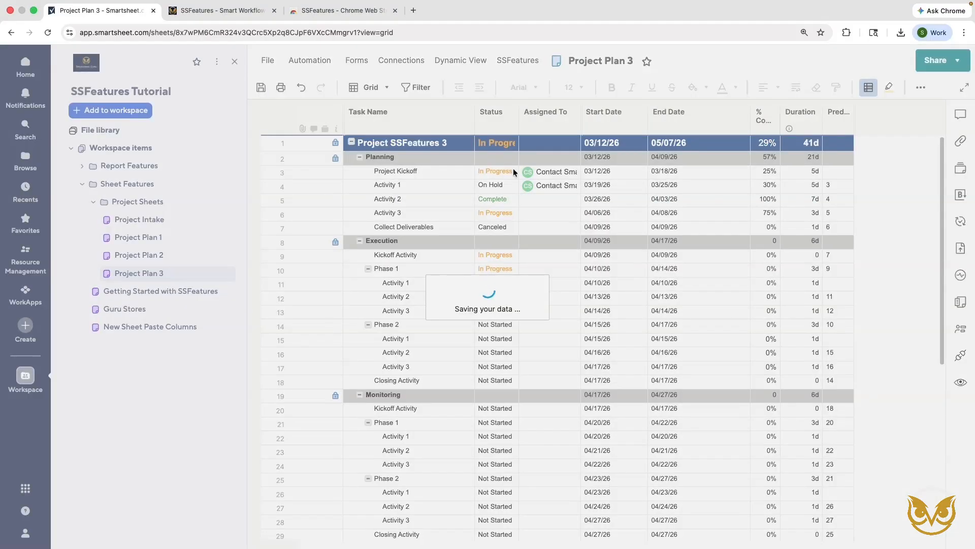
Remove the Status column from the conditional formatting rules of the Project Plan 3 sheet
{"action": "left_click", "coordinate": [517, 59]}
{"action": "mouse_move", "coordinate": [566, 197]}
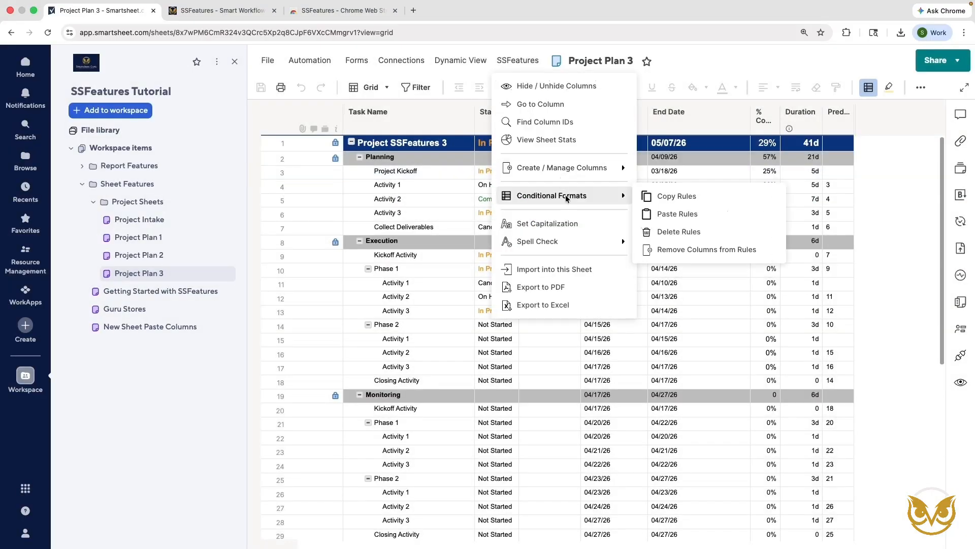
{"action": "left_click", "coordinate": [711, 251]}
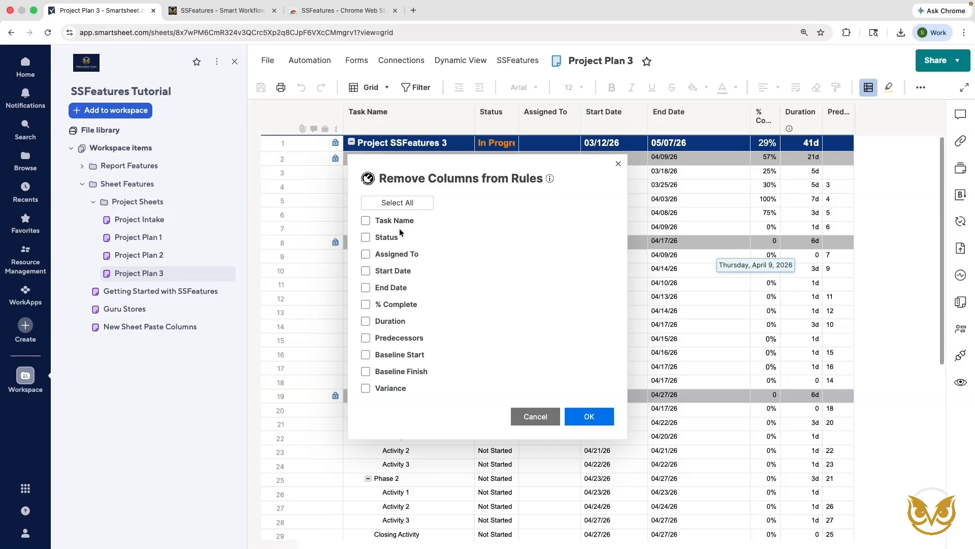
{"action": "left_click", "coordinate": [366, 237]}
{"action": "left_click", "coordinate": [589, 416]}
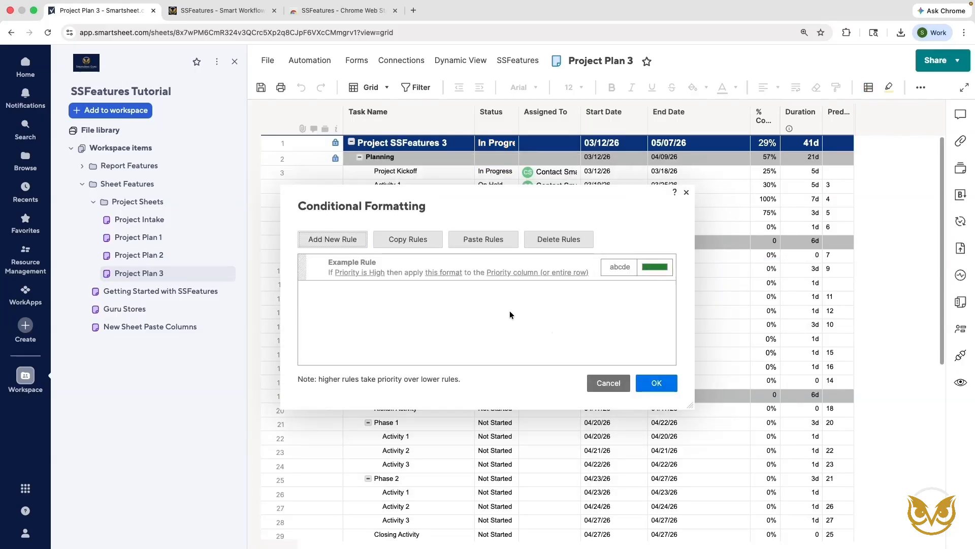
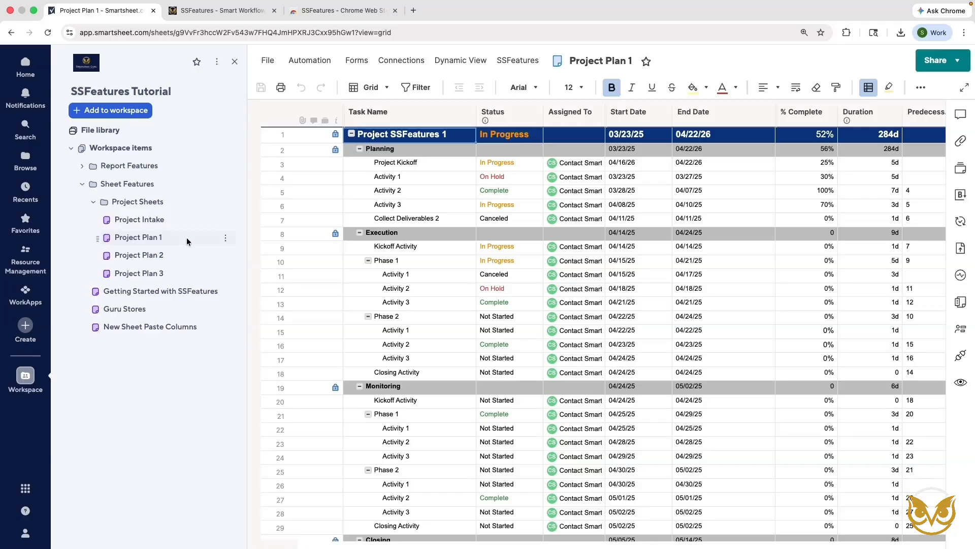
Open the Alert Assigned To automation workflow of Project Plan 1 for editing and check the SSFeatures style improvements setting
{"action": "left_click", "coordinate": [312, 60]}
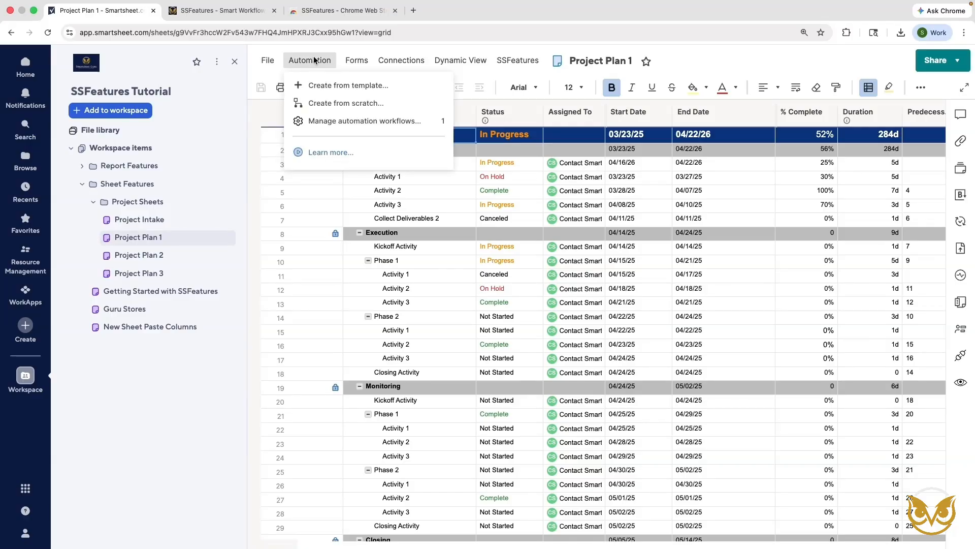
{"action": "left_click", "coordinate": [352, 123]}
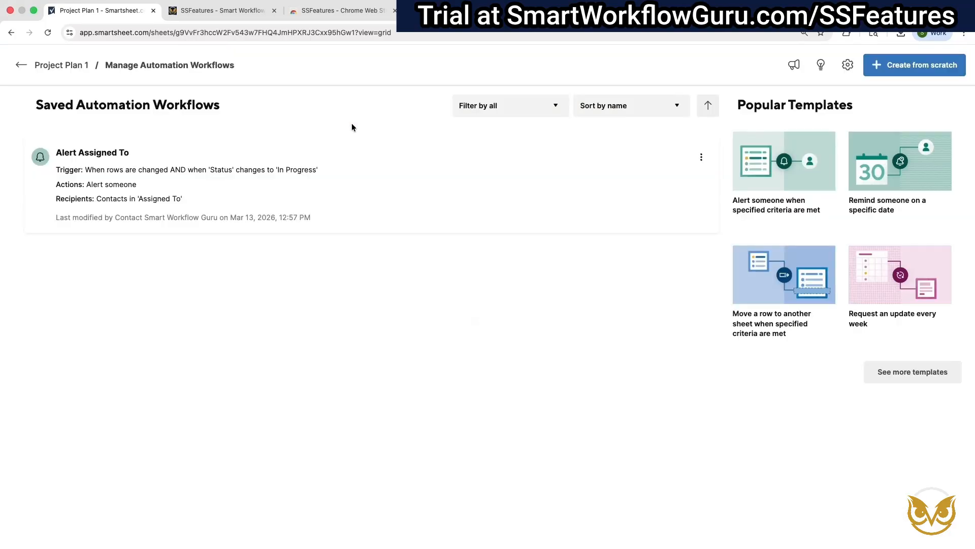
{"action": "mouse_move", "coordinate": [643, 152]}
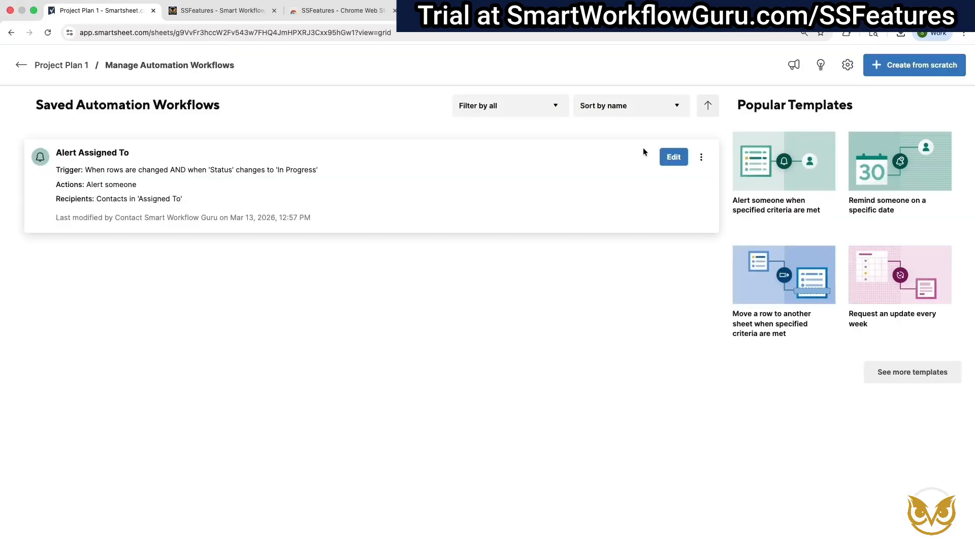
{"action": "left_click", "coordinate": [674, 157]}
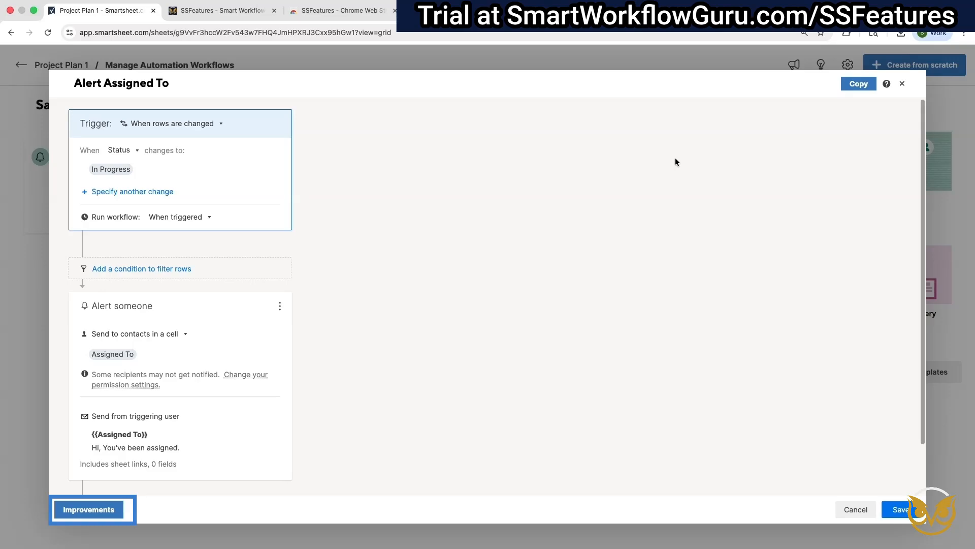
{"action": "left_click", "coordinate": [107, 512]}
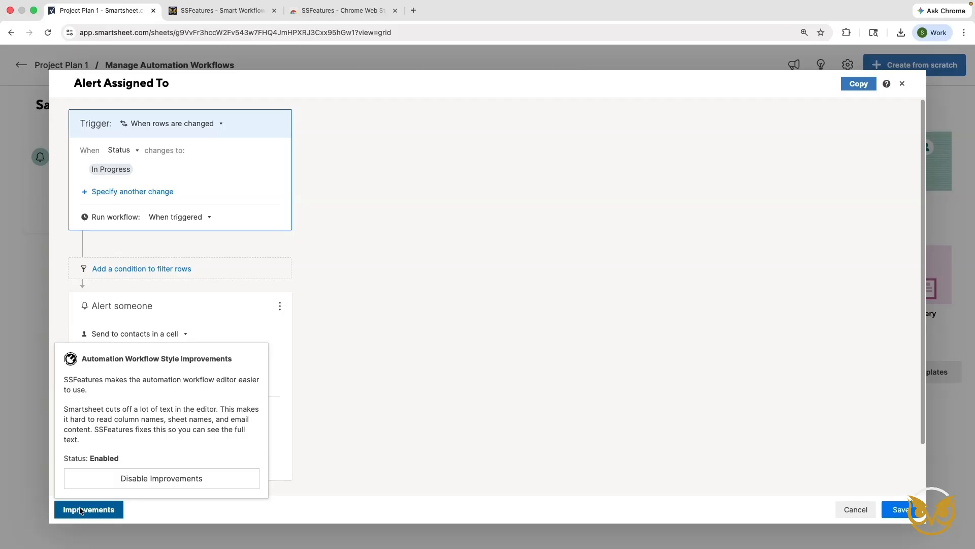
Add a condition where 'Really Long Column Name - Needs SSFeatures to See' contains 'a' and save the workflow
{"action": "left_click", "coordinate": [182, 273]}
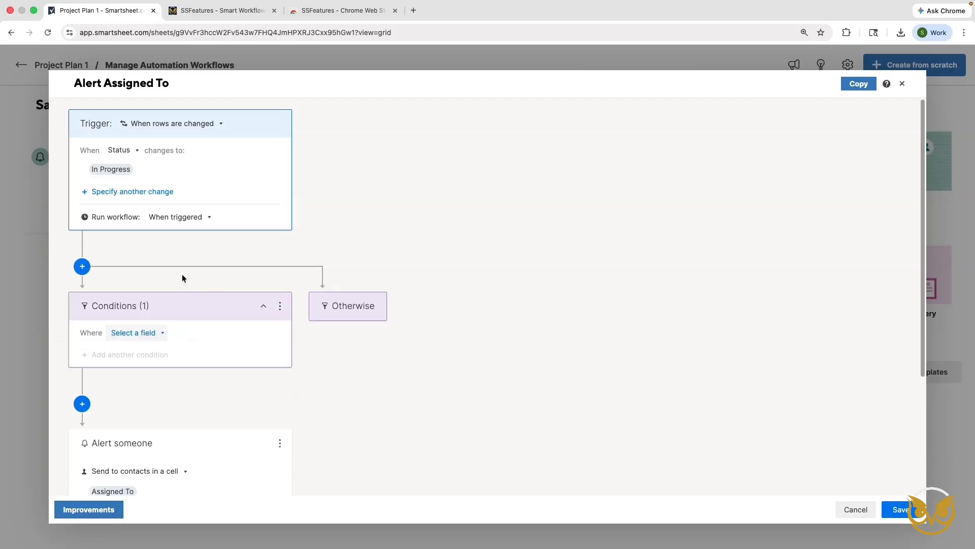
{"action": "left_click", "coordinate": [158, 333]}
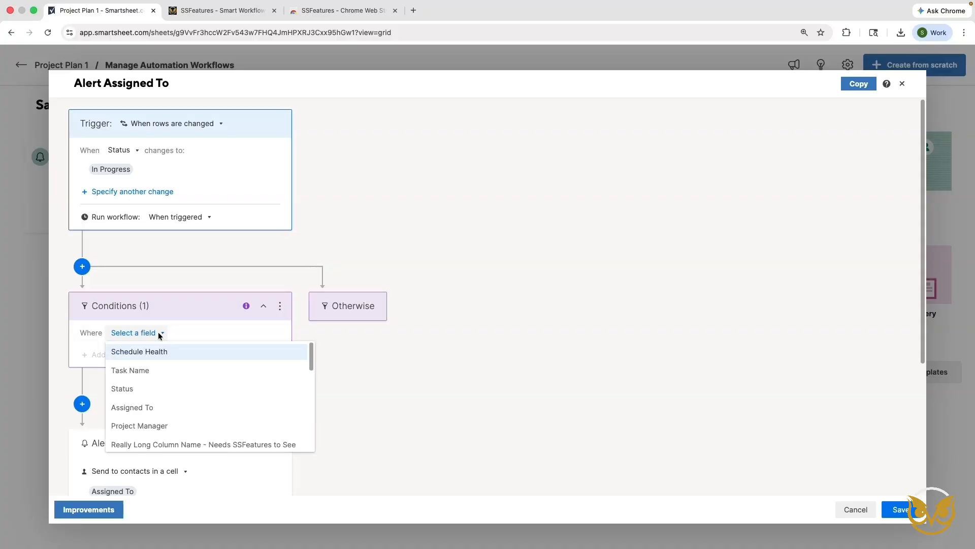
{"action": "left_click", "coordinate": [234, 443]}
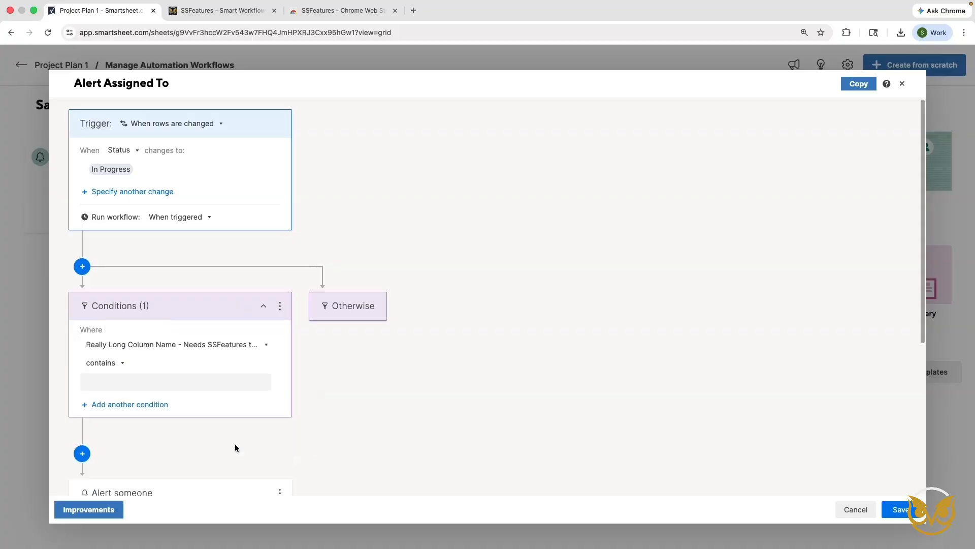
{"action": "left_click", "coordinate": [184, 385]}
{"action": "type", "text": "a"}
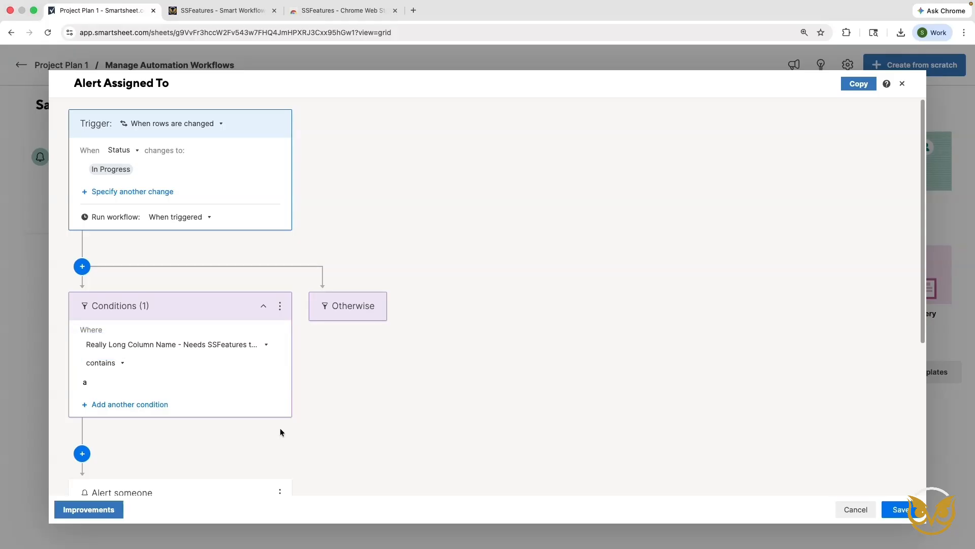
{"action": "left_click", "coordinate": [906, 509]}
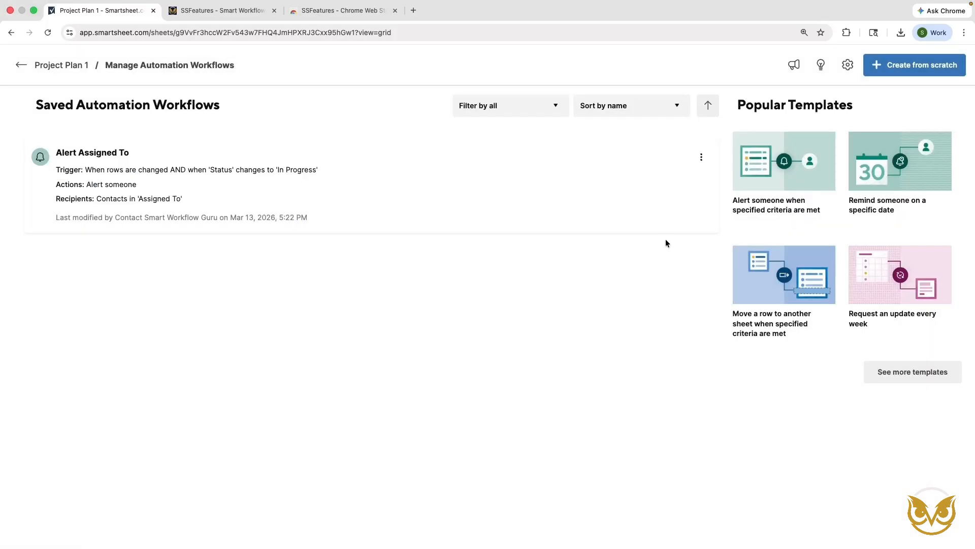
Delete the condition from the Alert Assigned To workflow, then copy the workflow with SSFeatures and save it
{"action": "left_click", "coordinate": [674, 157]}
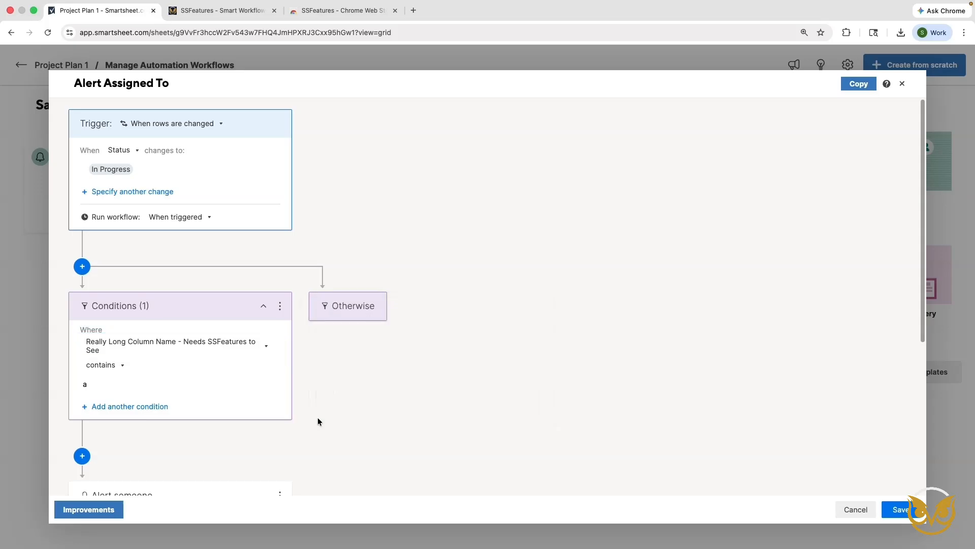
{"action": "left_click", "coordinate": [281, 308]}
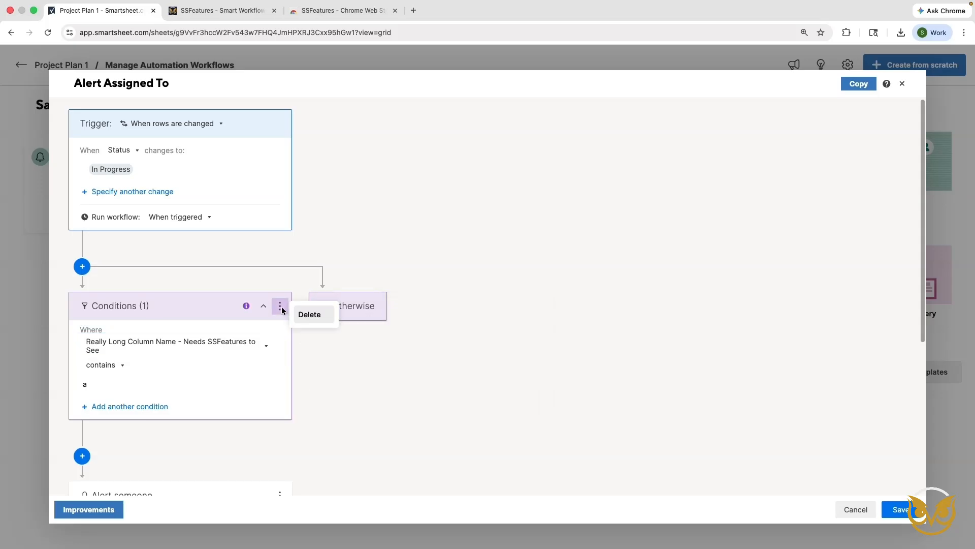
{"action": "left_click", "coordinate": [309, 315]}
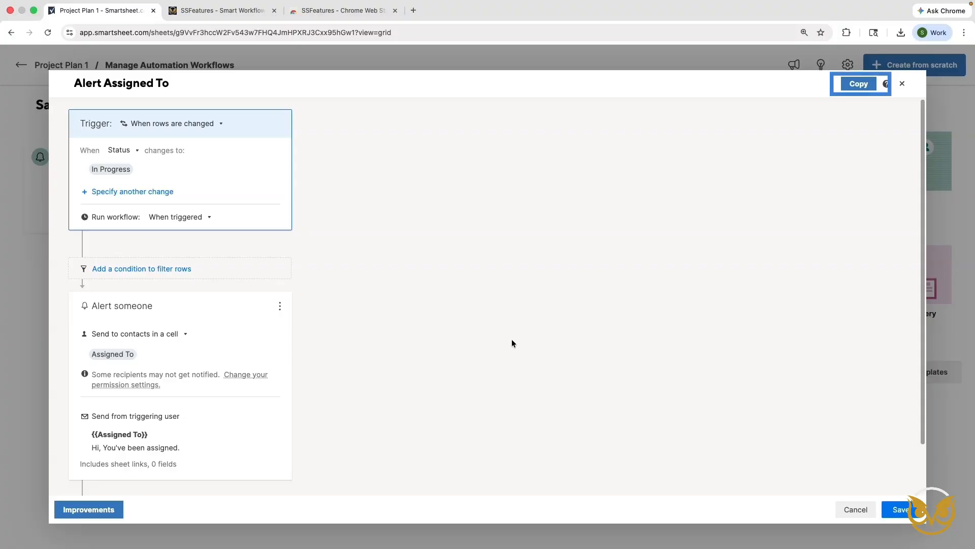
{"action": "left_click", "coordinate": [864, 90]}
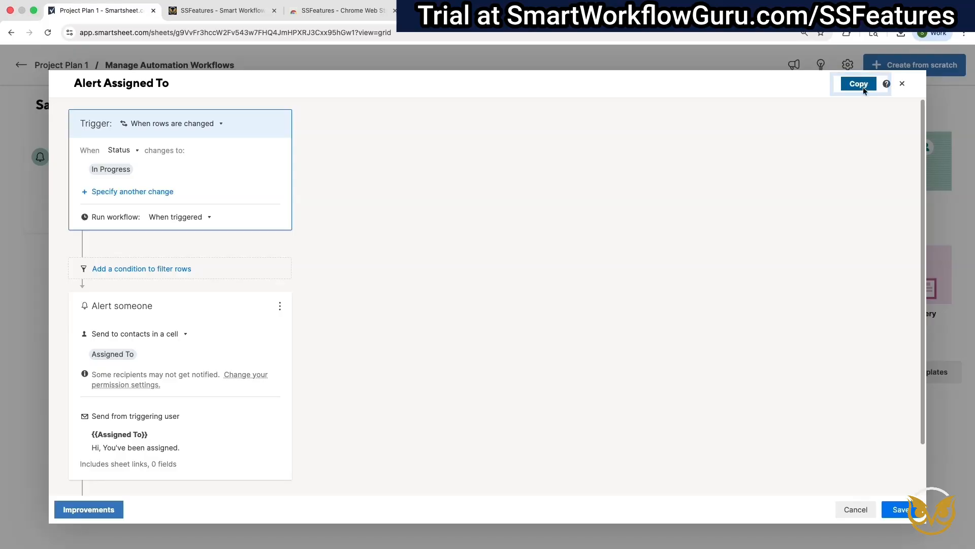
{"action": "left_click", "coordinate": [900, 510]}
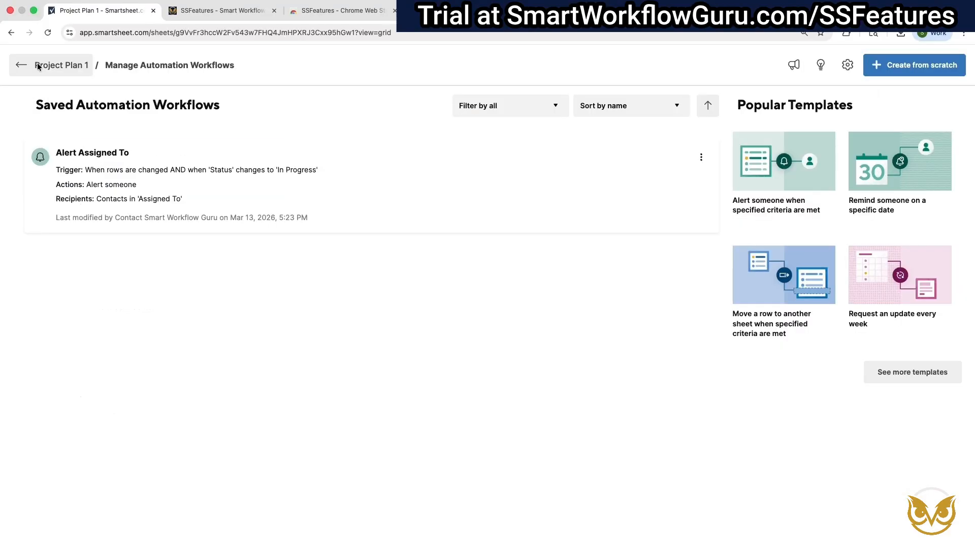
Paste the copied Alert Assigned To workflow into a new automation workflow in Project Plan 2 and save it
{"action": "left_click", "coordinate": [40, 65]}
{"action": "left_click", "coordinate": [160, 252]}
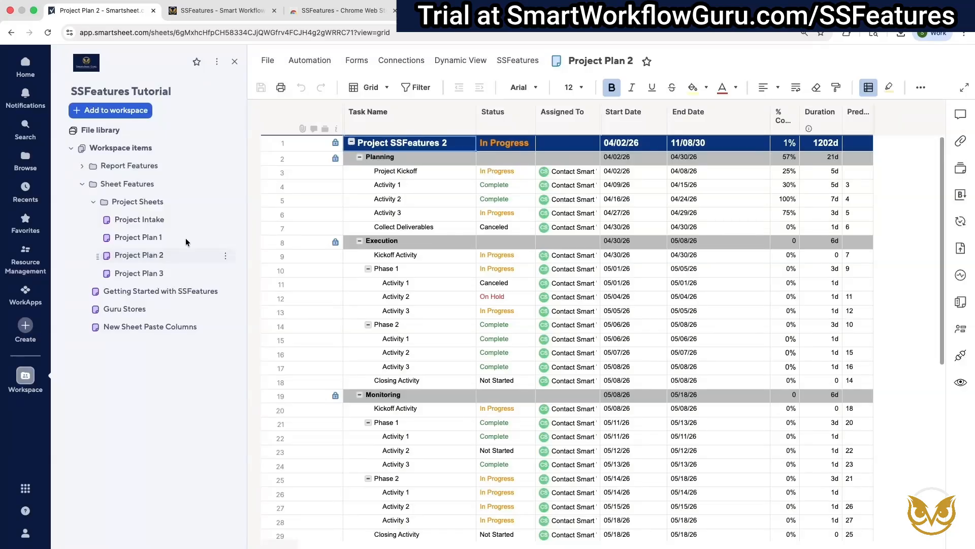
{"action": "left_click", "coordinate": [322, 62]}
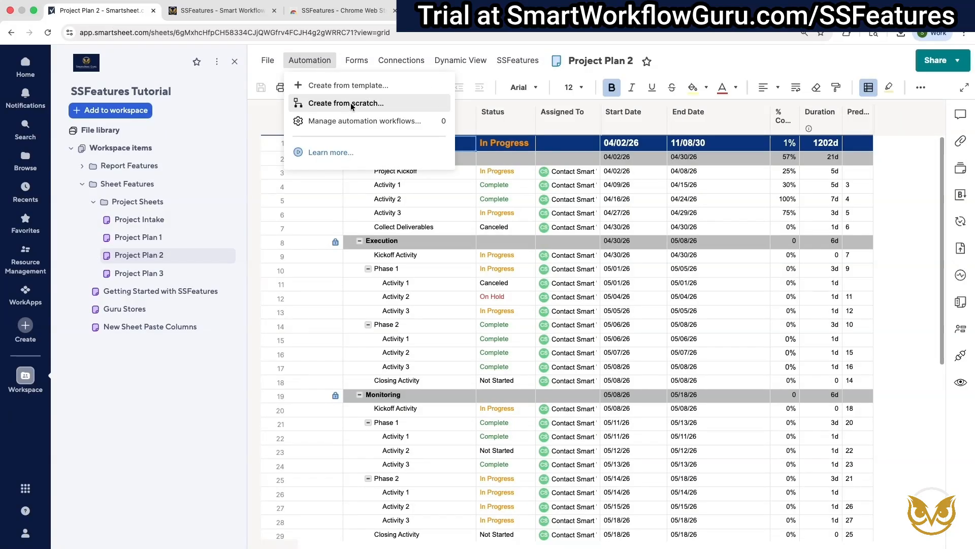
{"action": "left_click", "coordinate": [350, 122]}
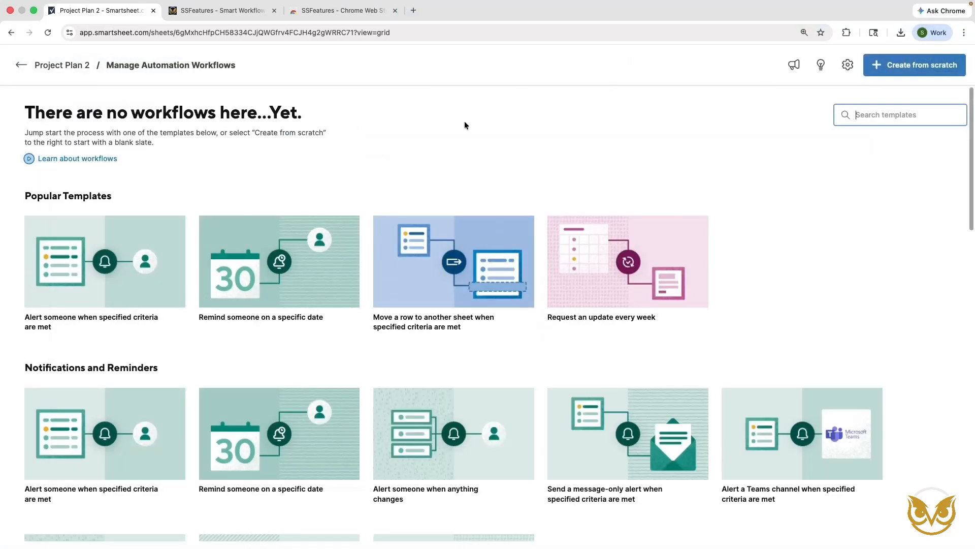
{"action": "left_click", "coordinate": [906, 68]}
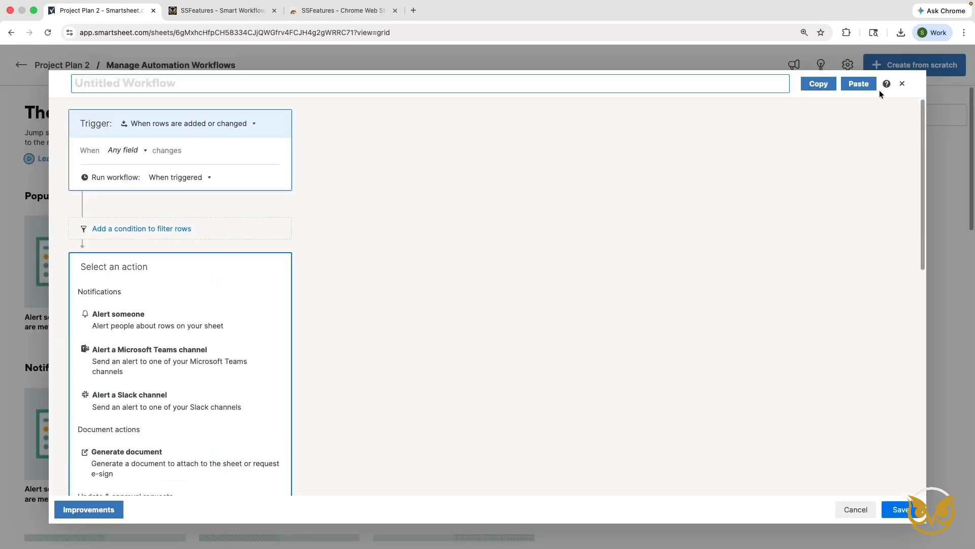
{"action": "left_click", "coordinate": [864, 86]}
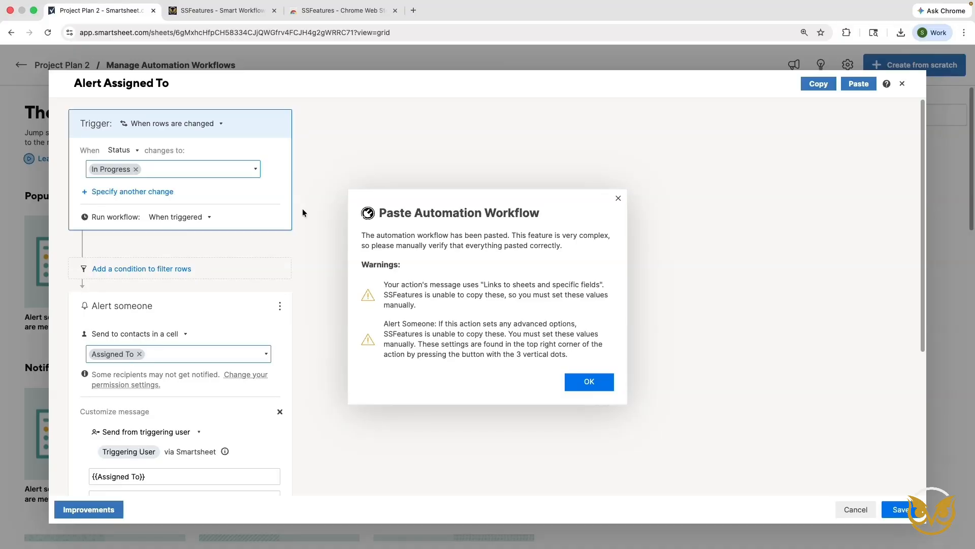
{"action": "left_click", "coordinate": [608, 389]}
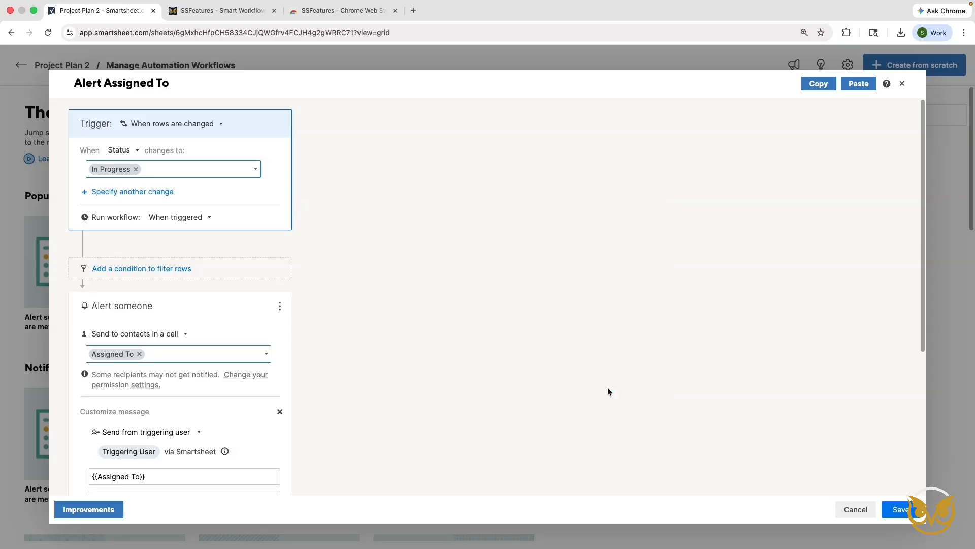
{"action": "left_click", "coordinate": [901, 510]}
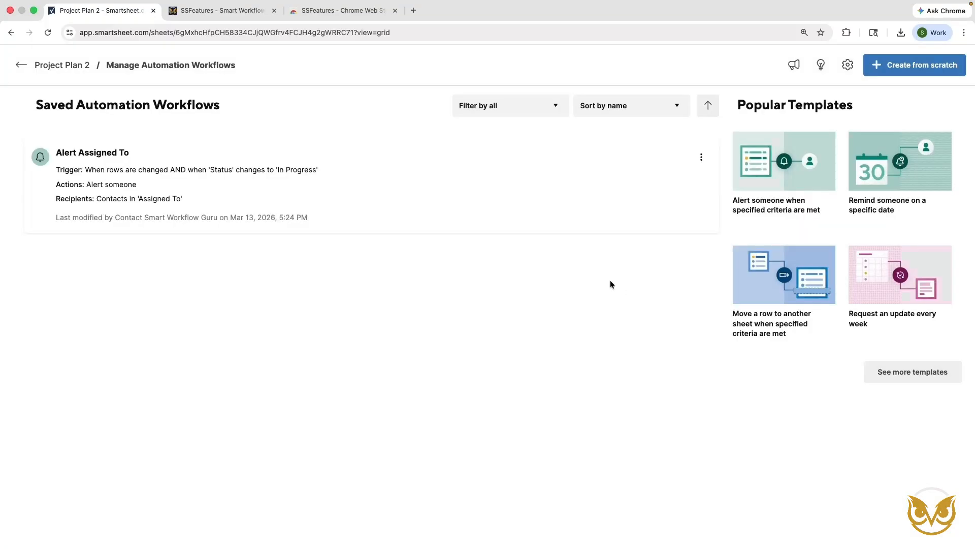
Show the sheet summary of Project Plan 1 and open the Project Intake sheet in a separate browser tab
{"action": "left_click", "coordinate": [52, 67]}
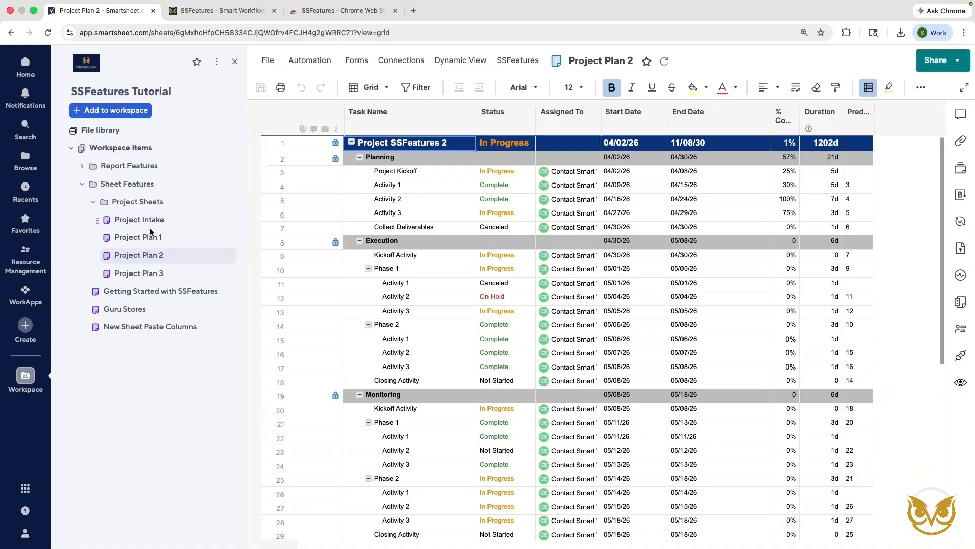
{"action": "left_click", "coordinate": [153, 239]}
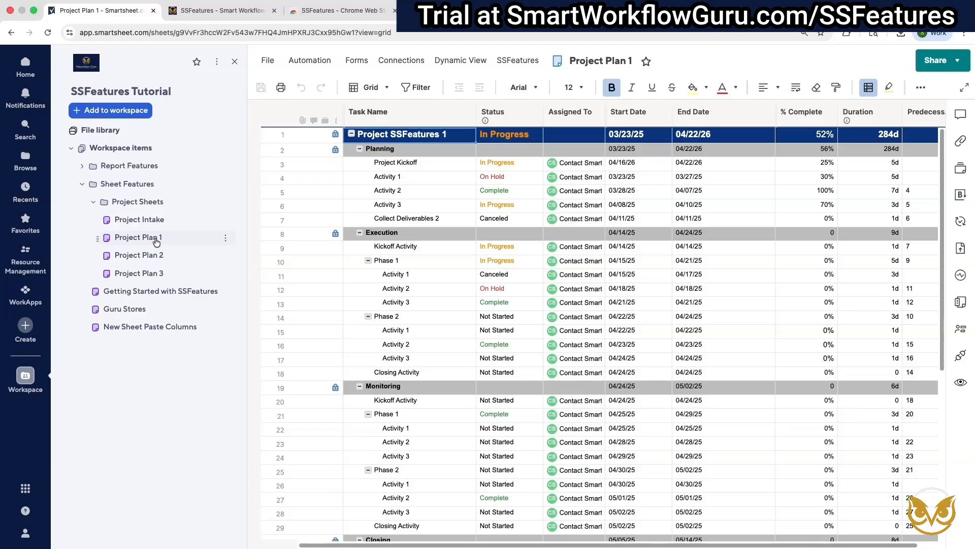
{"action": "left_click", "coordinate": [963, 304]}
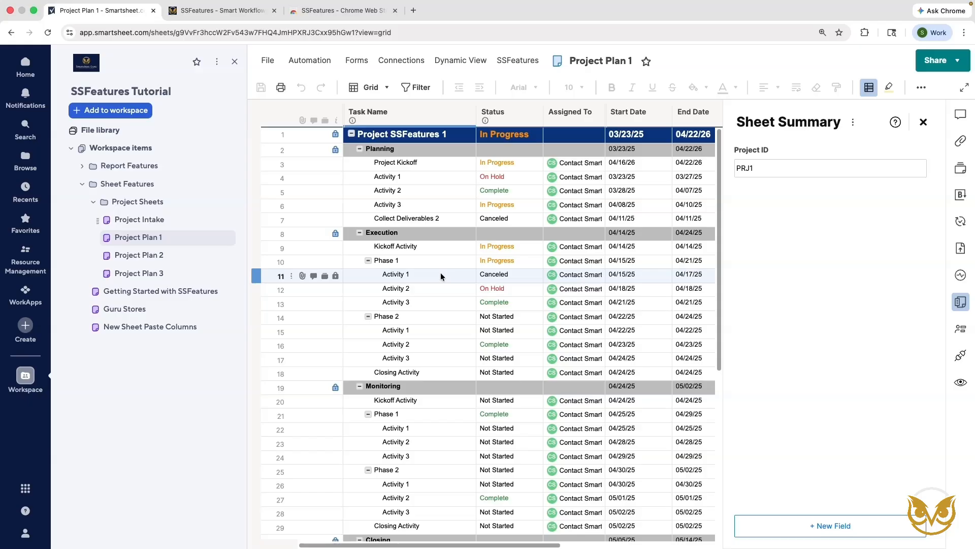
{"action": "left_click", "coordinate": [161, 220]}
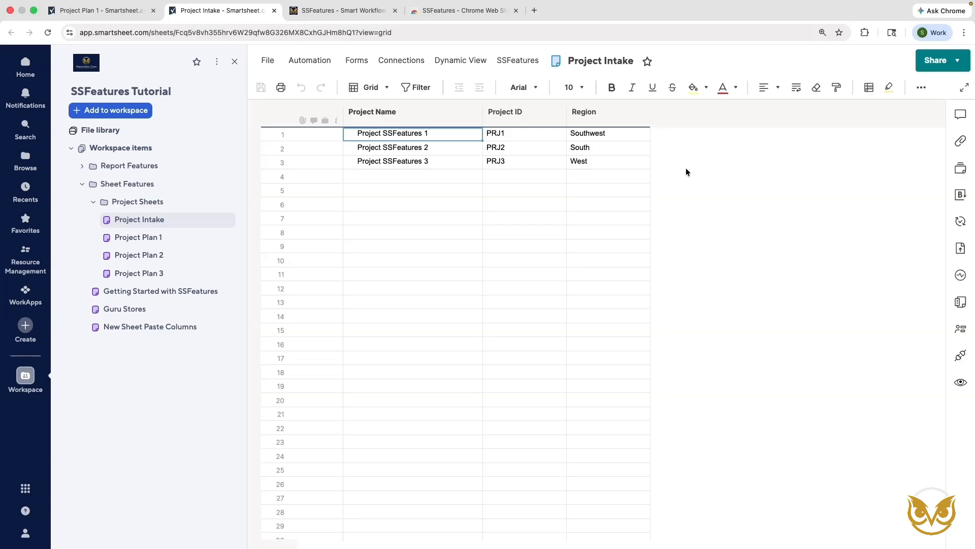
Insert two new columns before Task Name in the Project Plan 1 sheet
{"action": "left_click", "coordinate": [101, 19]}
{"action": "left_click", "coordinate": [395, 120]}
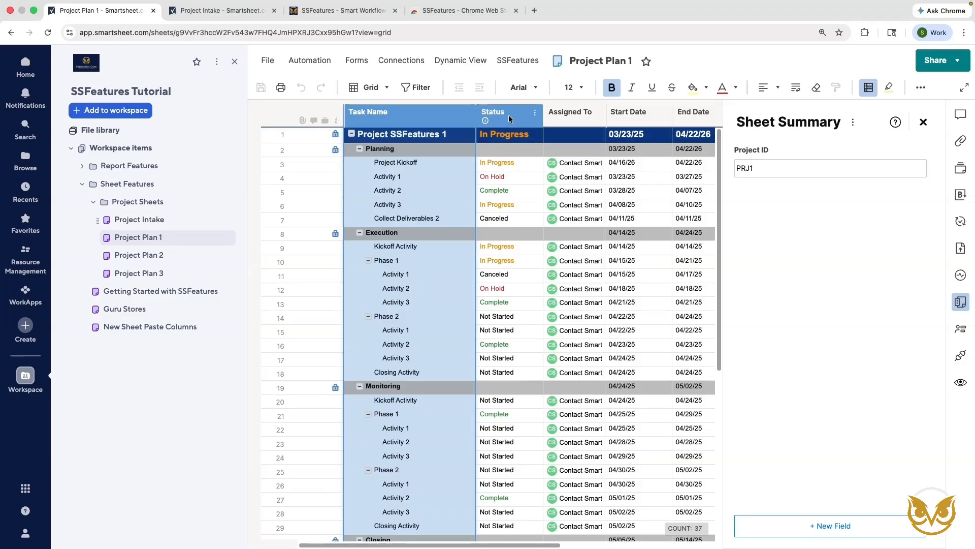
{"action": "left_click", "coordinate": [508, 115], "text": "shift"}
{"action": "right_click", "coordinate": [508, 115]}
{"action": "left_click", "coordinate": [573, 135]}
Rename the two new columns as Project Name and Region
{"action": "double_click", "coordinate": [386, 115]}
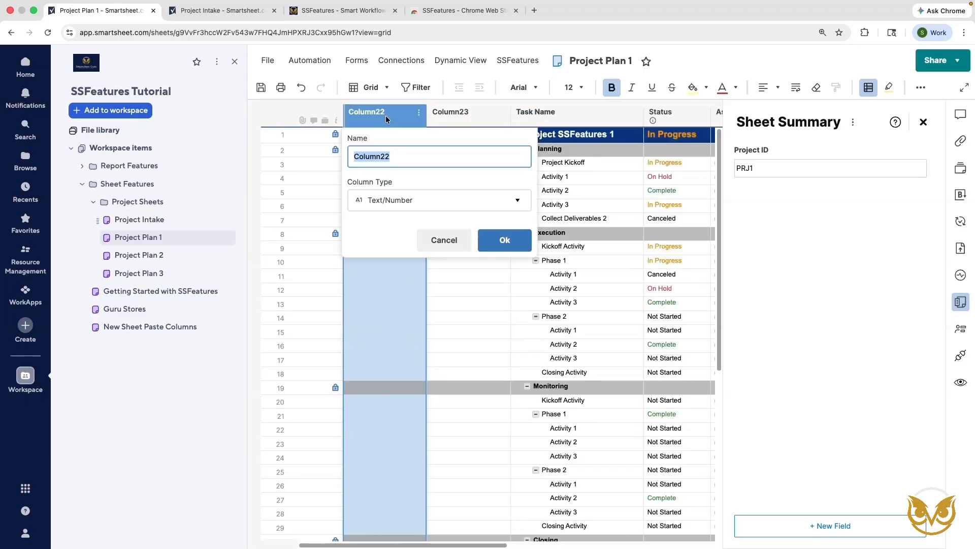
{"action": "type", "text": "Project Name"}
{"action": "key", "text": "Return"}
{"action": "double_click", "coordinate": [475, 112]}
{"action": "type", "text": "Region"}
{"action": "key", "text": "Return"}
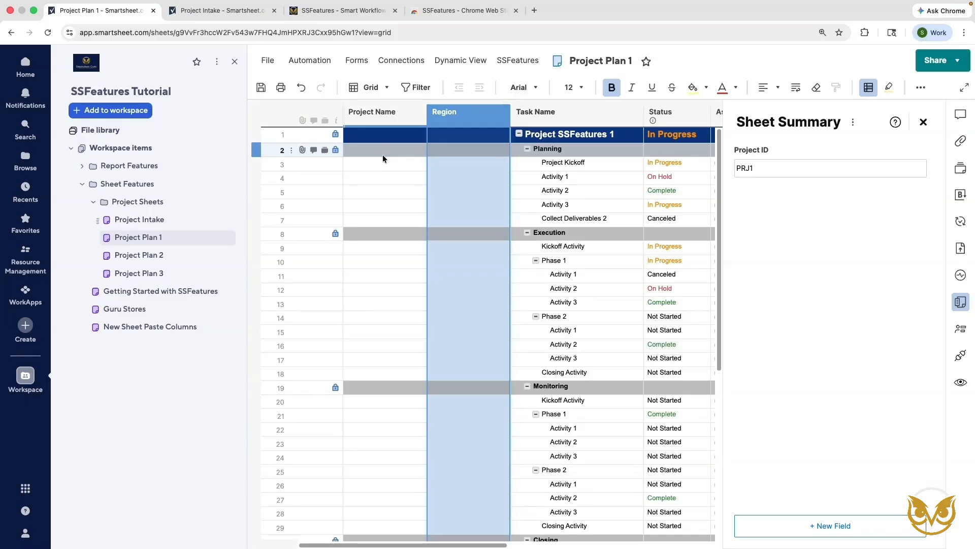
Start bulk creation of cross-sheet references in Project Plan 1 from the Project Name, Project ID and Region columns of Project Intake
{"action": "left_click", "coordinate": [376, 163]}
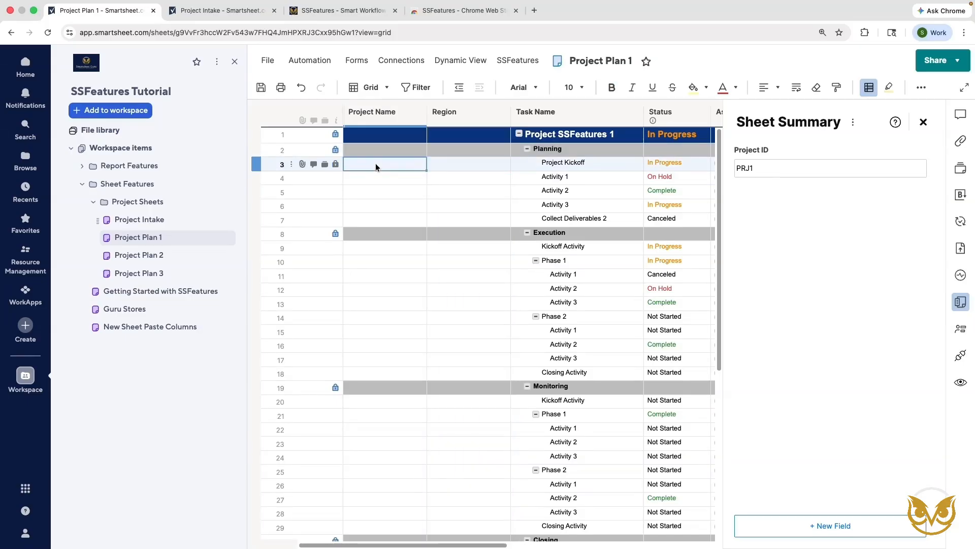
{"action": "right_click", "coordinate": [377, 163]}
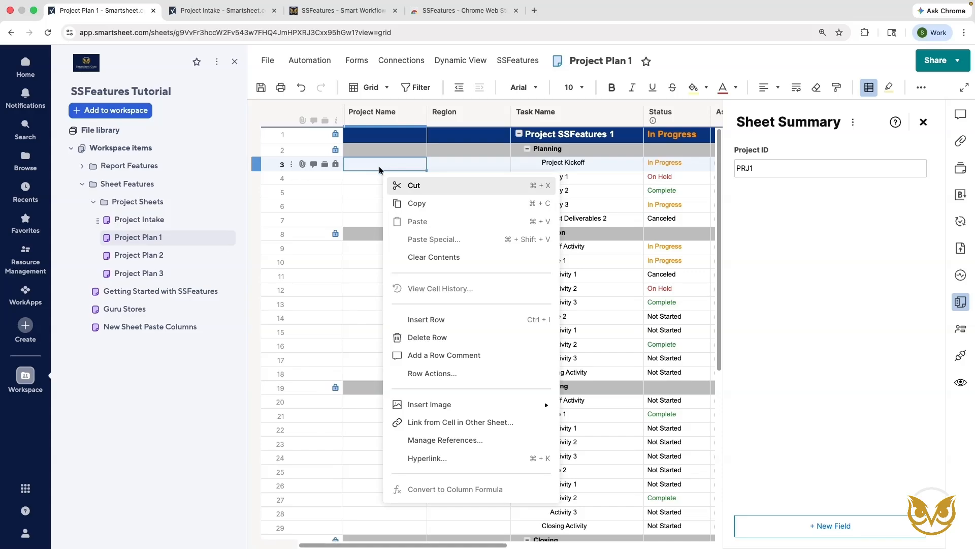
{"action": "left_click", "coordinate": [477, 442]}
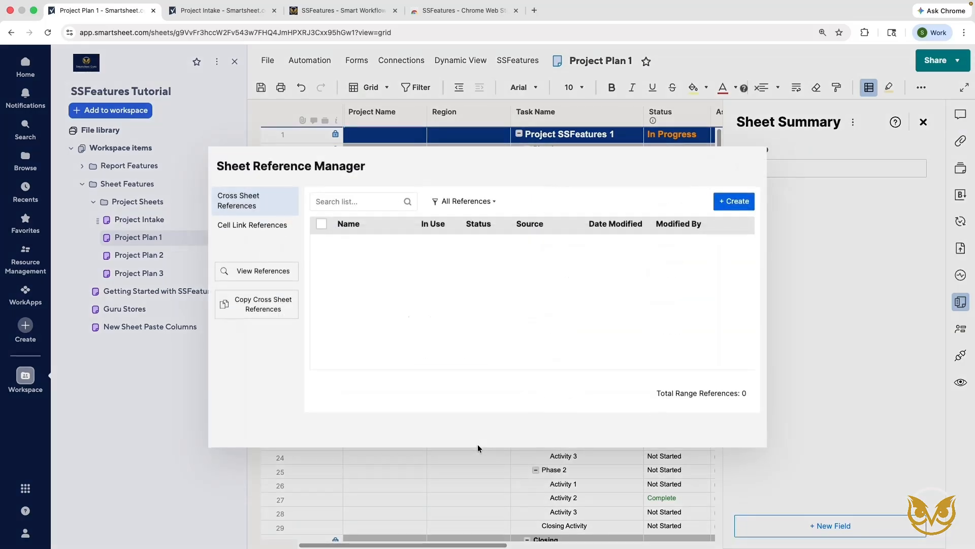
{"action": "left_click", "coordinate": [734, 201]}
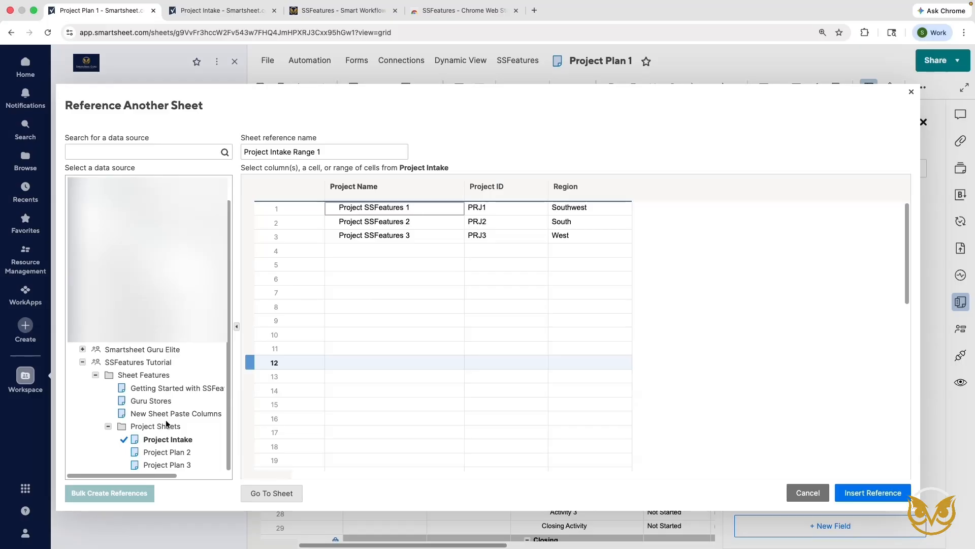
{"action": "left_click", "coordinate": [354, 186]}
{"action": "left_click", "coordinate": [595, 184], "text": "super"}
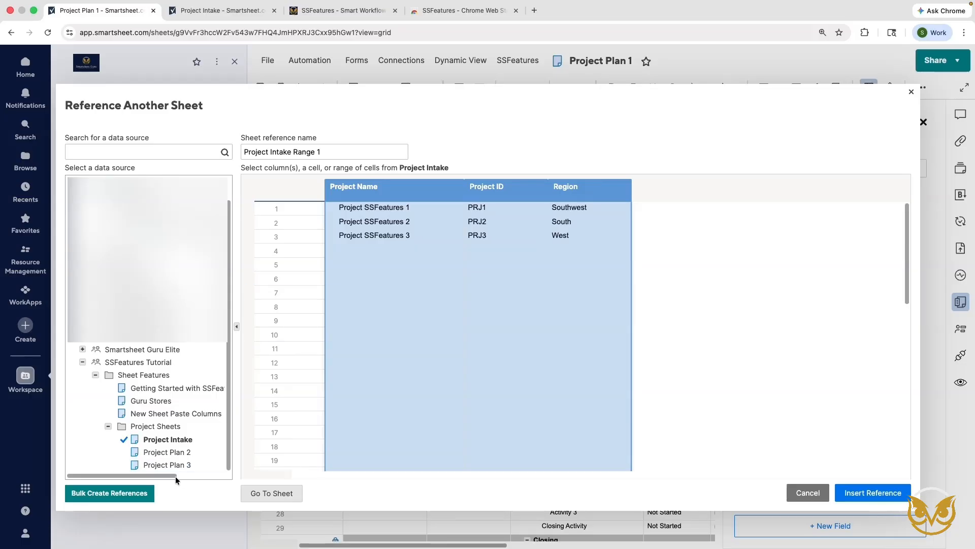
{"action": "left_click", "coordinate": [115, 495]}
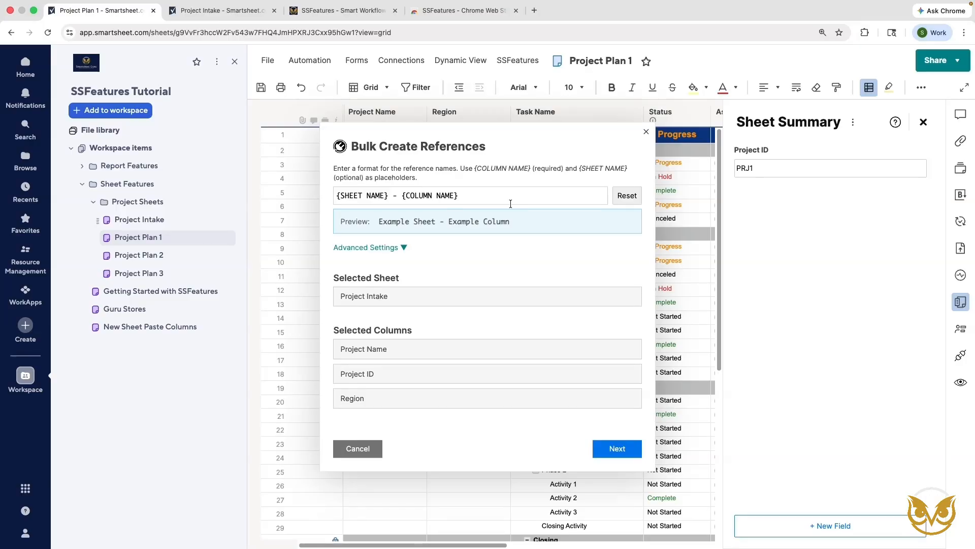
Set the reference name format to {SHEET NAME} | {COLUMN NAME}, create the references and save the sheet to reload it
{"action": "left_click", "coordinate": [397, 197]}
{"action": "key", "text": "BackSpace"}
{"action": "type", "text": "|"}
{"action": "left_click", "coordinate": [405, 248]}
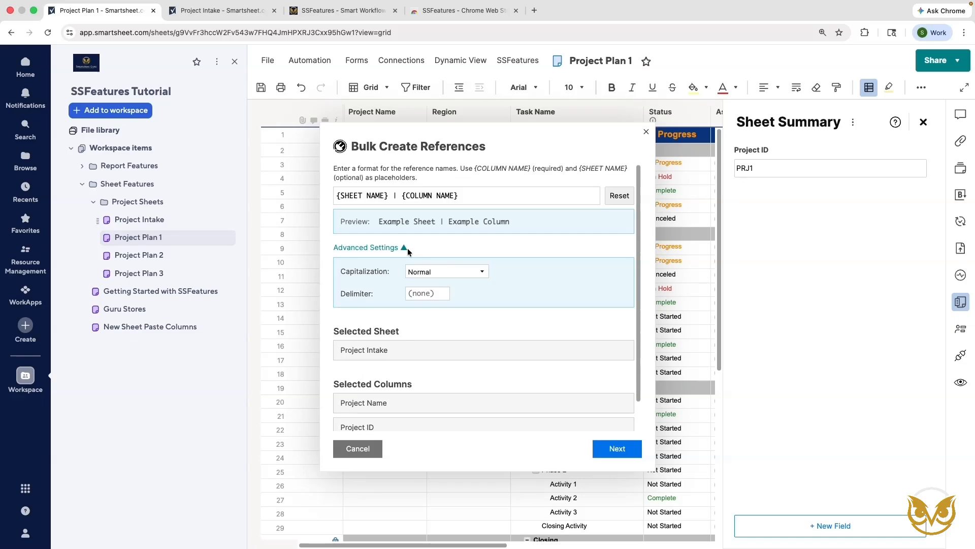
{"action": "left_click", "coordinate": [477, 270]}
{"action": "left_click", "coordinate": [477, 270]}
{"action": "scroll", "coordinate": [557, 285], "scroll_direction": "down", "scroll_amount": 1}
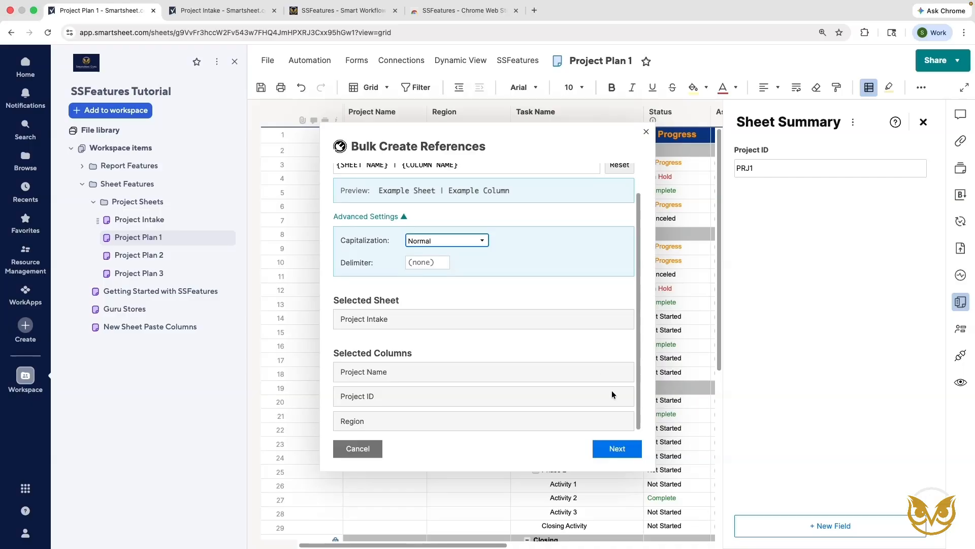
{"action": "left_click", "coordinate": [632, 450]}
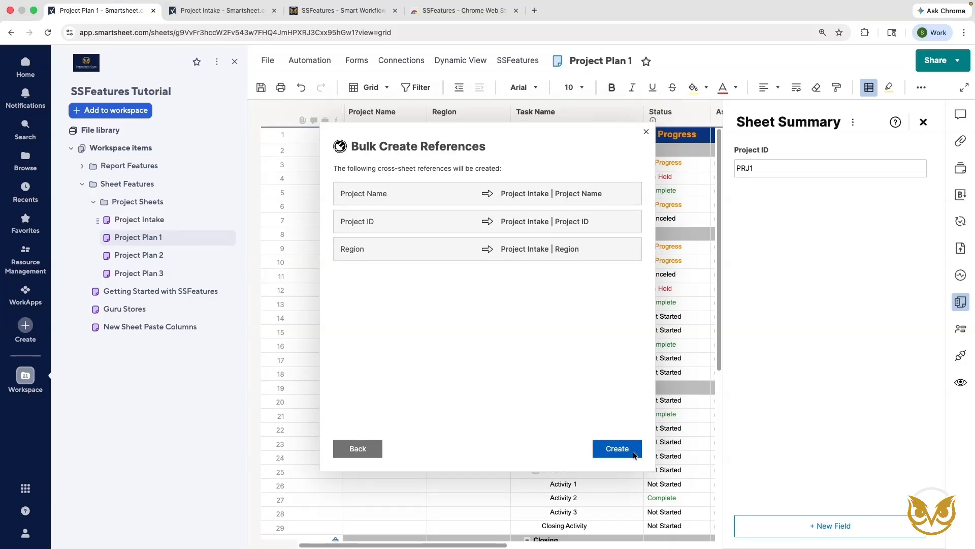
{"action": "left_click", "coordinate": [634, 454]}
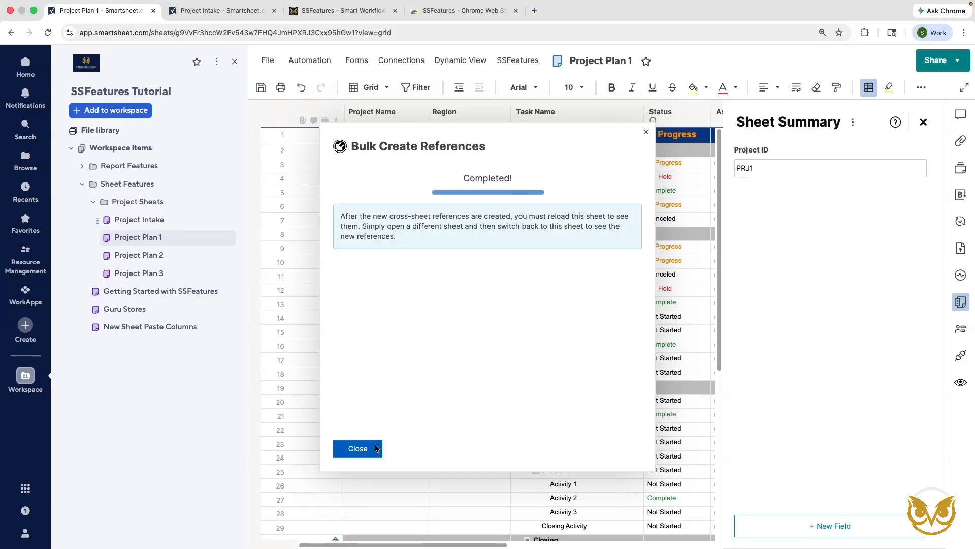
{"action": "left_click", "coordinate": [373, 449]}
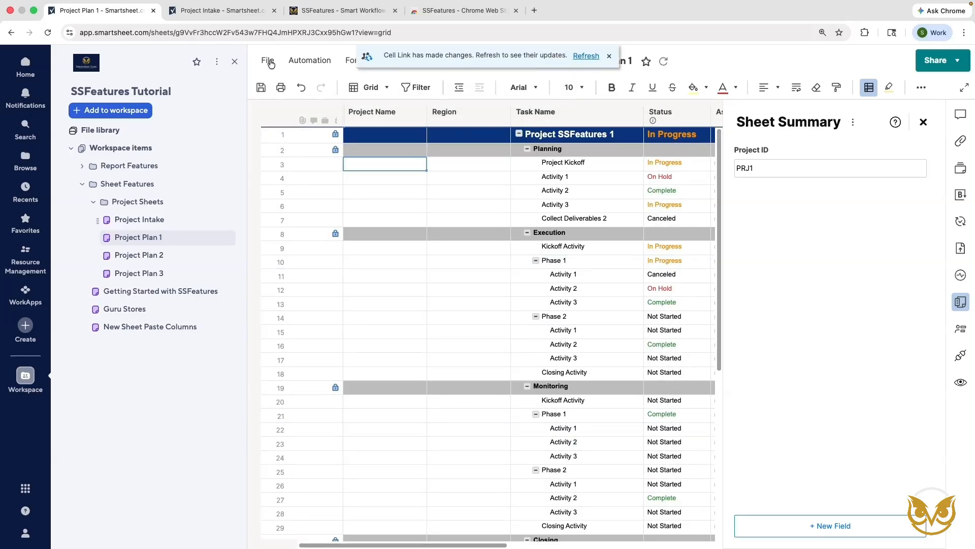
{"action": "left_click", "coordinate": [261, 87]}
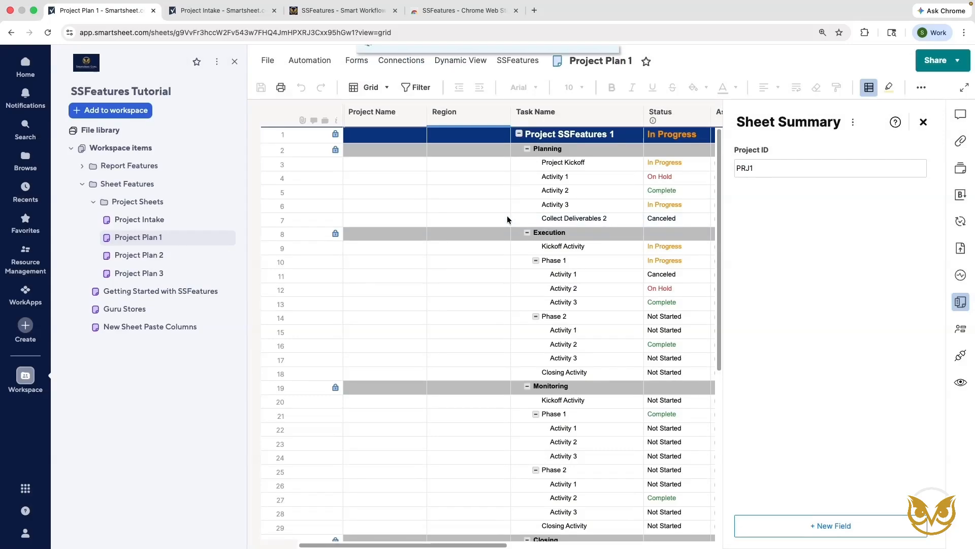
View the cross-sheet references of Project Plan 1 in detail and export the list
{"action": "right_click", "coordinate": [402, 166]}
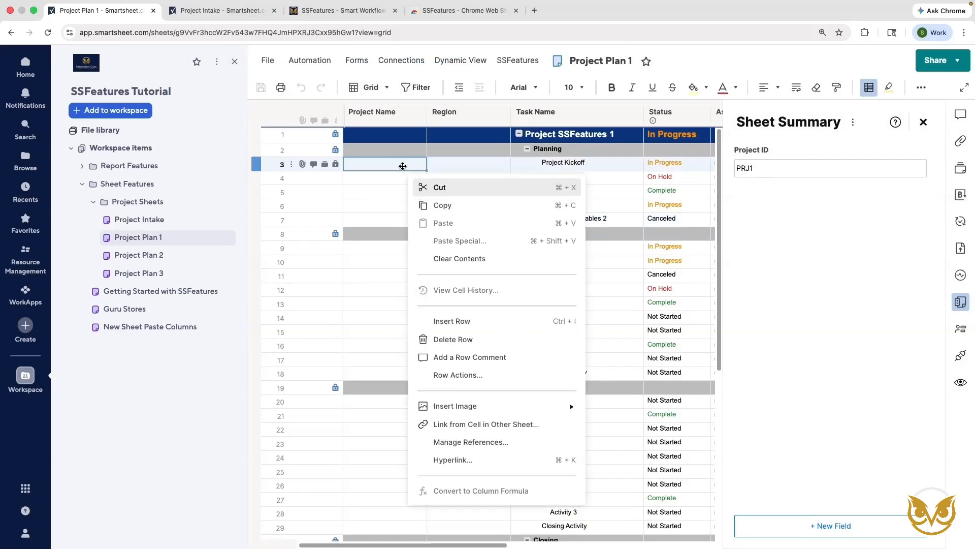
{"action": "left_click", "coordinate": [482, 442]}
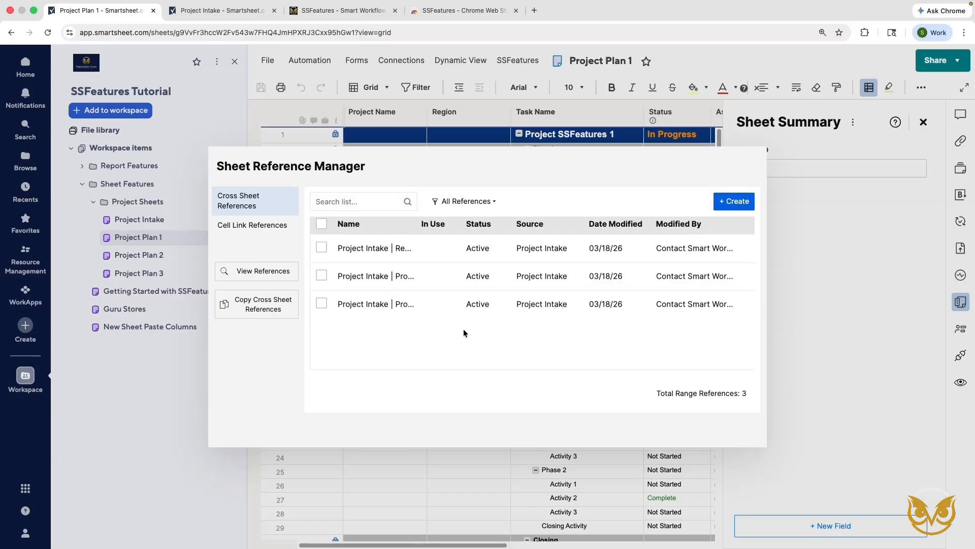
{"action": "left_click", "coordinate": [286, 273]}
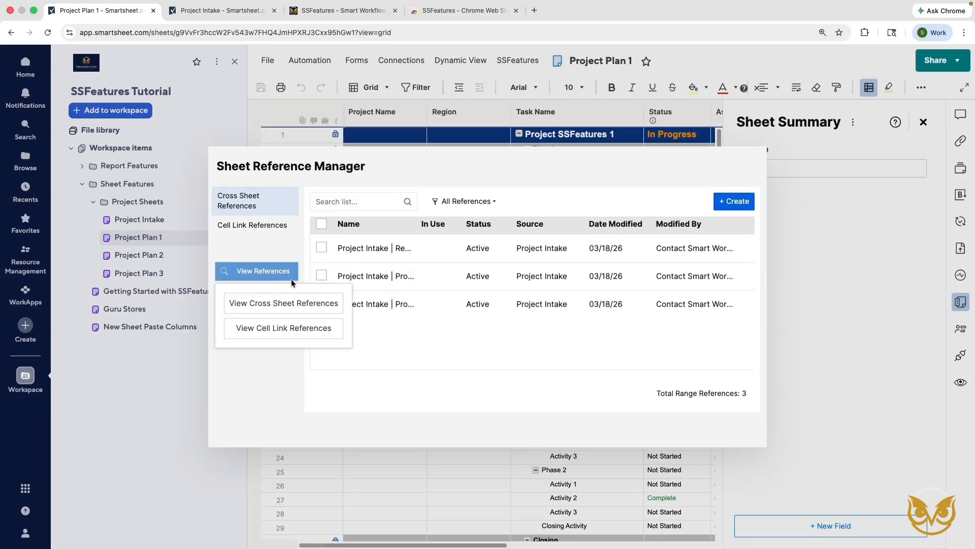
{"action": "left_click", "coordinate": [330, 305]}
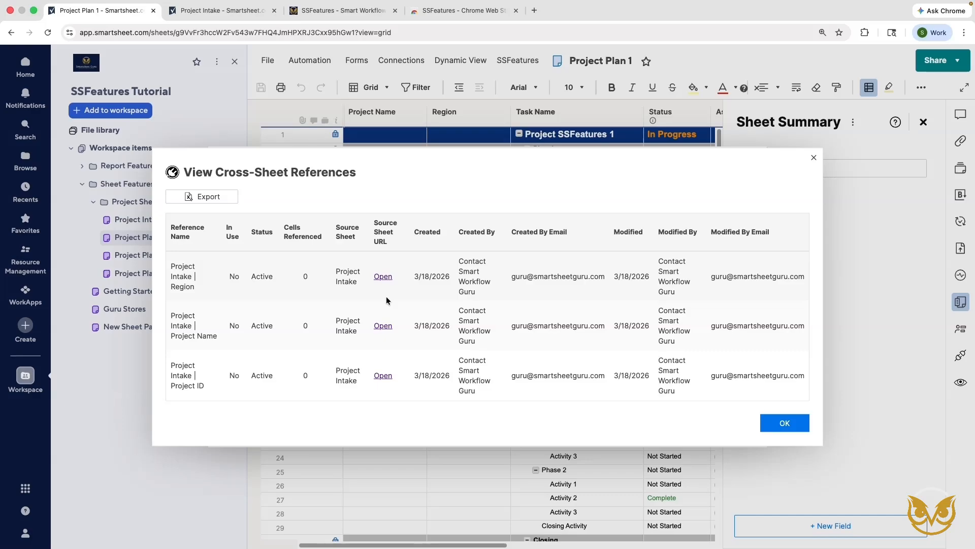
{"action": "left_click", "coordinate": [226, 197]}
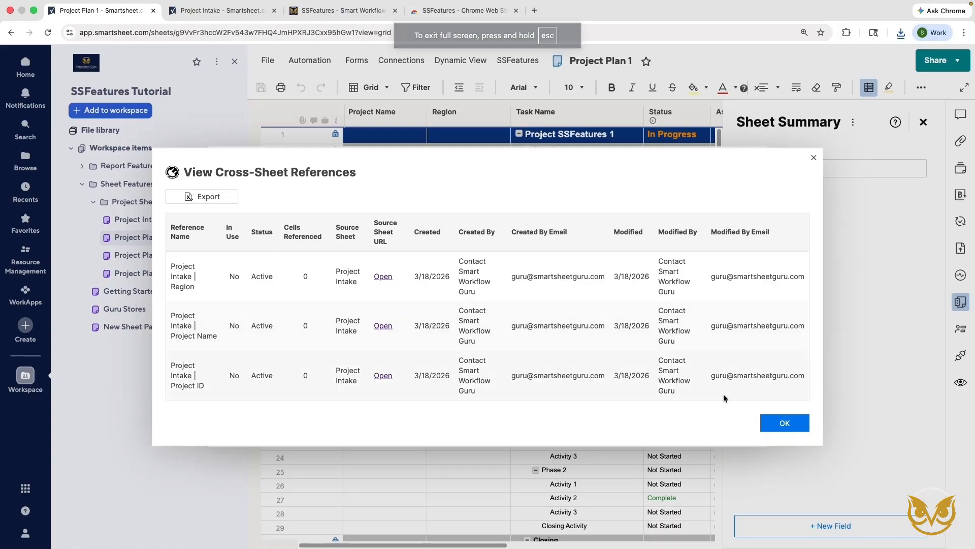
{"action": "left_click", "coordinate": [804, 424]}
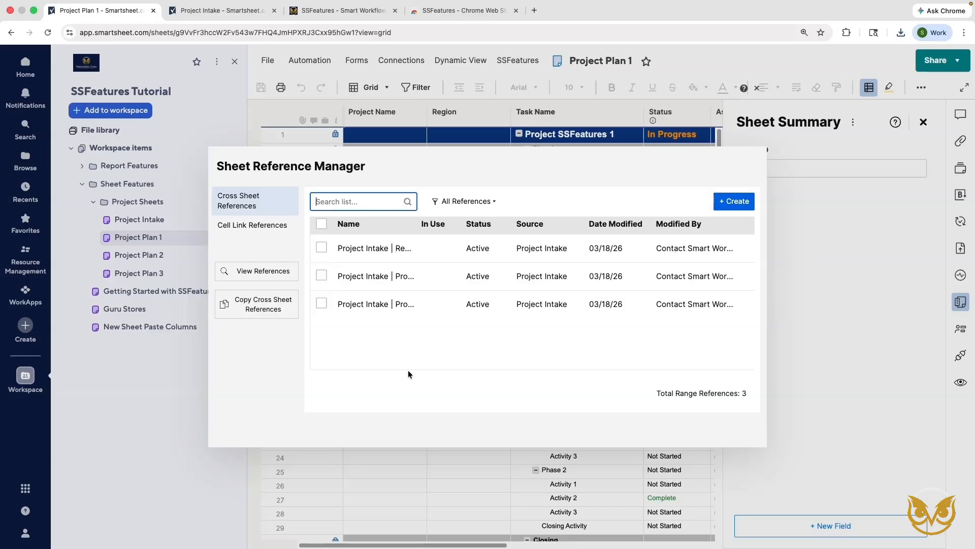
Look at the cross-sheet references offered for copying and close the reference manager without copying any
{"action": "left_click", "coordinate": [273, 306]}
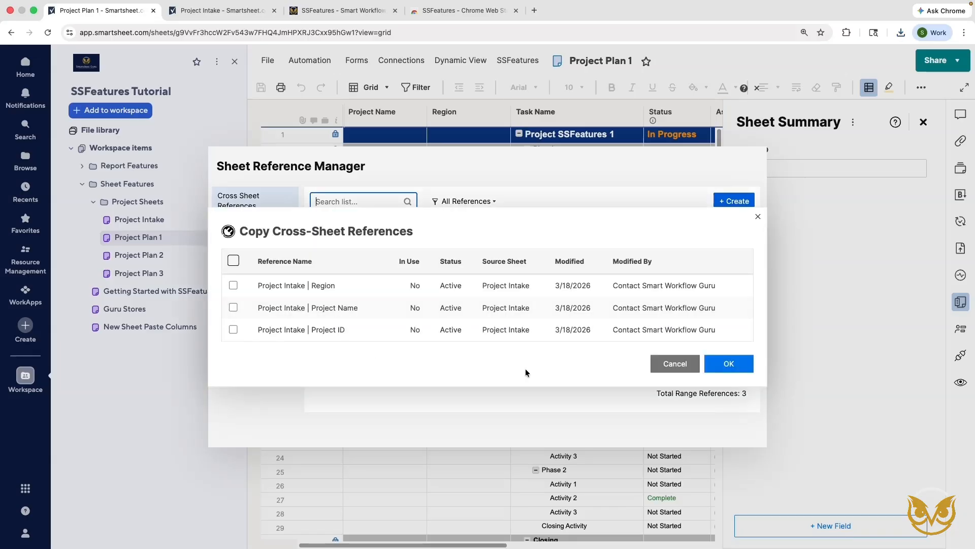
{"action": "left_click", "coordinate": [678, 364]}
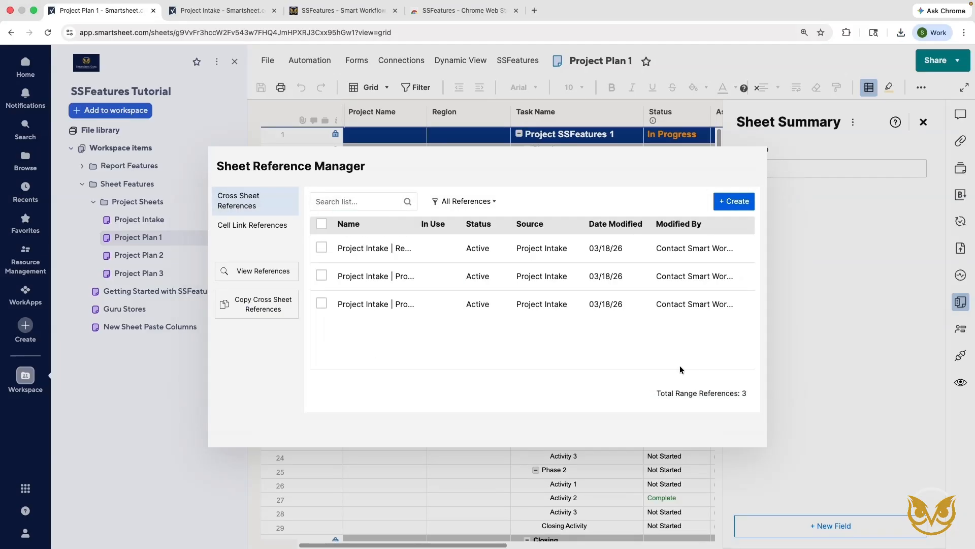
{"action": "left_click", "coordinate": [781, 325]}
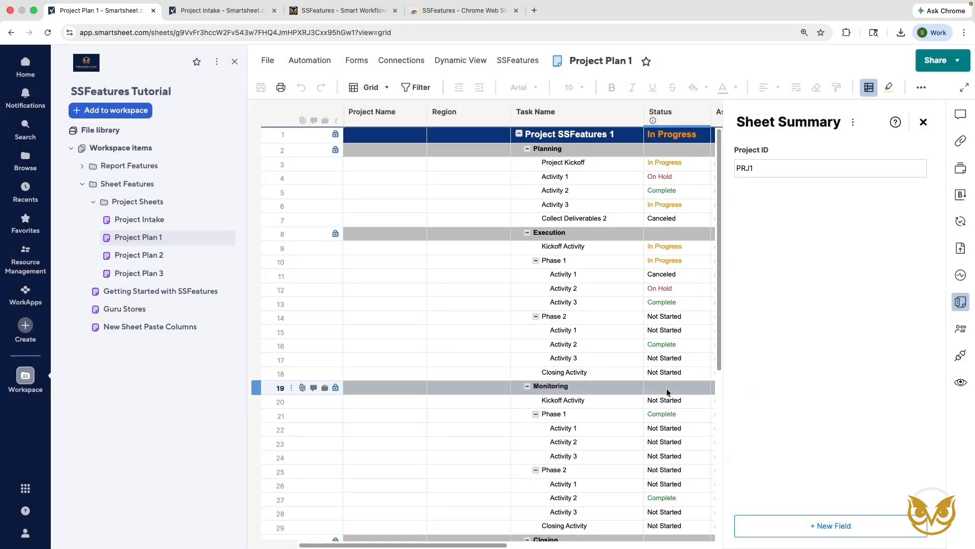
Enter =INDEX({Project Intake | Project Name}, MATCH([Project ID]#, {Project Intake | Project ID}, 0)) in row 3 of Project Name and copy the formula text
{"action": "left_click", "coordinate": [373, 166]}
{"action": "type", "text": "=index({Project intake | Project Name}, match([Project ID]#, {Project intake | Project ID})"}
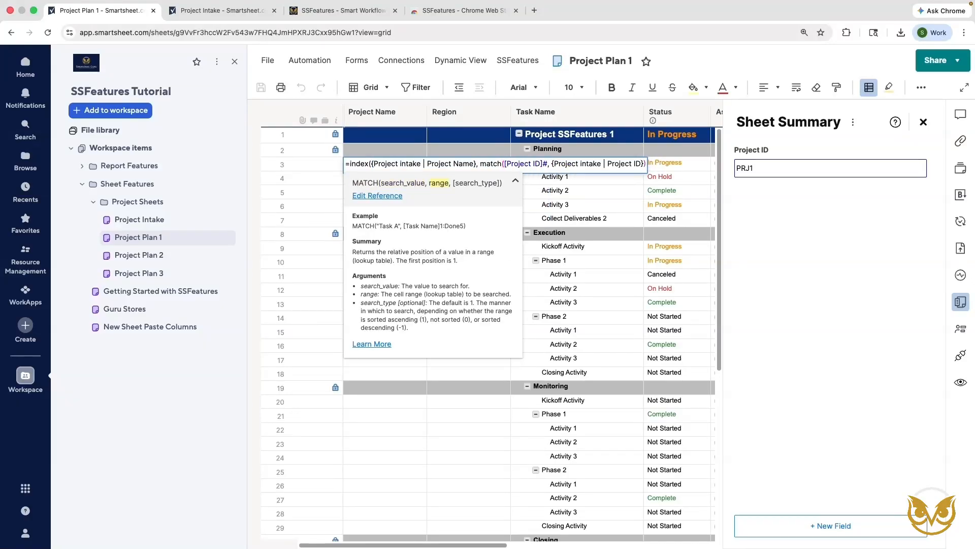
{"action": "type", "text": "}, 0))"}
{"action": "key", "text": "super+a"}
{"action": "key", "text": "super+c"}
{"action": "key", "text": "Return"}
Paste the formula into row 3 of the Region column and change its index reference to {Project Intake | Region}
{"action": "double_click", "coordinate": [473, 165]}
{"action": "key", "text": "super+v"}
{"action": "left_click_drag", "start_coordinate": [557, 164], "coordinate": [512, 167]}
{"action": "type", "text": "Region"}
{"action": "key", "text": "Return"}
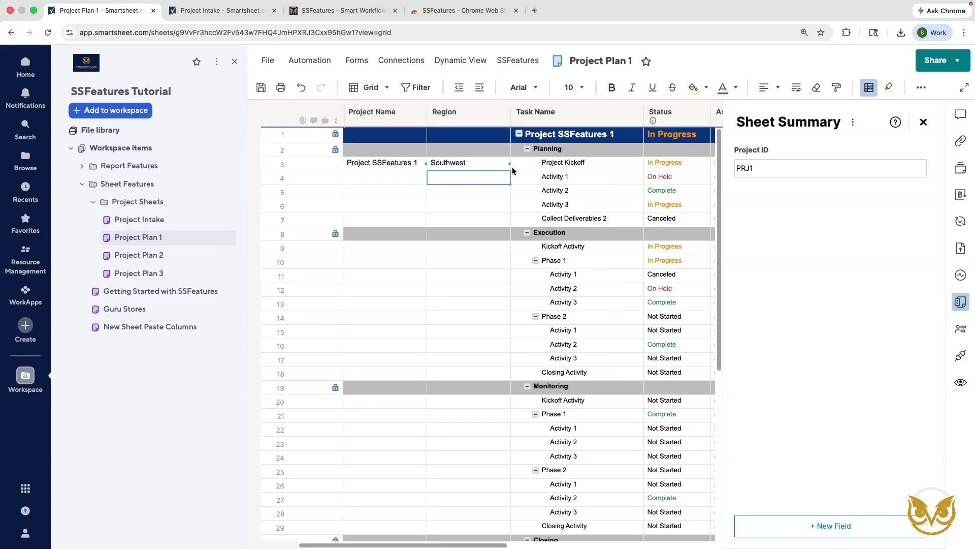
Convert the Region and Project Name formulas to column formulas and save the sheet
{"action": "right_click", "coordinate": [483, 164]}
{"action": "left_click", "coordinate": [559, 483]}
{"action": "right_click", "coordinate": [367, 162]}
{"action": "left_click", "coordinate": [445, 483]}
{"action": "left_click", "coordinate": [259, 87]}
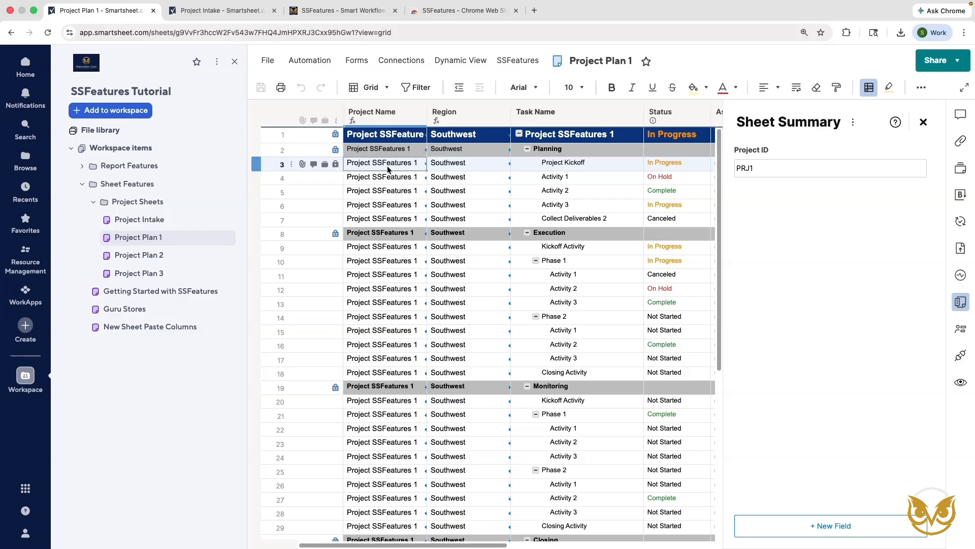
Copy all three Project Intake cross-sheet references from Project Plan 1 and close the reference manager
{"action": "right_click", "coordinate": [387, 165]}
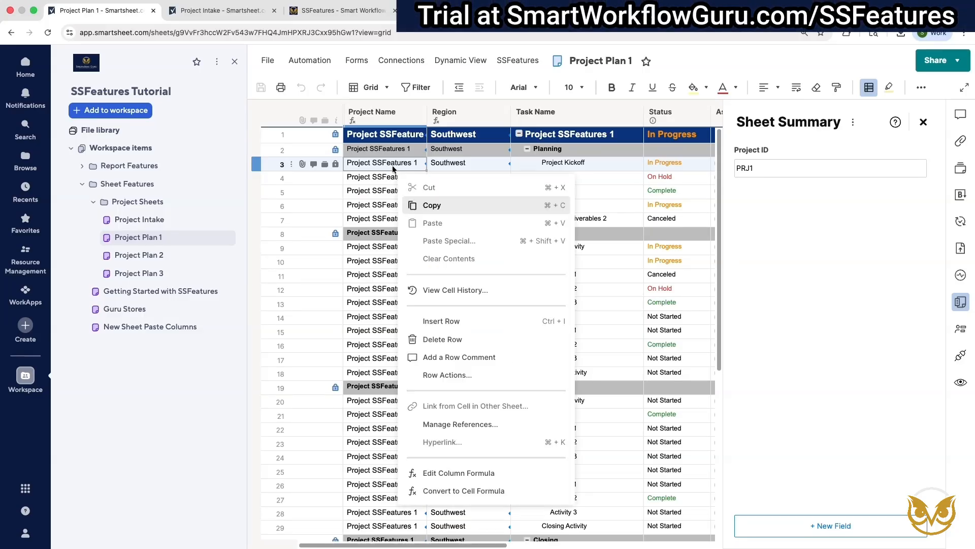
{"action": "left_click", "coordinate": [496, 425]}
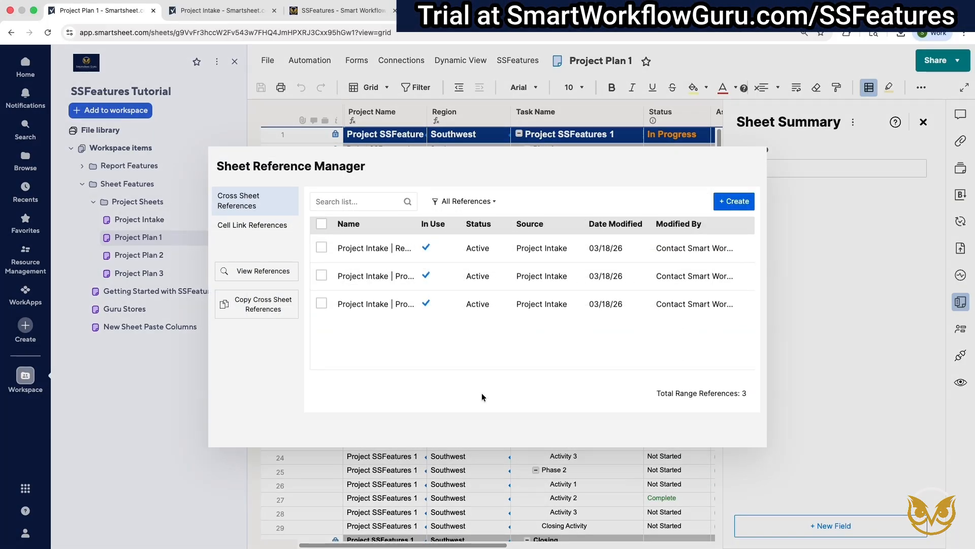
{"action": "left_click", "coordinate": [286, 308]}
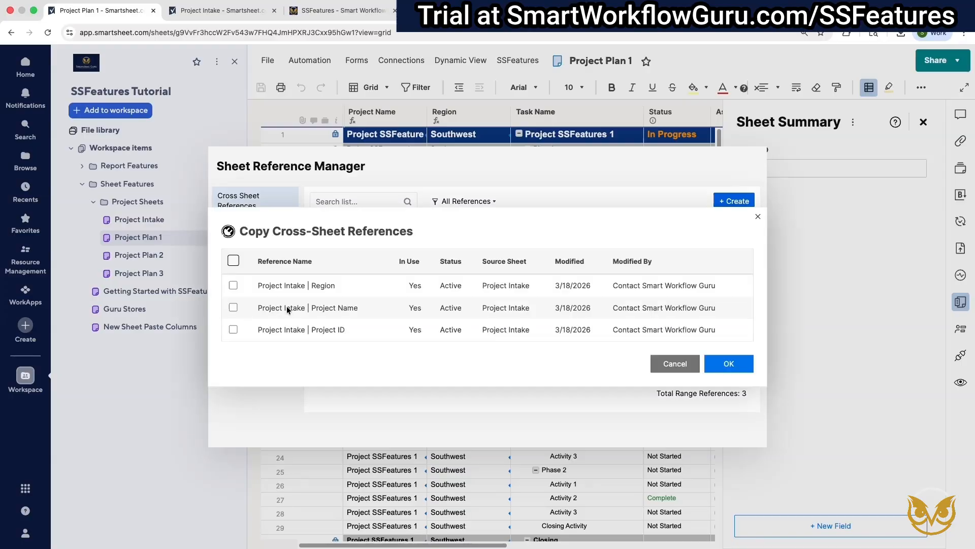
{"action": "left_click", "coordinate": [232, 286]}
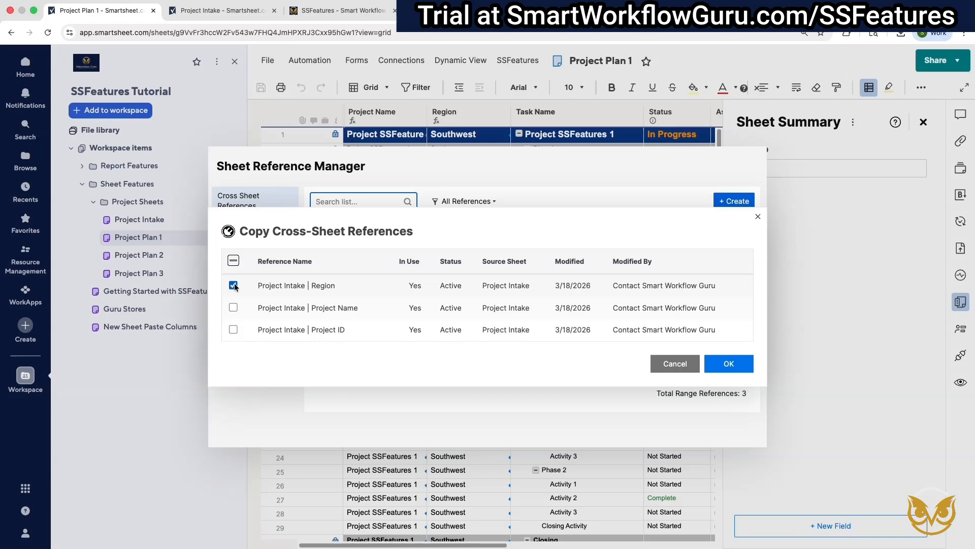
{"action": "left_click", "coordinate": [232, 260]}
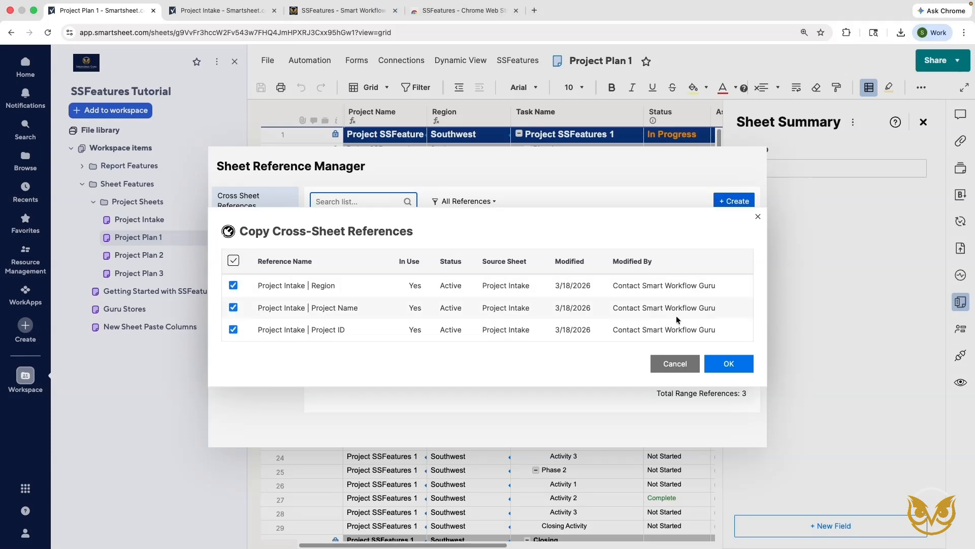
{"action": "left_click", "coordinate": [730, 365]}
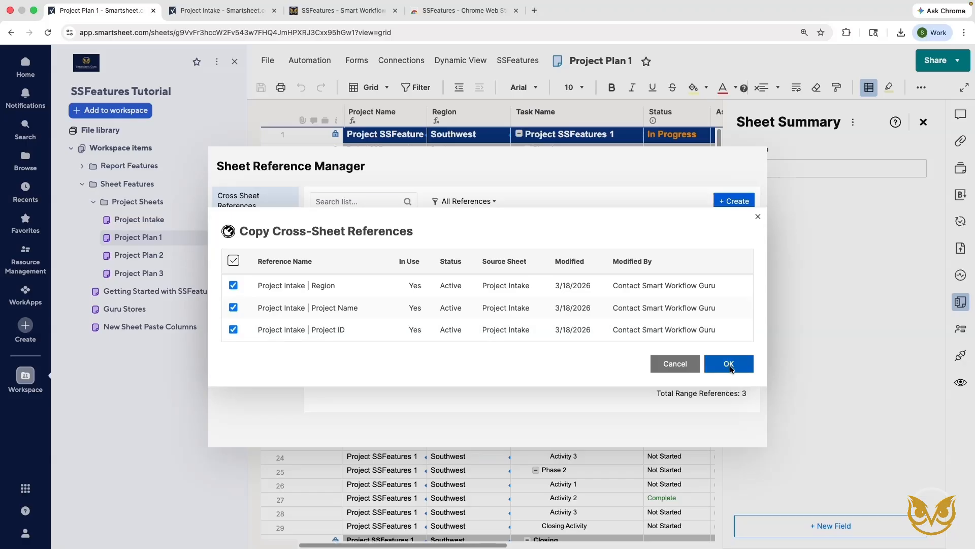
{"action": "left_click", "coordinate": [821, 320]}
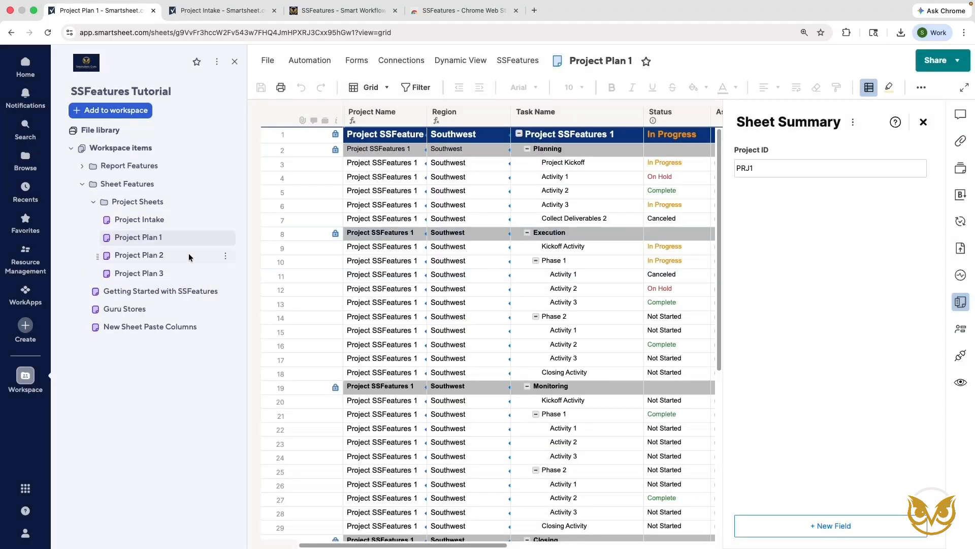
Paste the three copied Project Intake cross-sheet references into Project Plan 2 and close the reference manager
{"action": "left_click", "coordinate": [169, 256]}
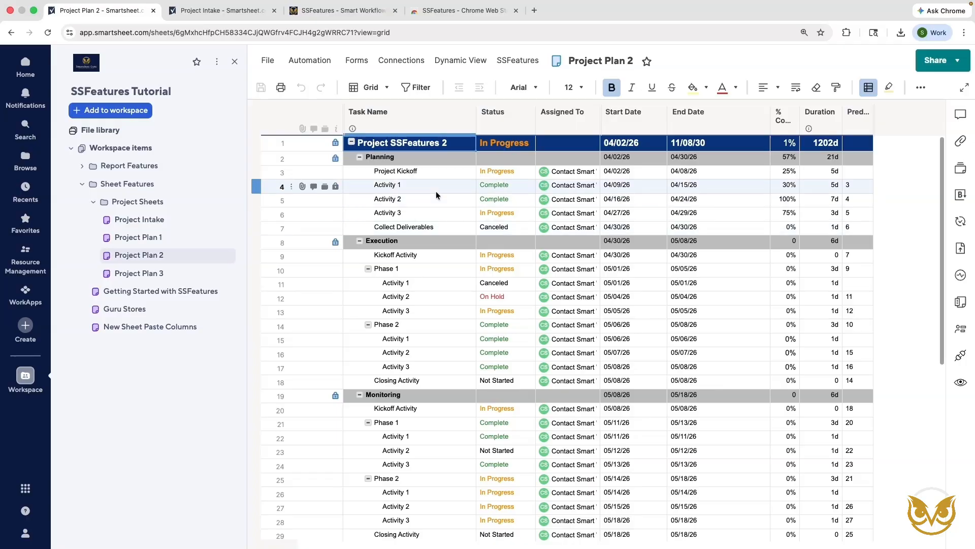
{"action": "right_click", "coordinate": [436, 187]}
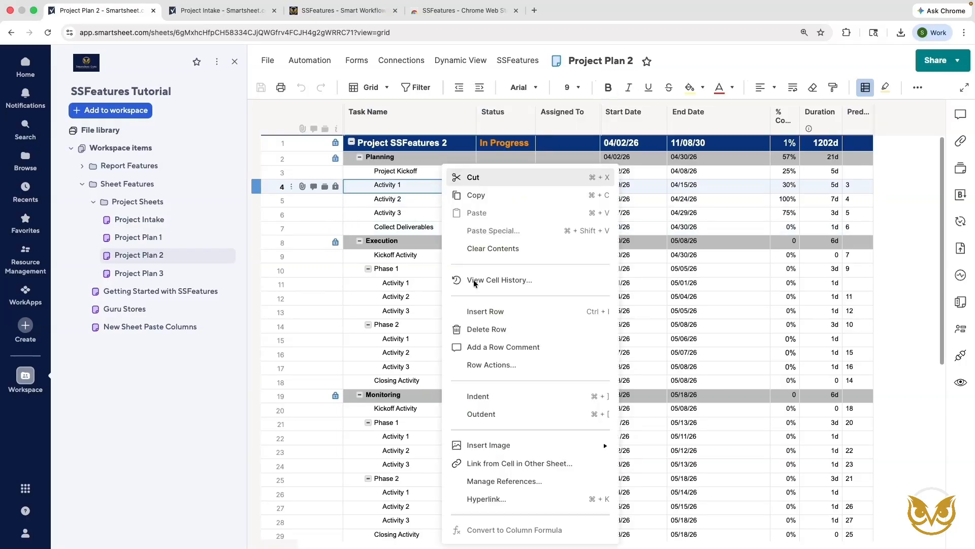
{"action": "left_click", "coordinate": [517, 481]}
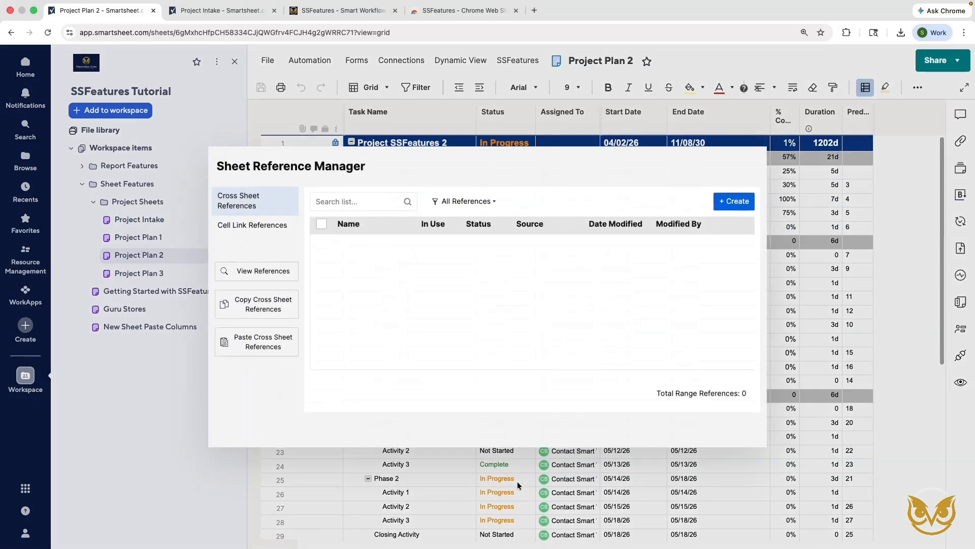
{"action": "left_click", "coordinate": [261, 338]}
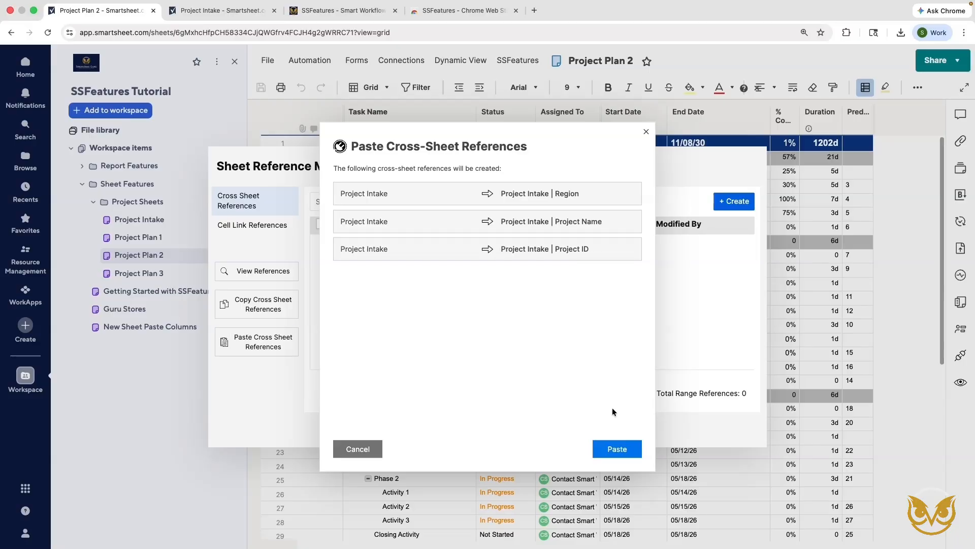
{"action": "left_click", "coordinate": [630, 447]}
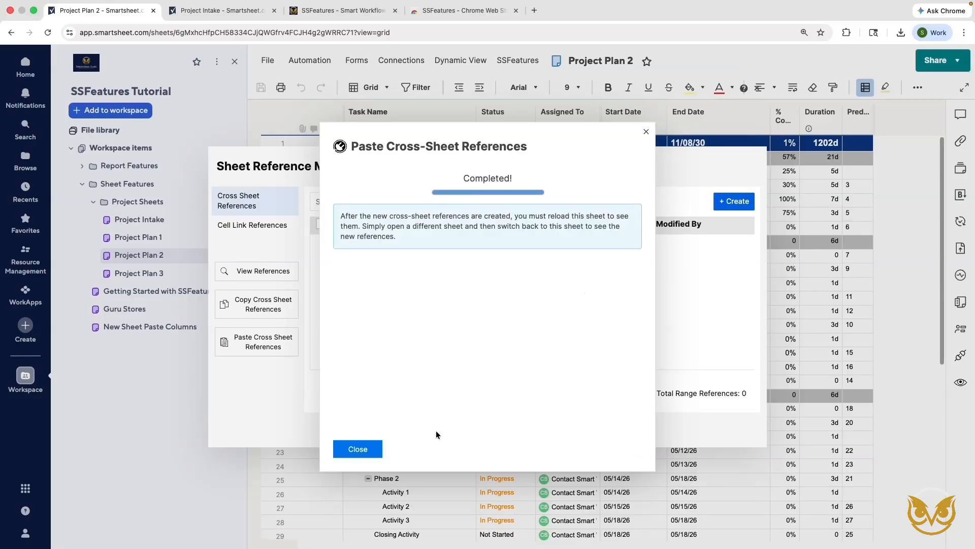
{"action": "left_click", "coordinate": [375, 446]}
{"action": "left_click", "coordinate": [785, 225]}
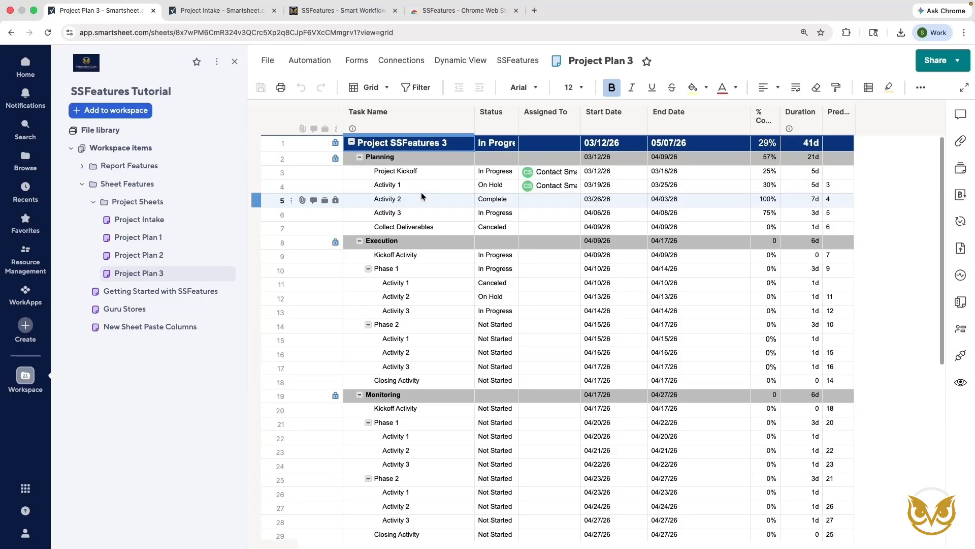
Paste the copied Project Intake cross-sheet references into Project Plan 3 and close the reference manager
{"action": "right_click", "coordinate": [423, 193]}
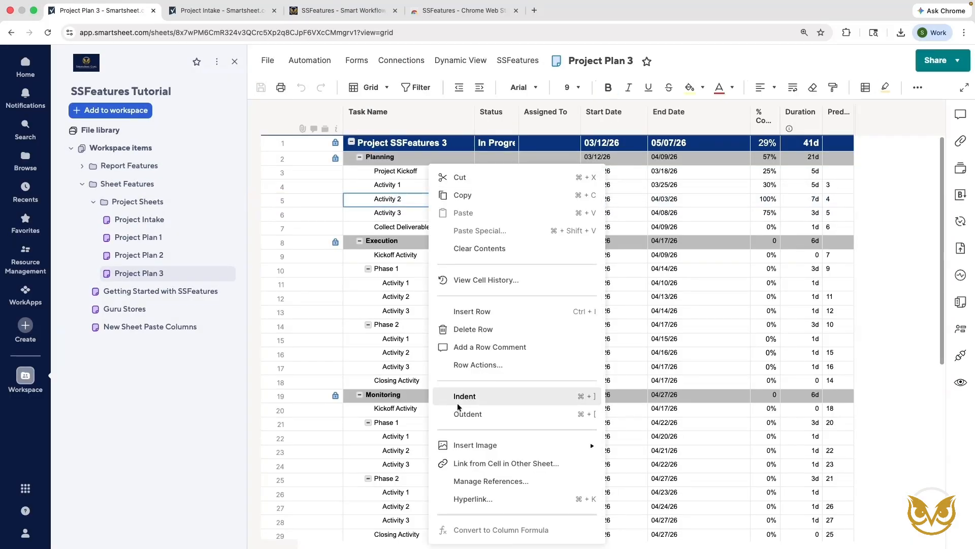
{"action": "left_click", "coordinate": [489, 481]}
{"action": "left_click", "coordinate": [242, 349]}
{"action": "left_click", "coordinate": [358, 449]}
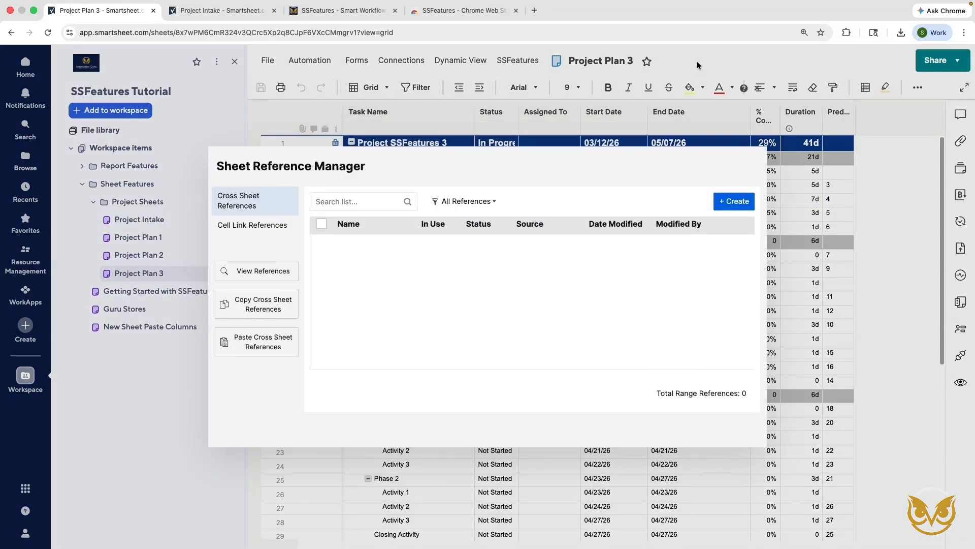
{"action": "left_click", "coordinate": [697, 66]}
Refresh Project Plan 3 and check its list of cross-sheet references in the reference manager
{"action": "left_click", "coordinate": [599, 58]}
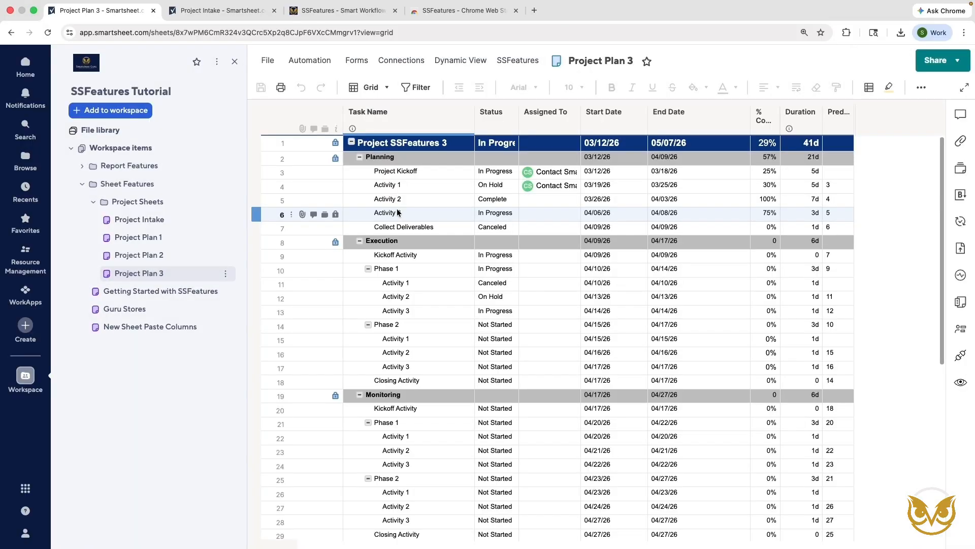
{"action": "right_click", "coordinate": [393, 199]}
{"action": "left_click", "coordinate": [464, 481]}
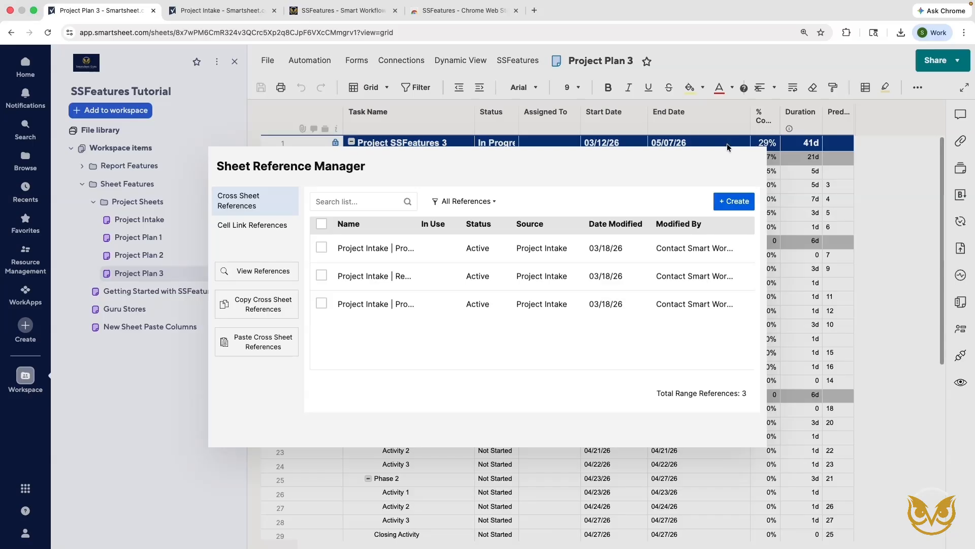
{"action": "left_click", "coordinate": [751, 142]}
{"action": "left_click", "coordinate": [400, 172]}
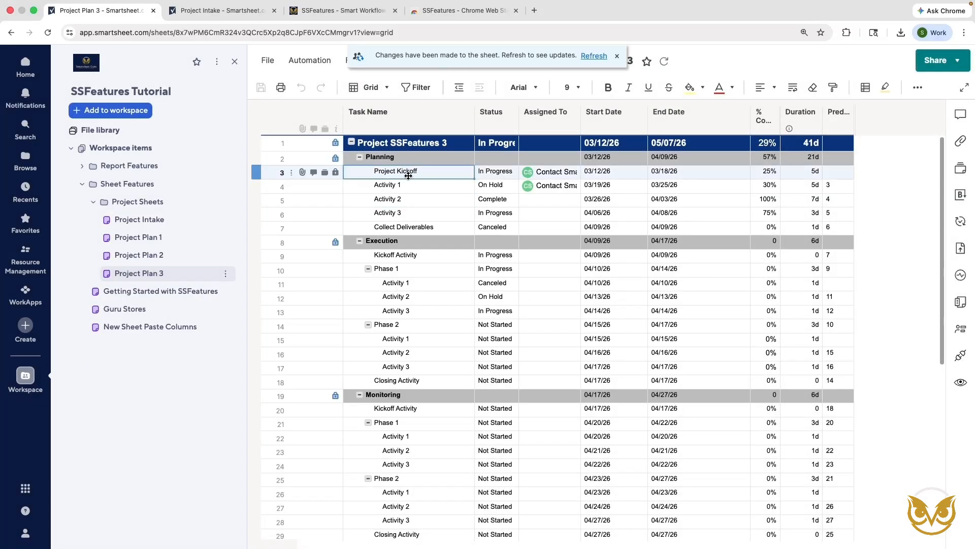
Copy the Project Name and Region columns from Project Plan 1 with the SSFeatures Copy Columns command
{"action": "left_click", "coordinate": [136, 239]}
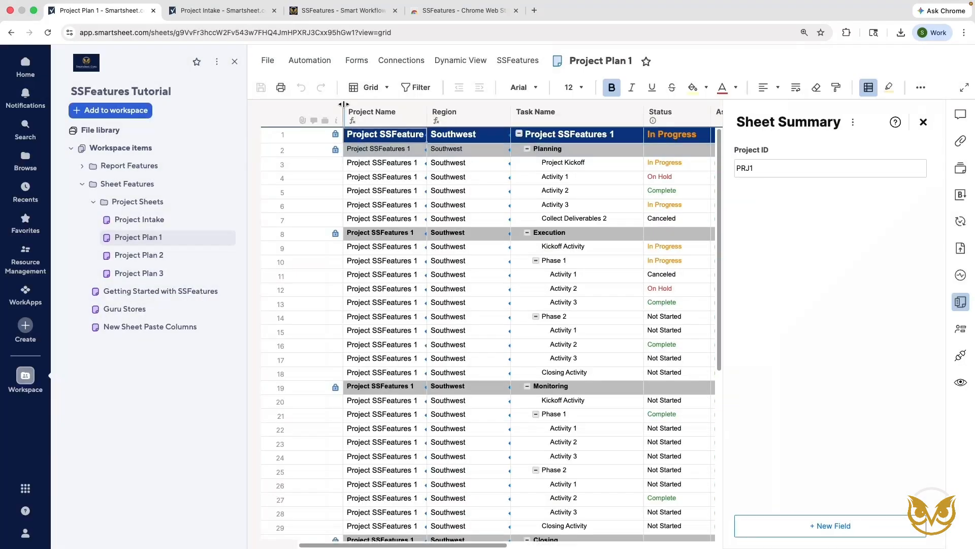
{"action": "left_click", "coordinate": [369, 118]}
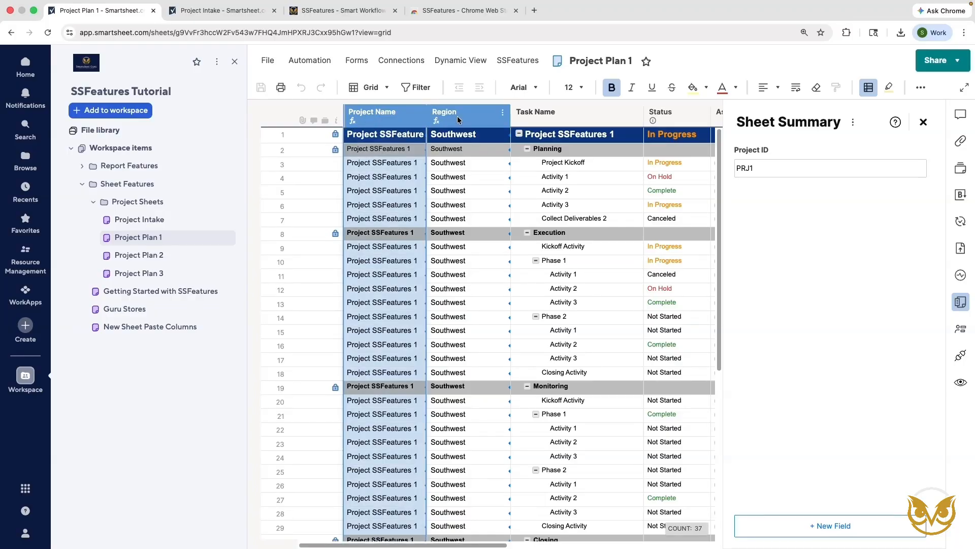
{"action": "left_click", "coordinate": [457, 120], "text": "shift"}
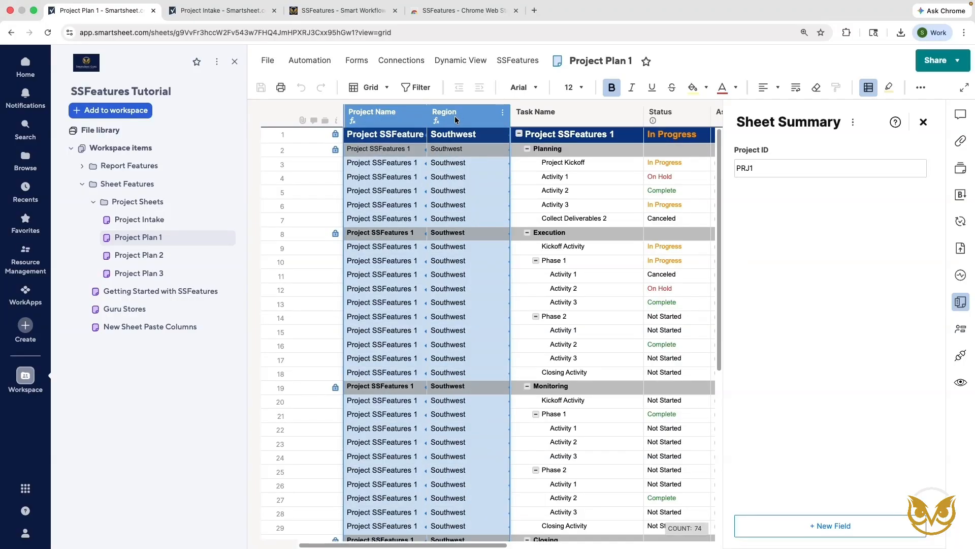
{"action": "right_click", "coordinate": [456, 120]}
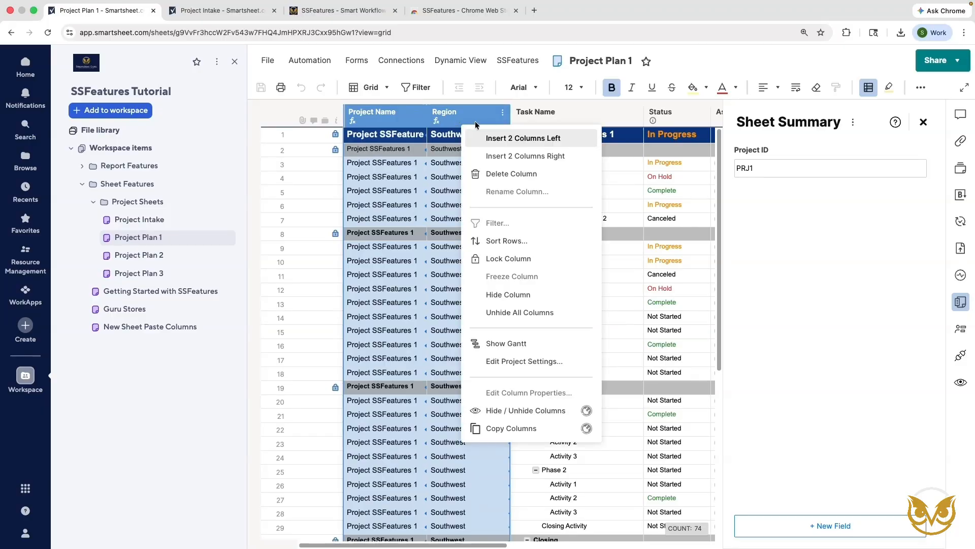
{"action": "left_click", "coordinate": [511, 428]}
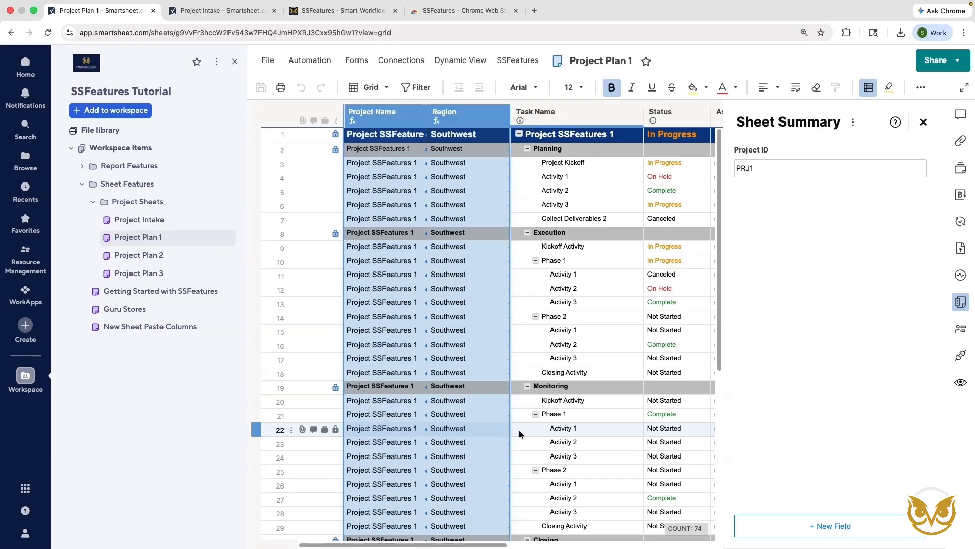
Paste the copied Project Name and Region columns into Project Plan 2 at the Task Name column
{"action": "left_click", "coordinate": [155, 259]}
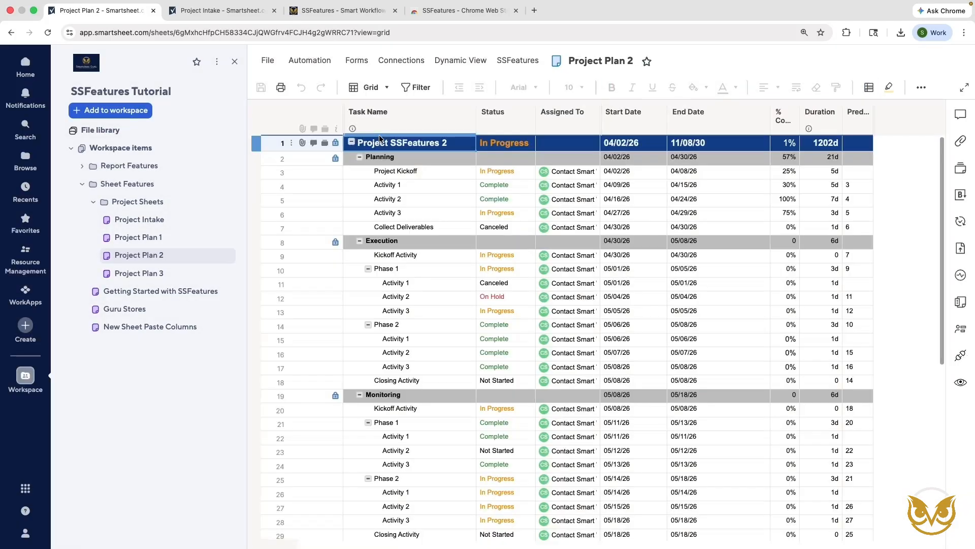
{"action": "left_click", "coordinate": [376, 120]}
{"action": "right_click", "coordinate": [374, 114]}
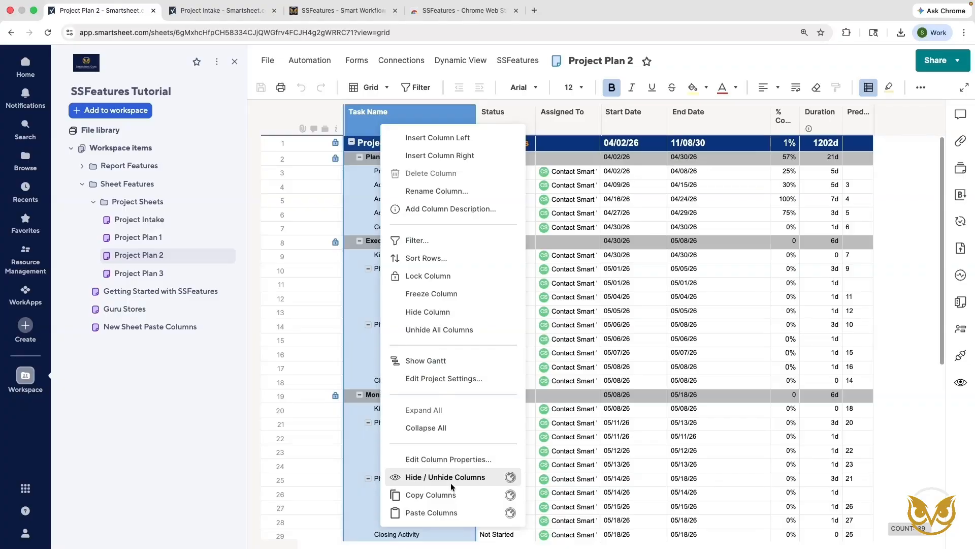
{"action": "left_click", "coordinate": [447, 512]}
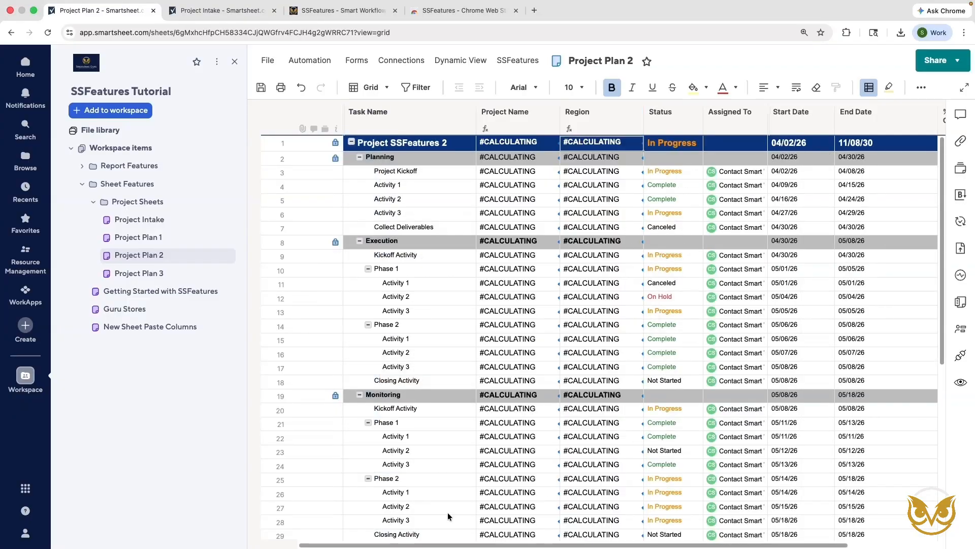
Move the Project Name and Region columns ahead of Task Name in Project Plan 2 and save the sheet
{"action": "left_click", "coordinate": [520, 120]}
{"action": "left_click", "coordinate": [571, 123], "text": "shift"}
{"action": "left_click_drag", "start_coordinate": [517, 115], "coordinate": [401, 127]}
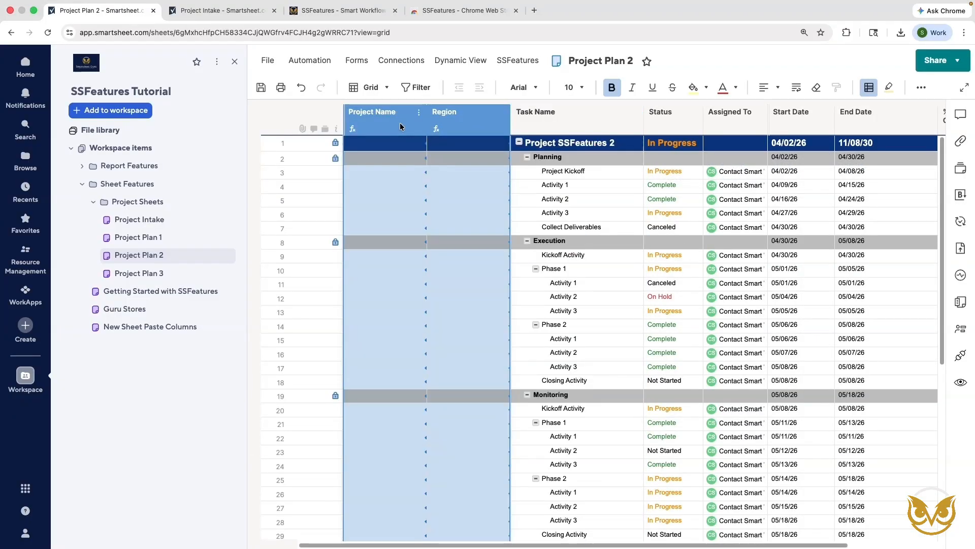
{"action": "left_click", "coordinate": [261, 87]}
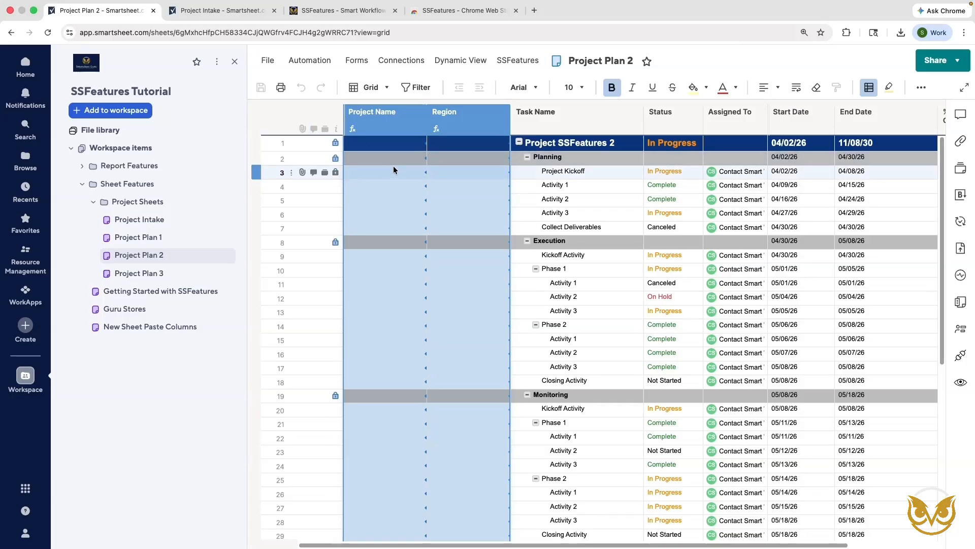
Set the Project ID summary field of Project Plan 2 to PRJ2 and save the sheet
{"action": "left_click", "coordinate": [960, 301]}
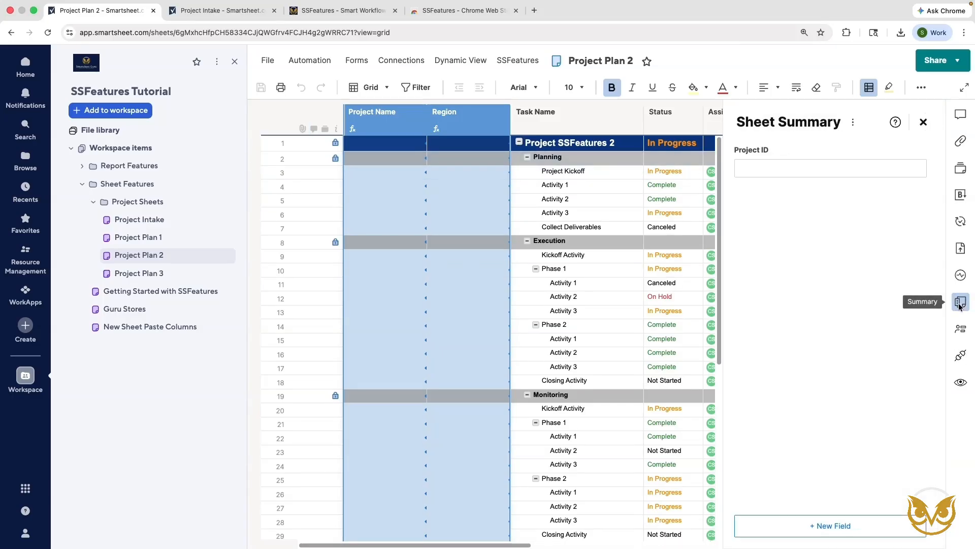
{"action": "left_click", "coordinate": [850, 172]}
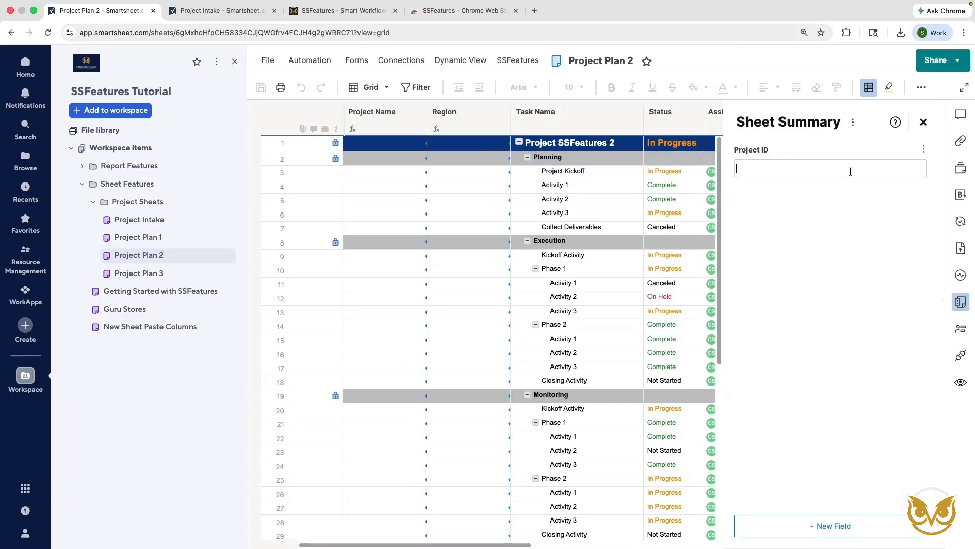
{"action": "type", "text": "PRJ2"}
{"action": "left_click", "coordinate": [923, 124]}
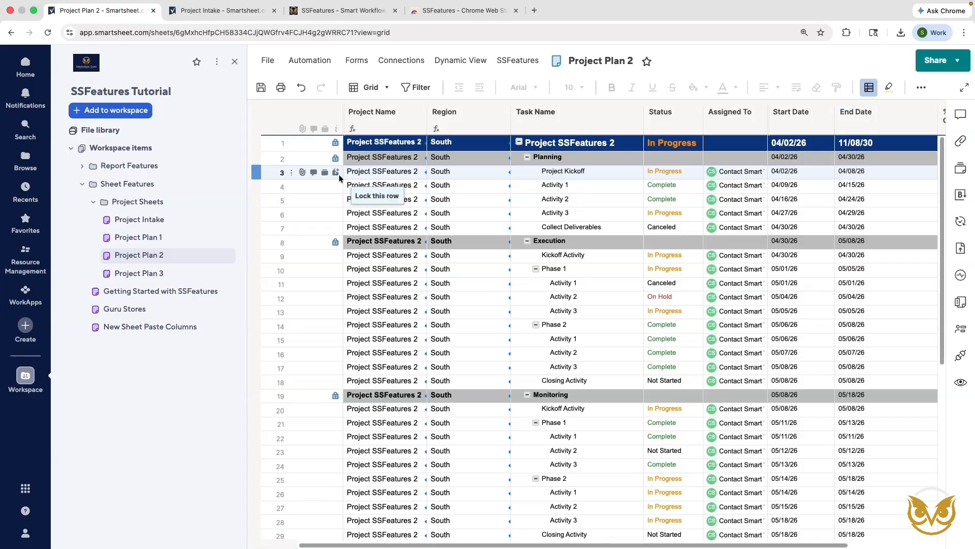
{"action": "left_click", "coordinate": [260, 88]}
Paste the copied Project Name and Region columns into Project Plan 3 and move them ahead of Task Name
{"action": "left_click", "coordinate": [156, 274]}
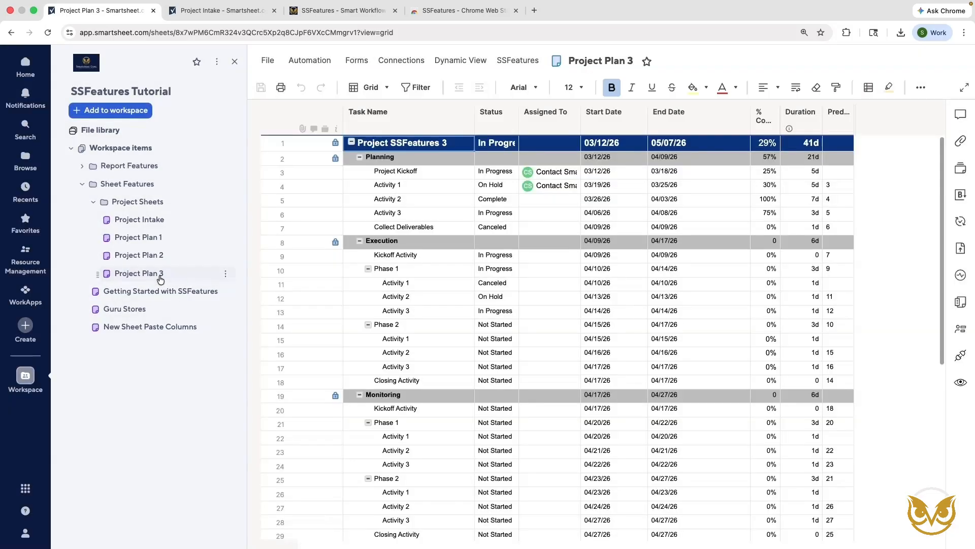
{"action": "left_click", "coordinate": [401, 112]}
{"action": "right_click", "coordinate": [402, 114]}
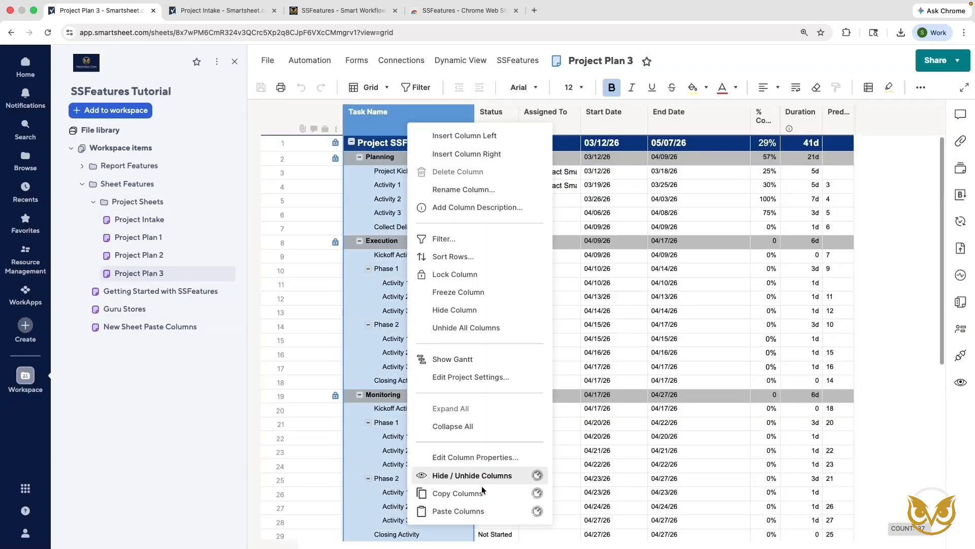
{"action": "left_click", "coordinate": [477, 511]}
{"action": "left_click", "coordinate": [552, 108], "text": "shift"}
{"action": "left_click_drag", "start_coordinate": [553, 108], "coordinate": [355, 112]}
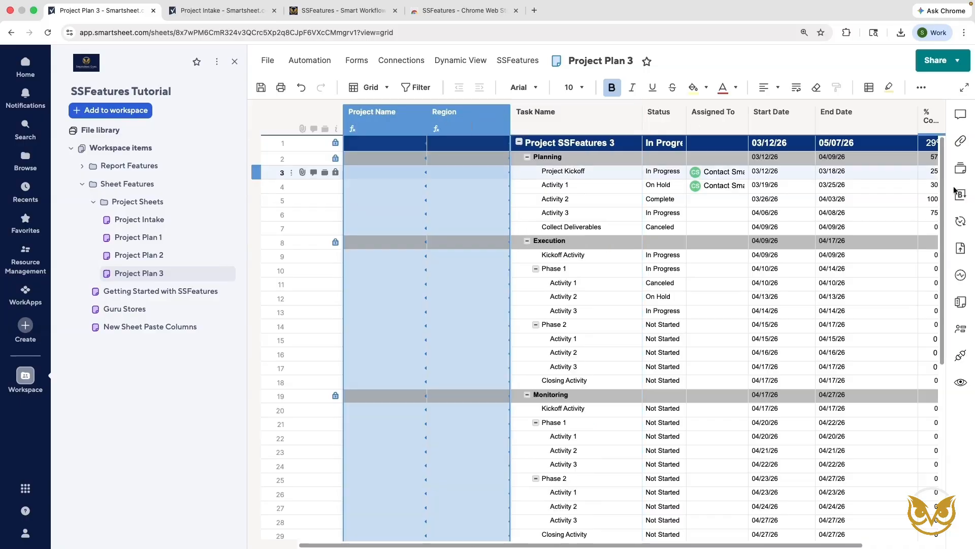
Set the Project ID summary field of Project Plan 3 to PRJ3 and save the sheet
{"action": "left_click", "coordinate": [960, 303]}
{"action": "left_click", "coordinate": [782, 165]}
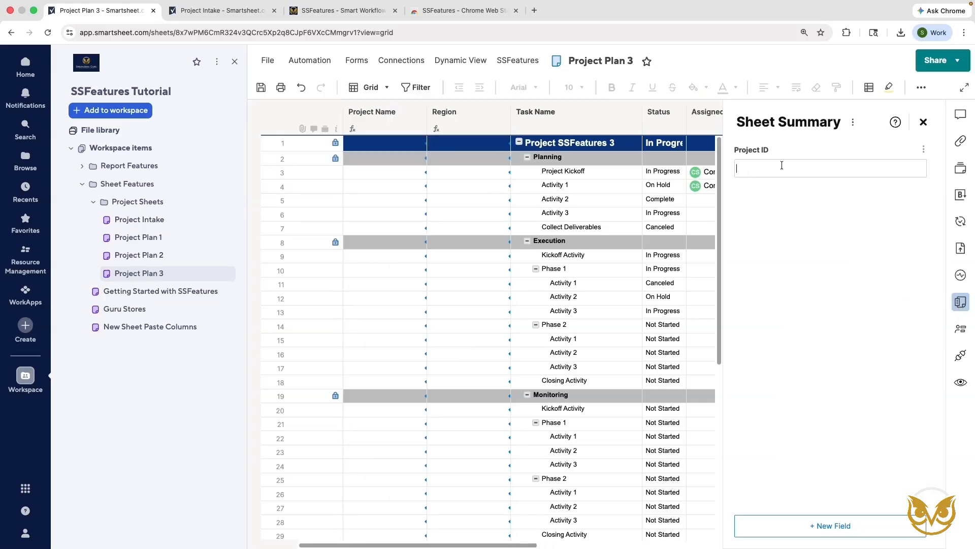
{"action": "type", "text": "PRJ3"}
{"action": "left_click", "coordinate": [778, 257]}
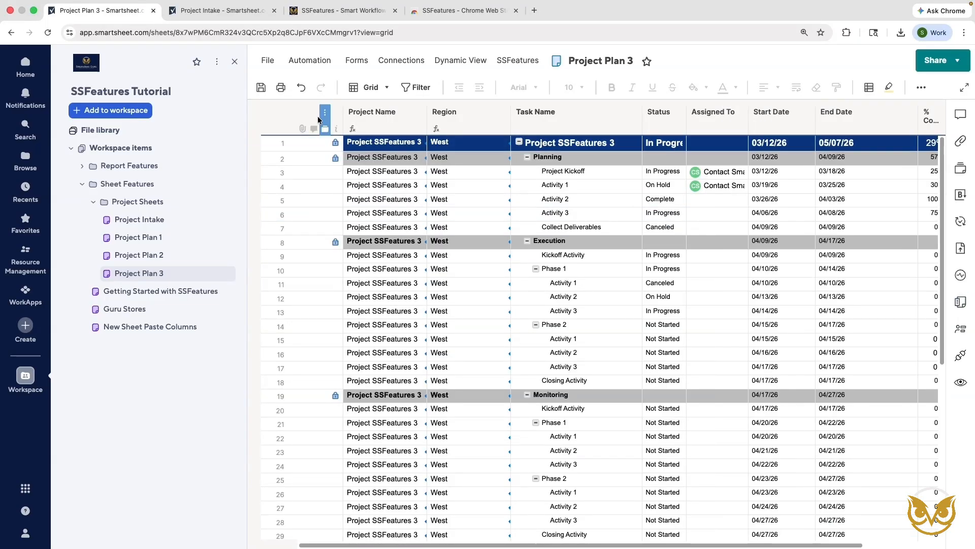
{"action": "left_click", "coordinate": [260, 89]}
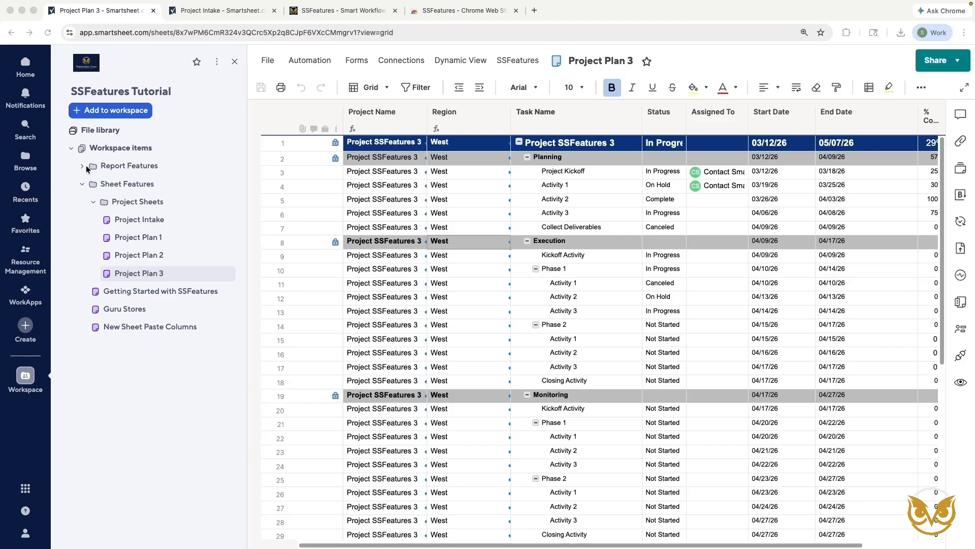
Export all rows of the All Project Tasks by Status report to a landscape Letter PDF, fit to width, using SSFeatures
{"action": "left_click", "coordinate": [84, 165]}
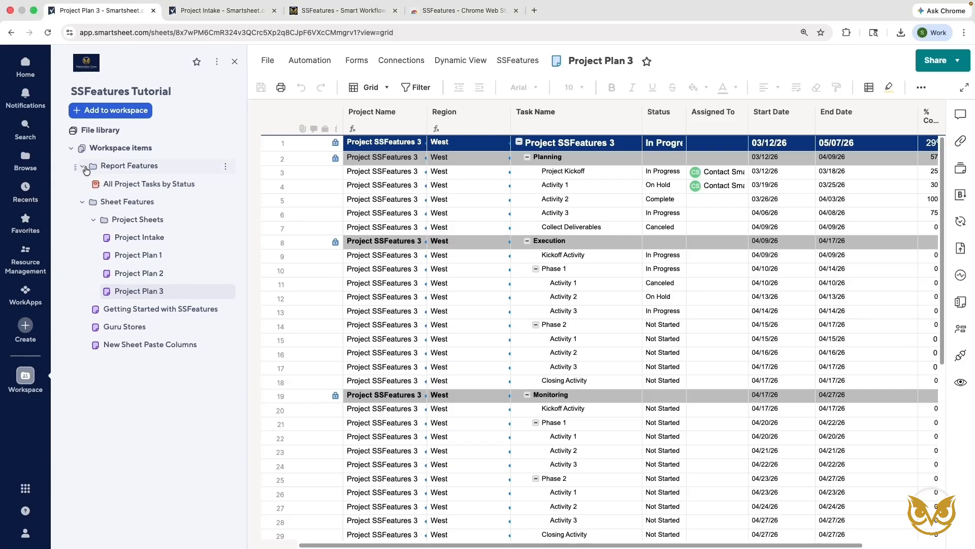
{"action": "left_click", "coordinate": [115, 185]}
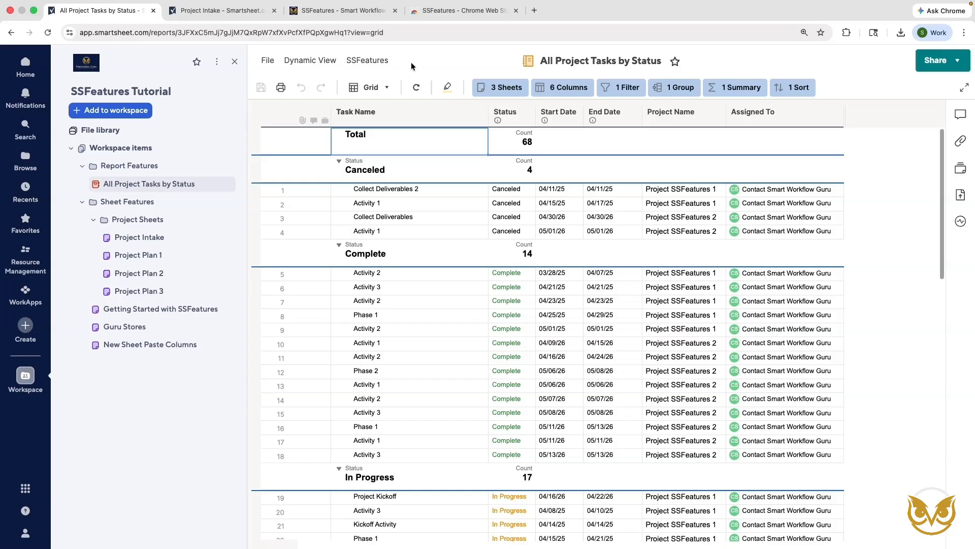
{"action": "left_click", "coordinate": [373, 61]}
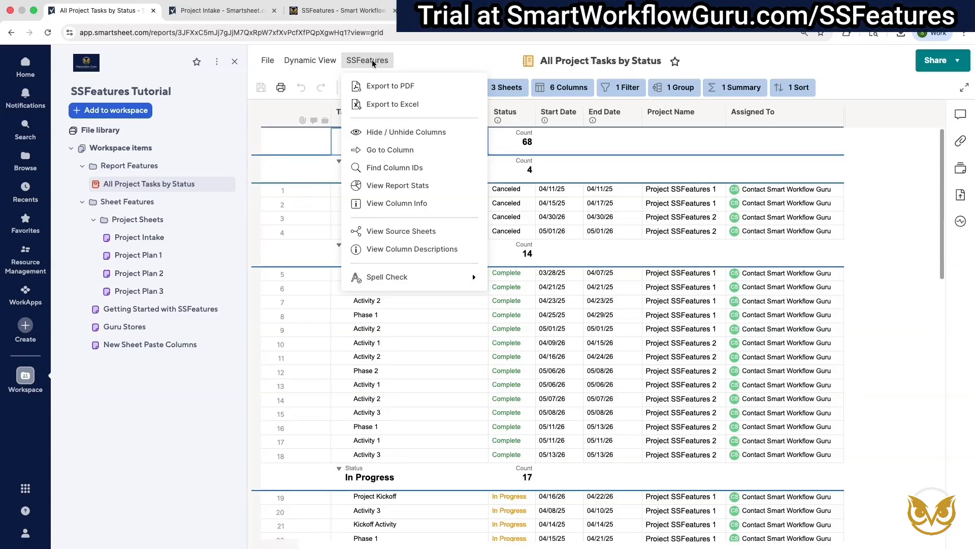
{"action": "left_click", "coordinate": [398, 87]}
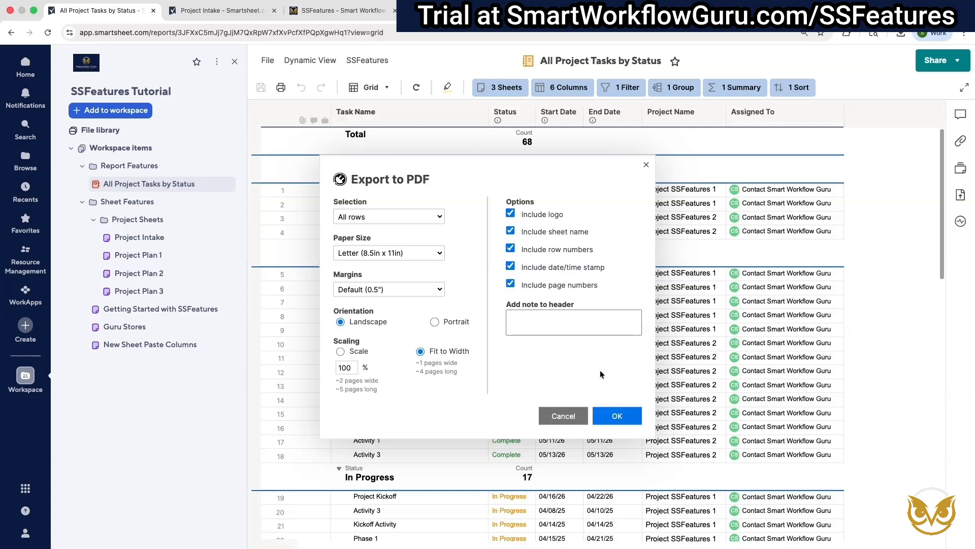
{"action": "left_click", "coordinate": [615, 416]}
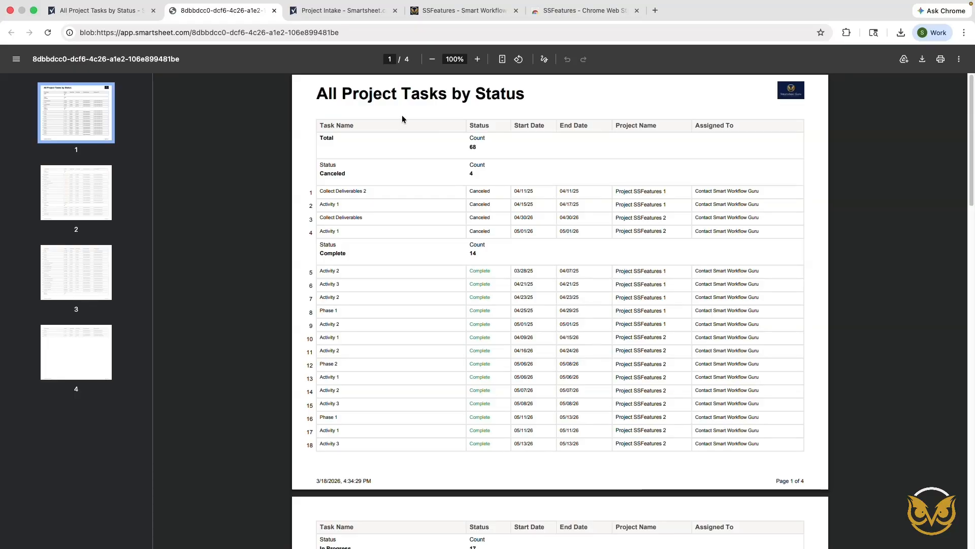
Close the PDF preview and export all report rows to Excel with bold italic grouped rows, the "Is Grouped Row?" column and column descriptions
{"action": "left_click", "coordinate": [275, 10]}
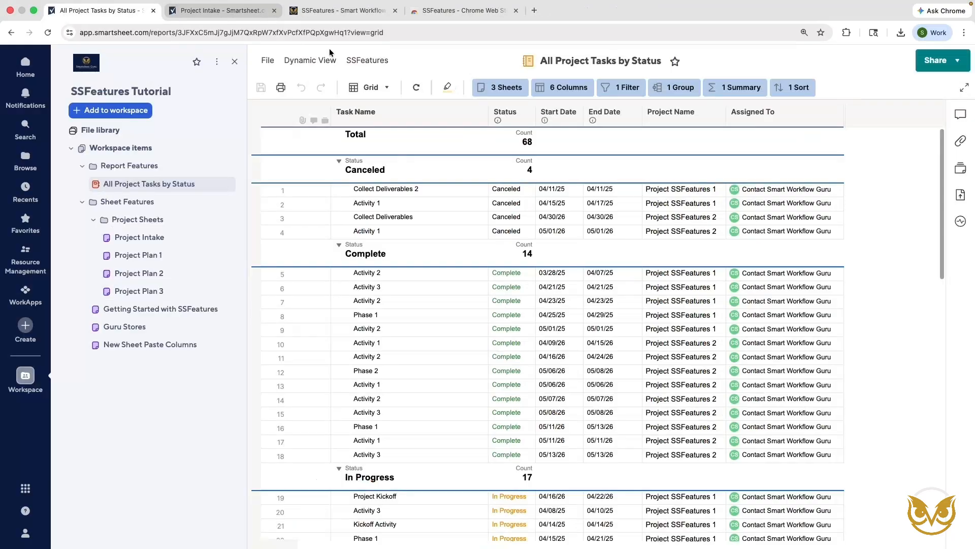
{"action": "left_click", "coordinate": [358, 60]}
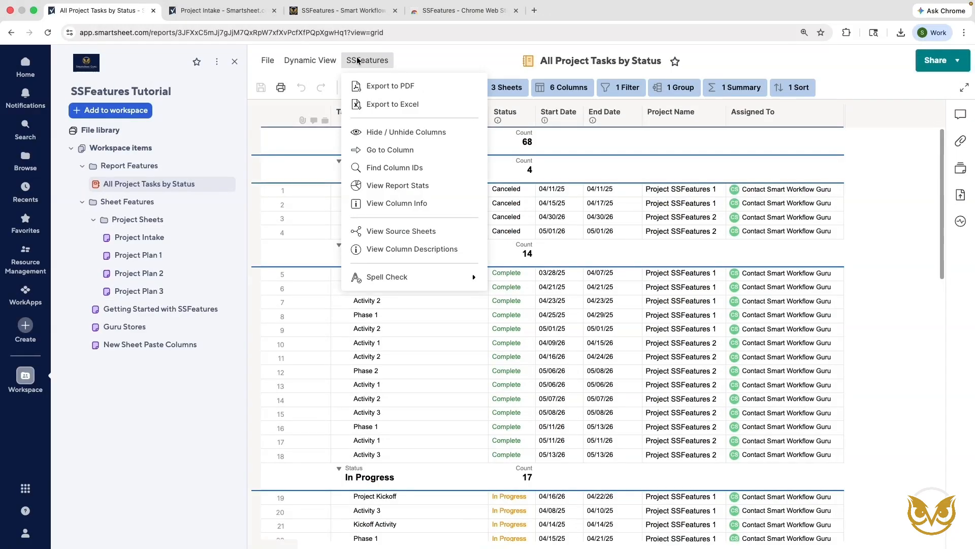
{"action": "left_click", "coordinate": [410, 104]}
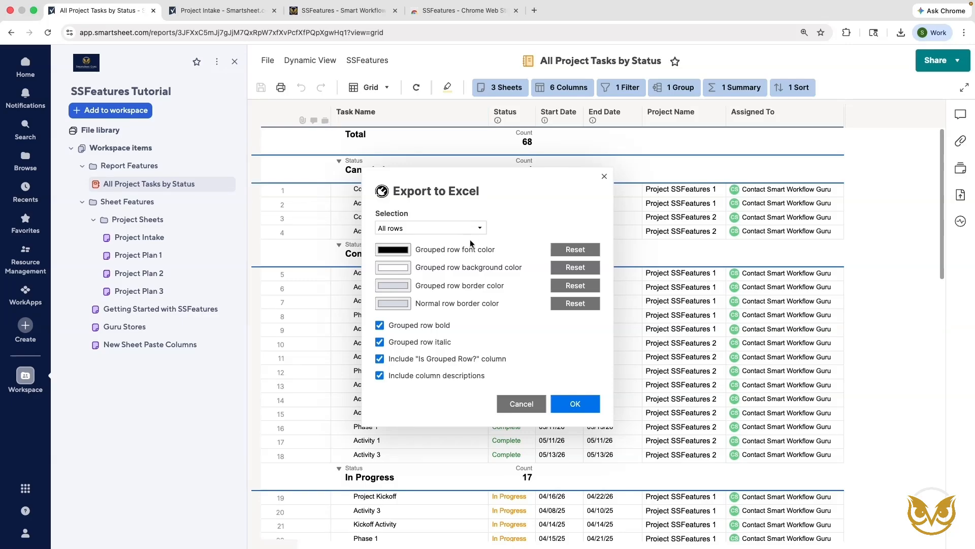
{"action": "left_click", "coordinate": [573, 405]}
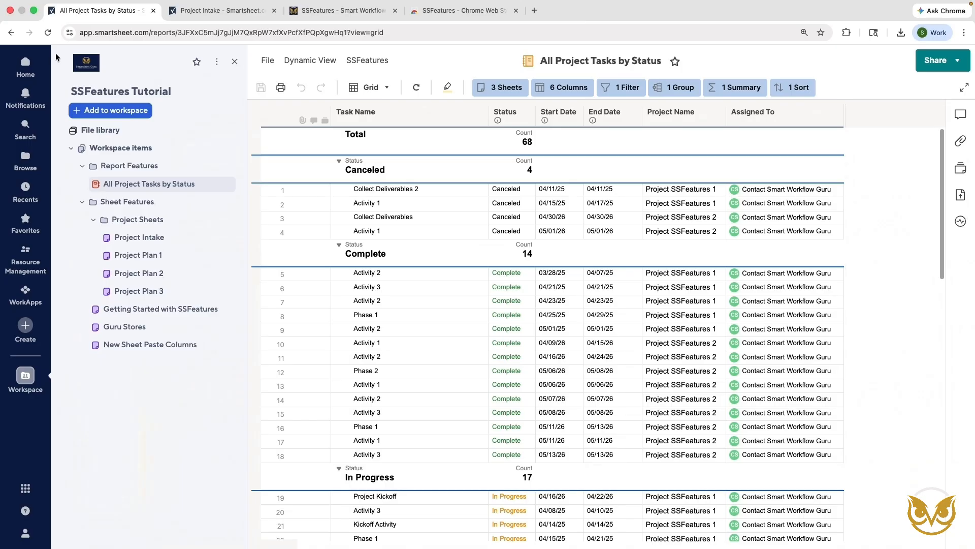
Review the report's column visibility and saved view options in SSFeatures' Hide / Unhide Columns, keeping the current selection
{"action": "left_click", "coordinate": [366, 61]}
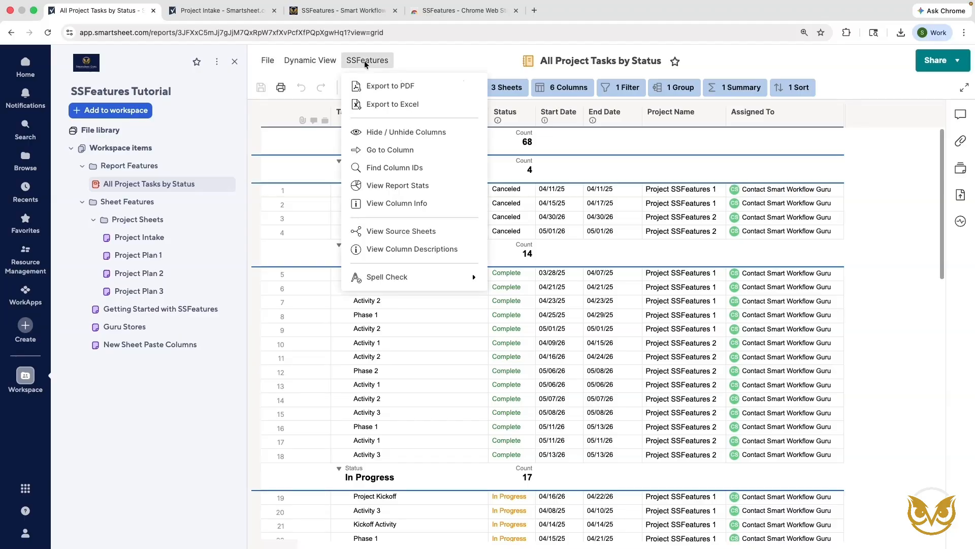
{"action": "left_click", "coordinate": [450, 133]}
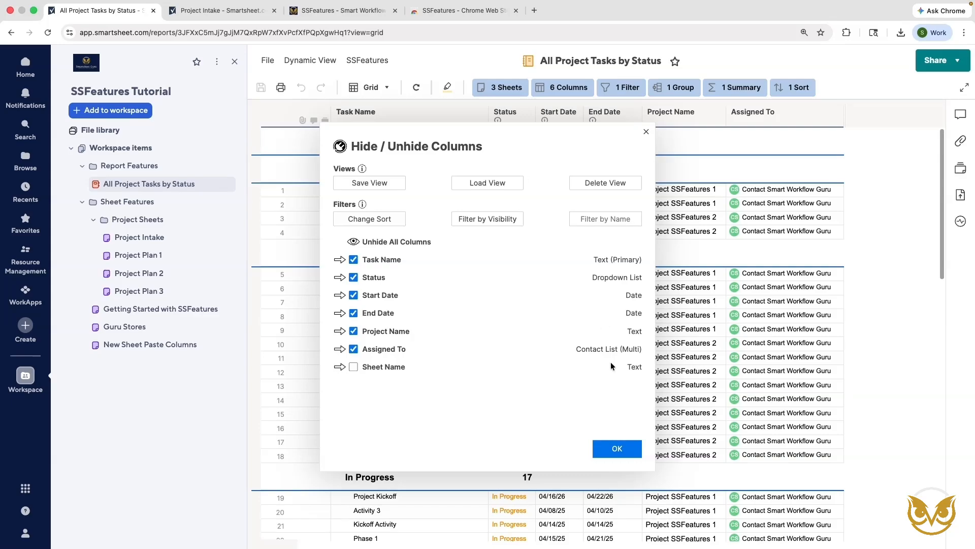
{"action": "left_click", "coordinate": [617, 447]}
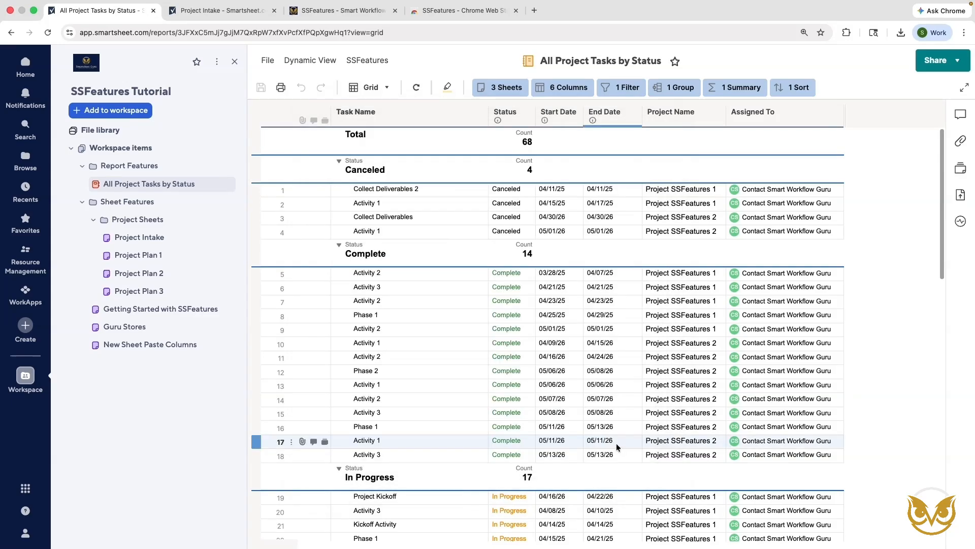
Jump to the Project Name column of the report using Go to Column
{"action": "left_click", "coordinate": [385, 58]}
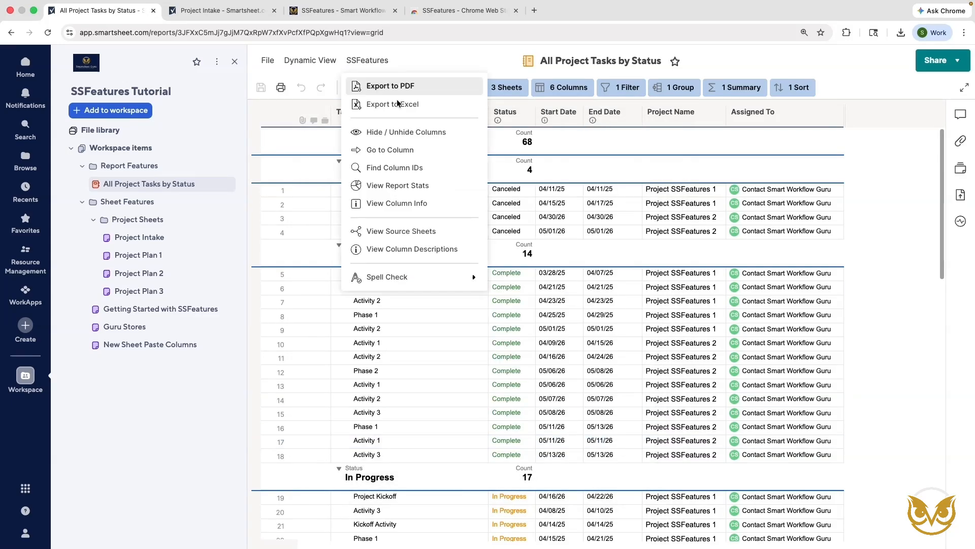
{"action": "left_click", "coordinate": [417, 149]}
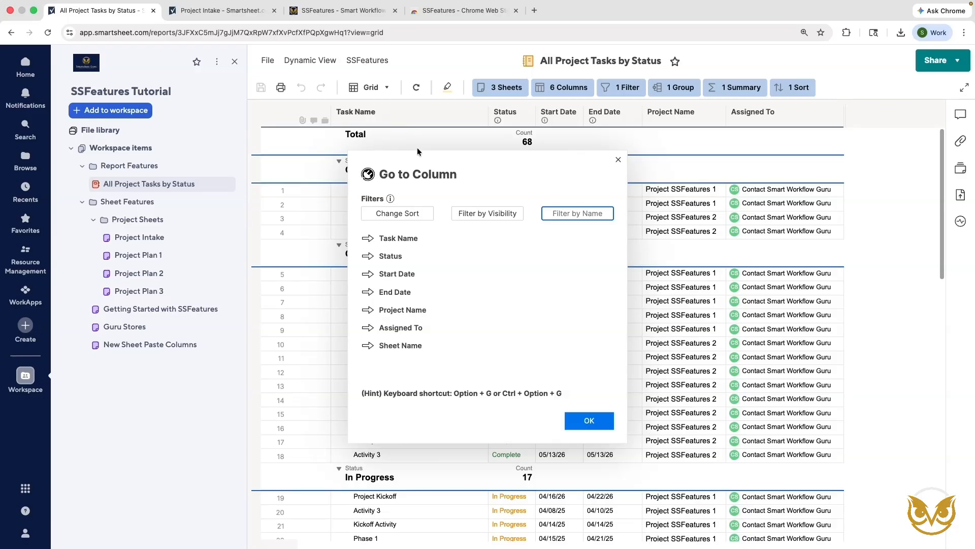
{"action": "left_click", "coordinate": [369, 312]}
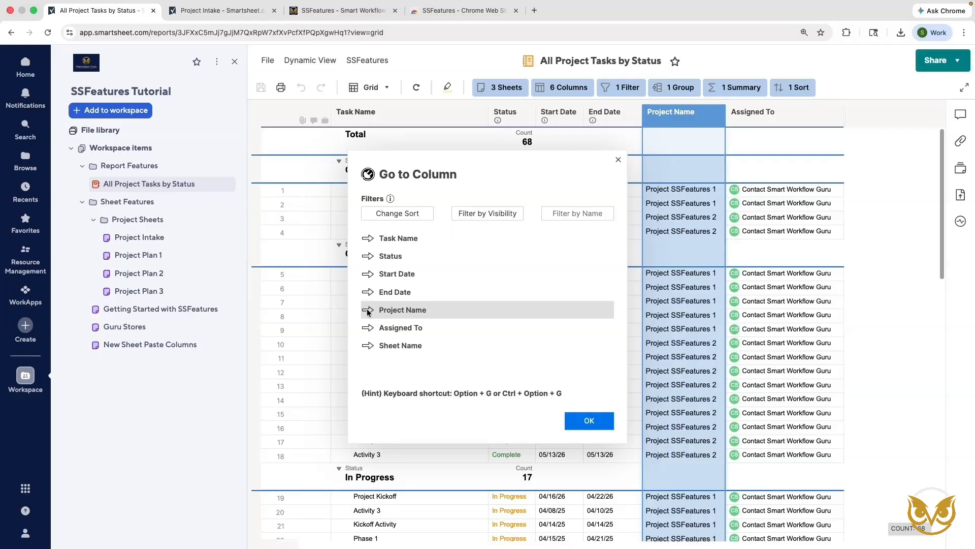
{"action": "left_click", "coordinate": [588, 421]}
Look up the IDs of the report's columns with Find Column IDs
{"action": "left_click", "coordinate": [367, 60]}
{"action": "left_click", "coordinate": [401, 168]}
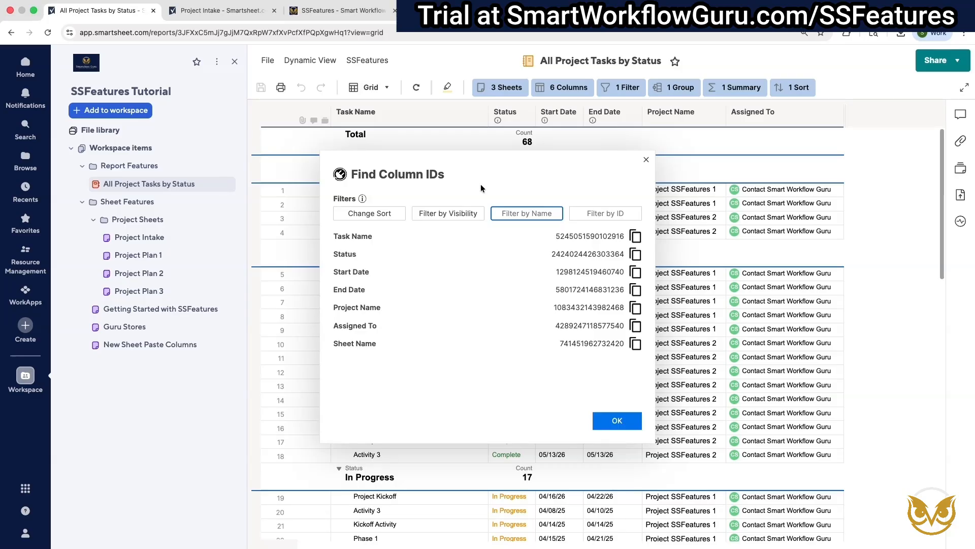
{"action": "left_click", "coordinate": [635, 420]}
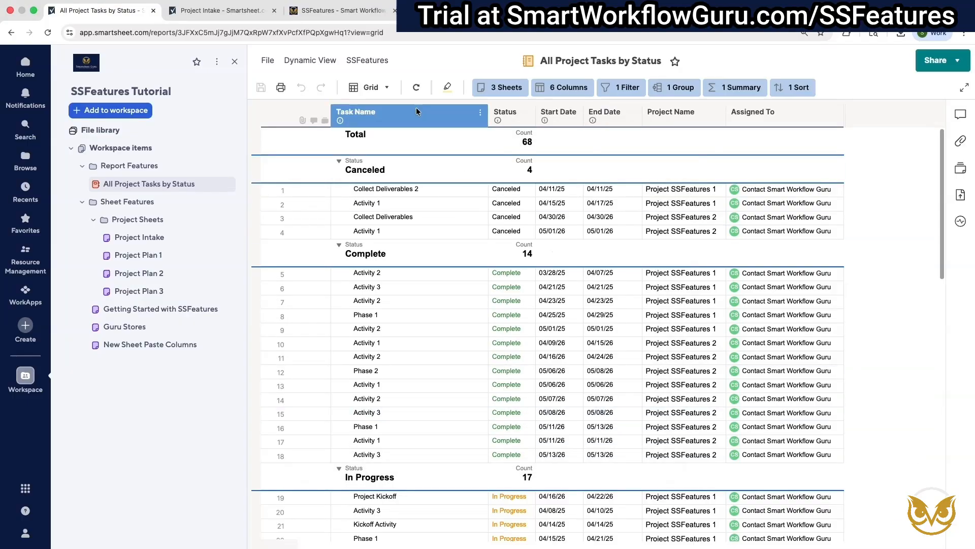
Check the report's row, column and cell statistics with View Report Stats
{"action": "left_click", "coordinate": [383, 67]}
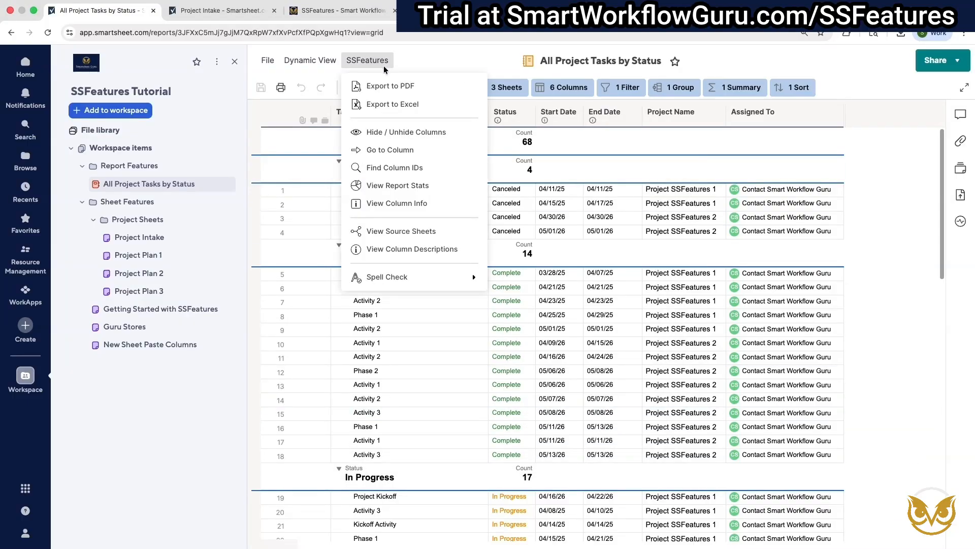
{"action": "left_click", "coordinate": [403, 186]}
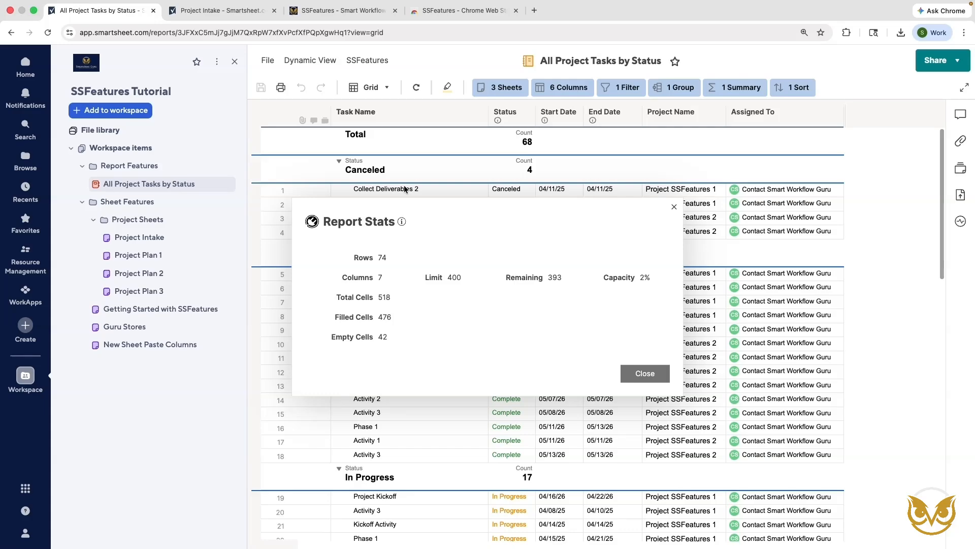
{"action": "left_click", "coordinate": [405, 189]}
Examine the properties of all report columns in View Column Info, from type and description through to width and auto number
{"action": "left_click", "coordinate": [368, 60]}
{"action": "left_click", "coordinate": [411, 204]}
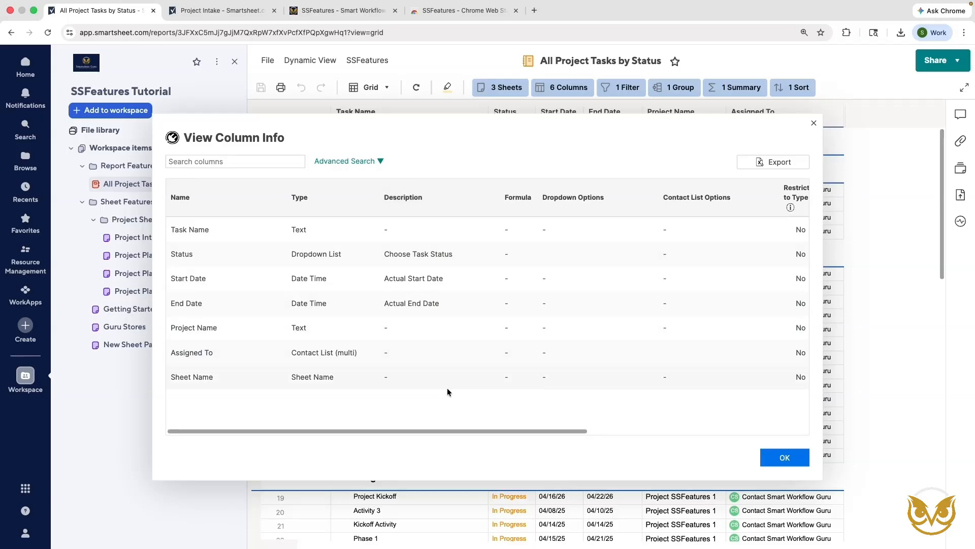
{"action": "left_click_drag", "start_coordinate": [447, 431], "coordinate": [708, 427]}
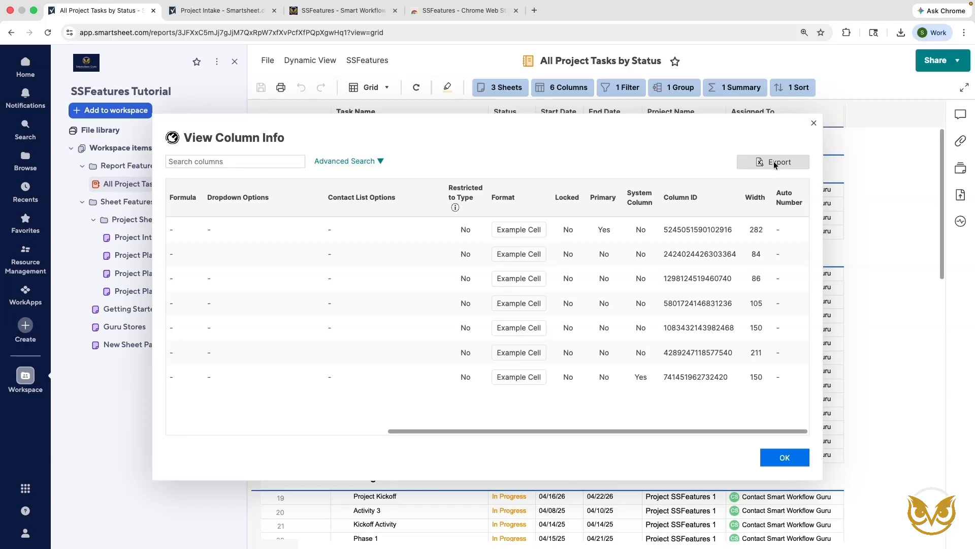
{"action": "left_click", "coordinate": [785, 457]}
View the report's source sheets and inspect the location, permissions, ID and link details of Project Plan 1
{"action": "left_click", "coordinate": [382, 61]}
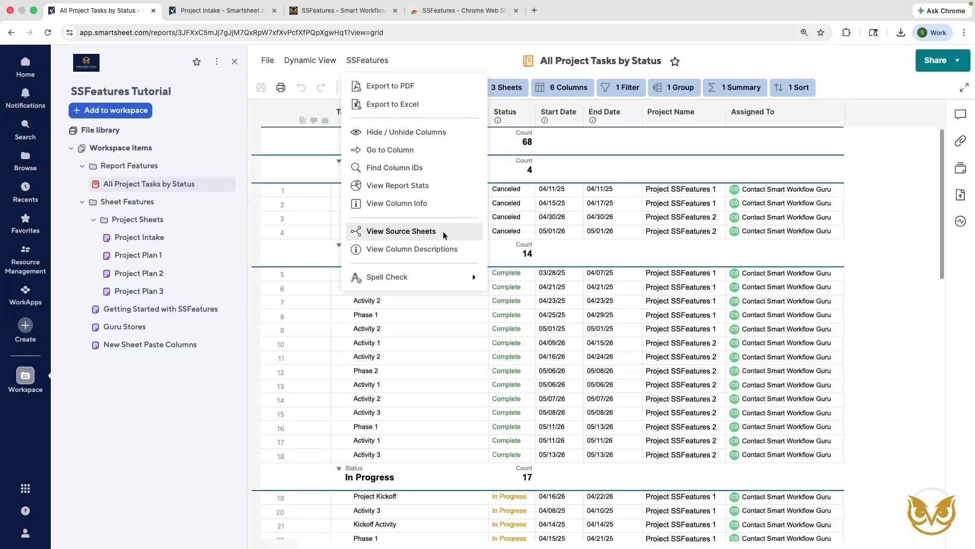
{"action": "left_click", "coordinate": [401, 231]}
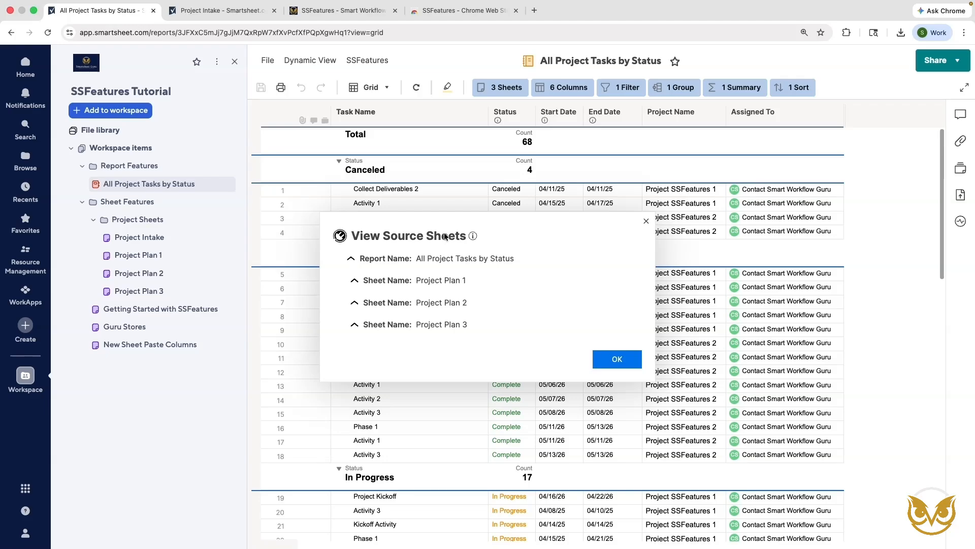
{"action": "left_click", "coordinate": [354, 282]}
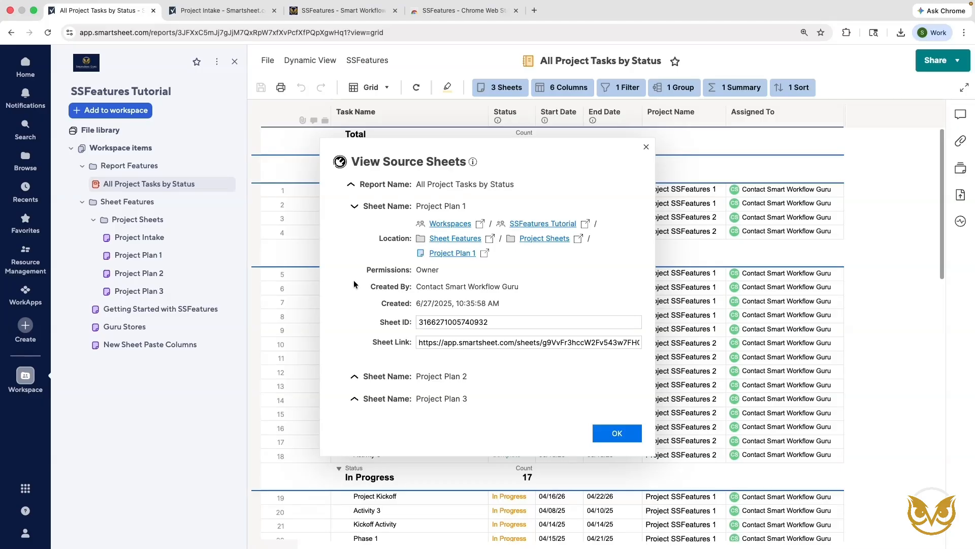
{"action": "left_click", "coordinate": [605, 434]}
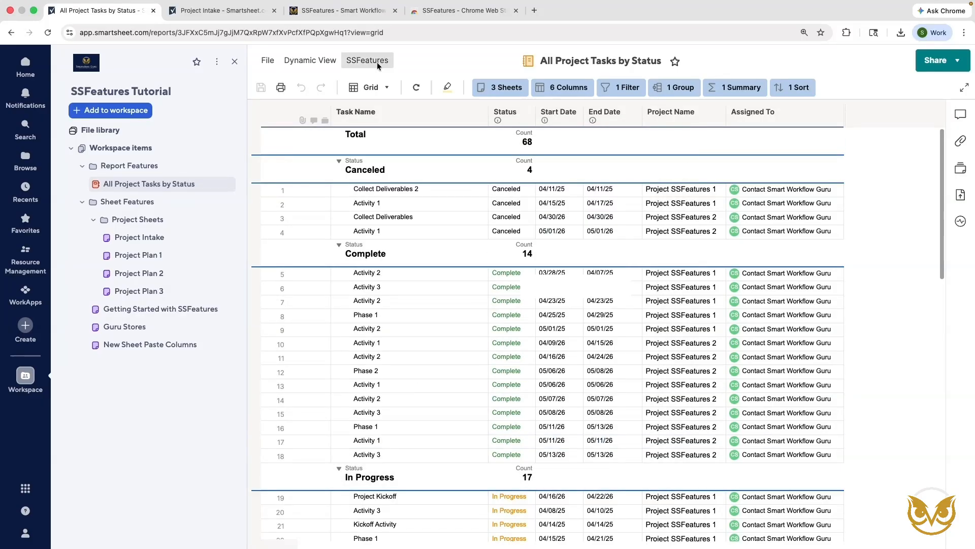
Read the SSFeatures notes on report column descriptions and display the description of the Status column
{"action": "left_click", "coordinate": [378, 62]}
{"action": "left_click", "coordinate": [401, 247]}
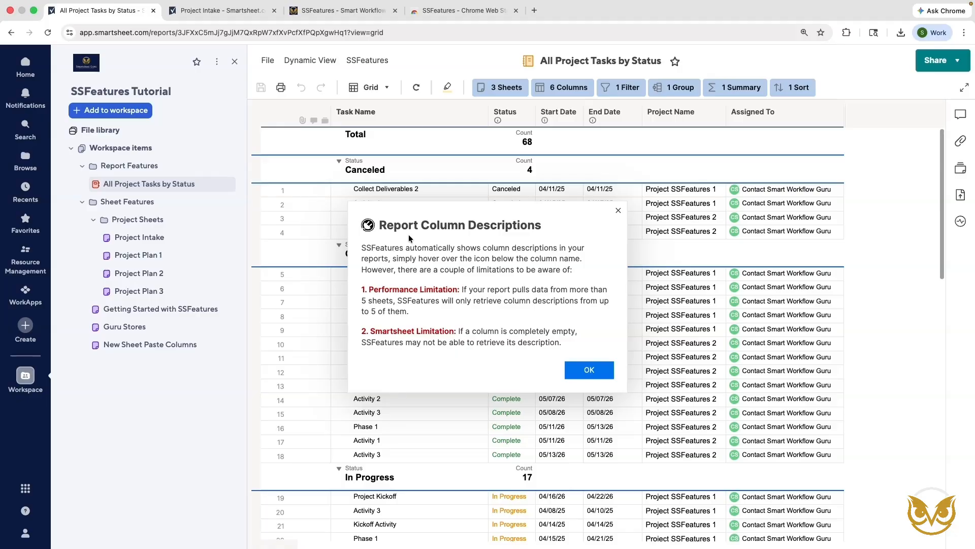
{"action": "left_click", "coordinate": [577, 369]}
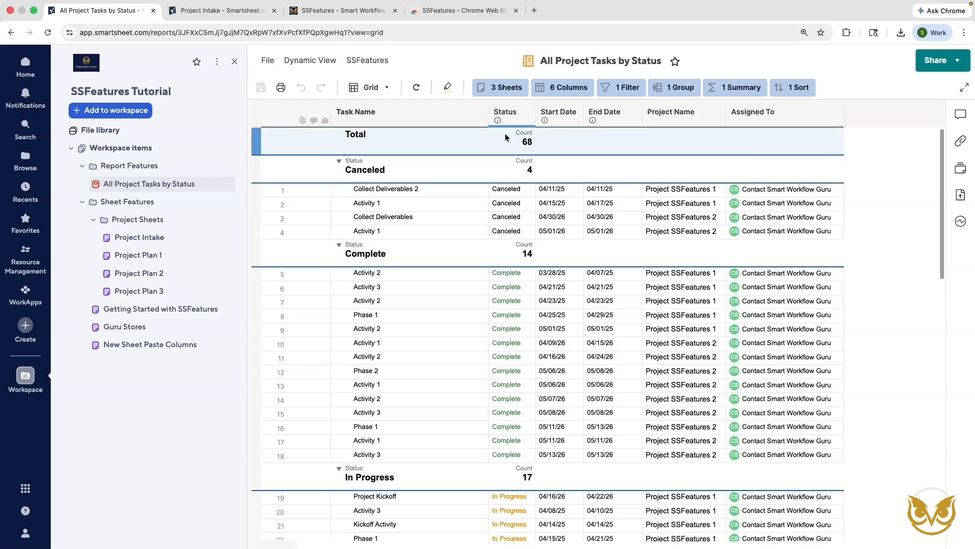
{"action": "mouse_move", "coordinate": [498, 124]}
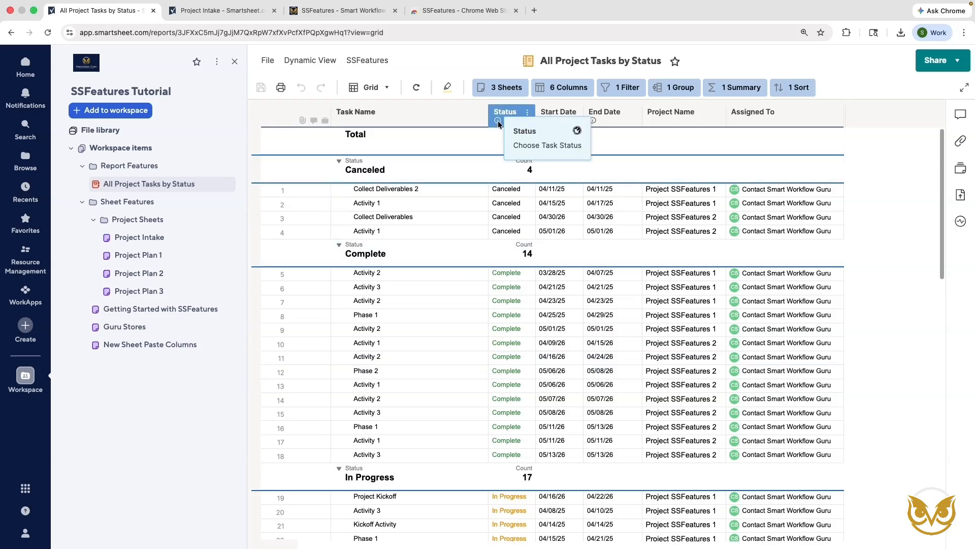
Show the Spell Check options that SSFeatures offers for the report
{"action": "left_click", "coordinate": [376, 63]}
{"action": "mouse_move", "coordinate": [426, 276]}
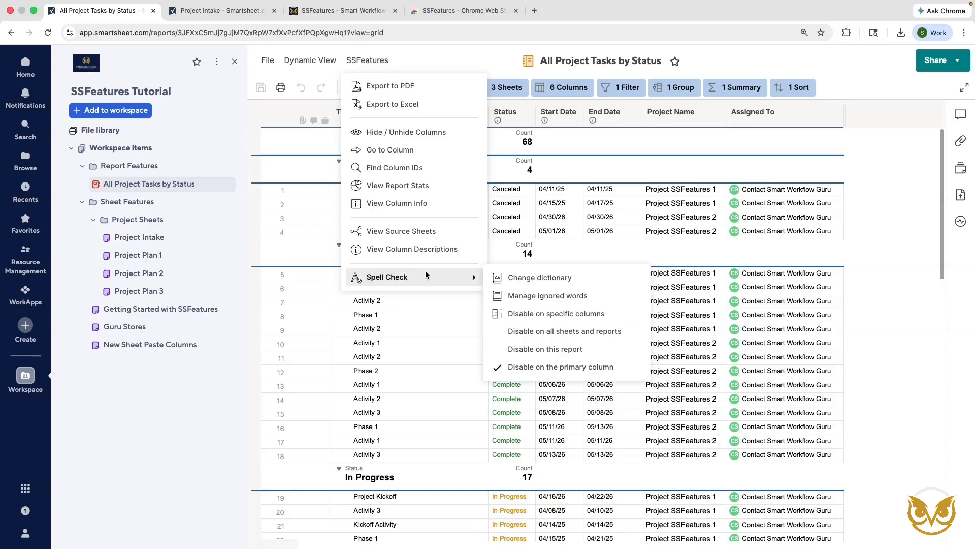